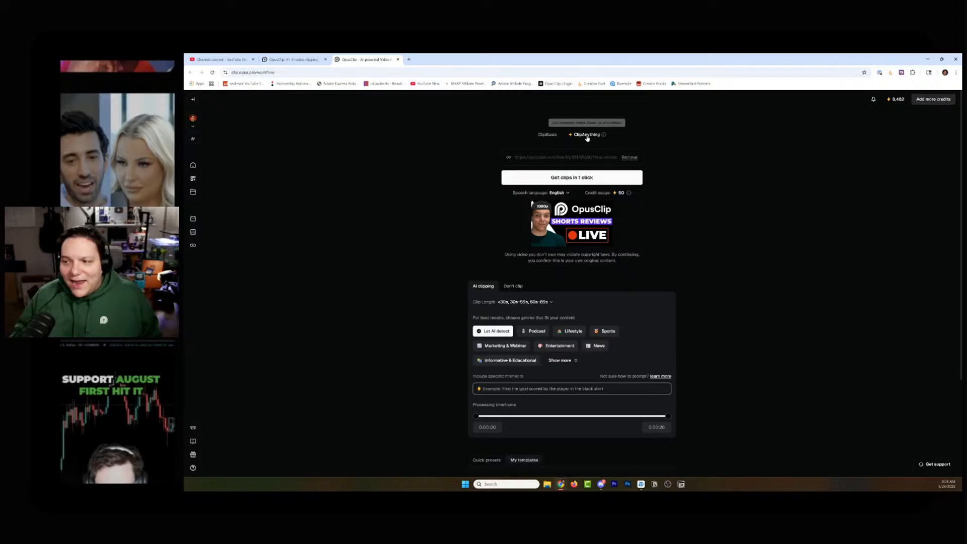
Step: Expand the genre list in the AI clipping settings to show every available genre
scroll(621, 277, down, 1)
scroll(621, 276, down, 2)
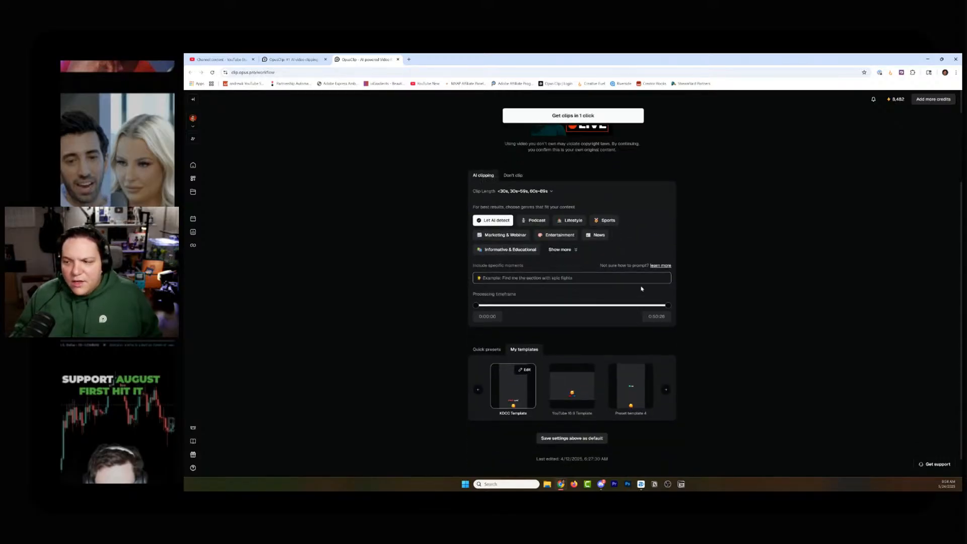
click(560, 249)
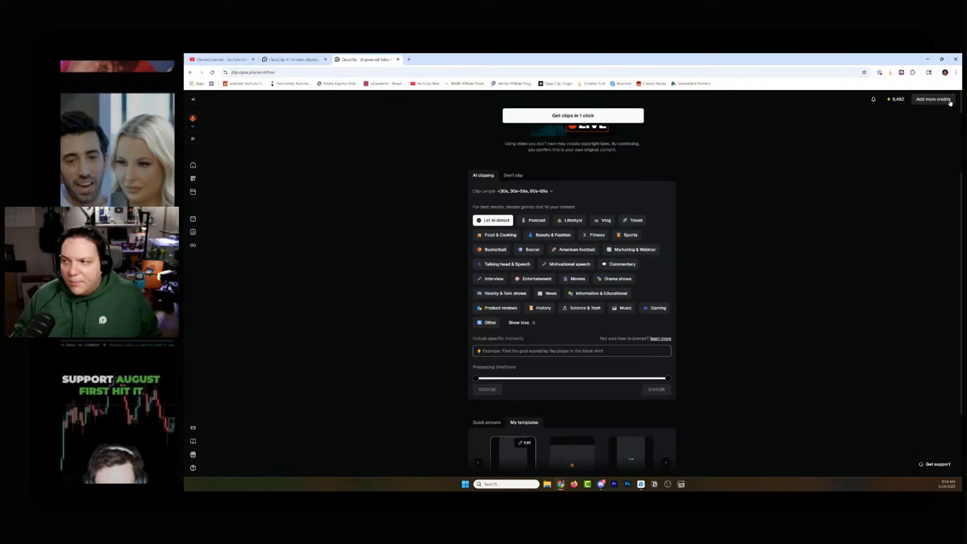
Step: Enlarge the browser page zoom by three levels so the clipping settings are easier to read
click(957, 73)
click(939, 194)
click(939, 195)
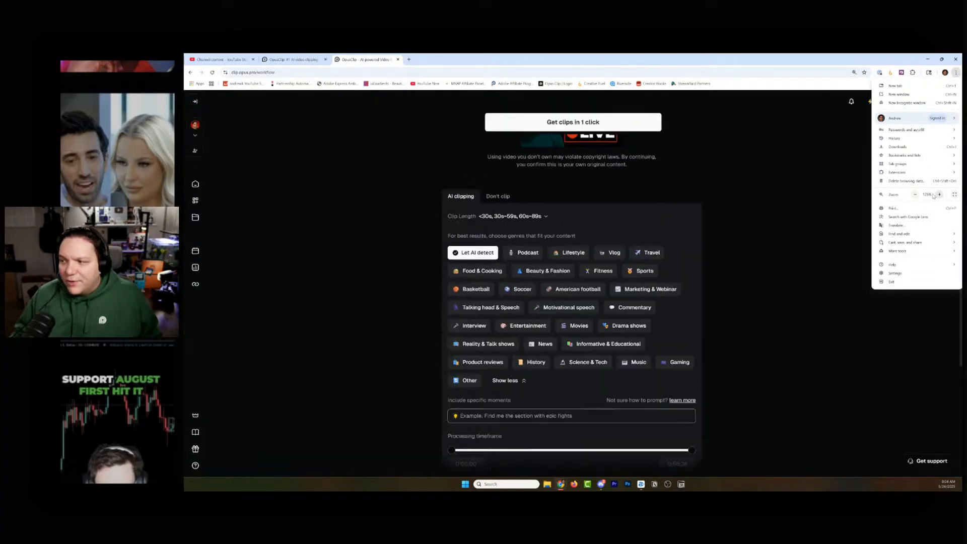
click(939, 195)
click(803, 230)
Step: Choose Talking head & Speech, Informative & Educational, and Marketing & Webinar as the content genres
scroll(764, 284, down, 1)
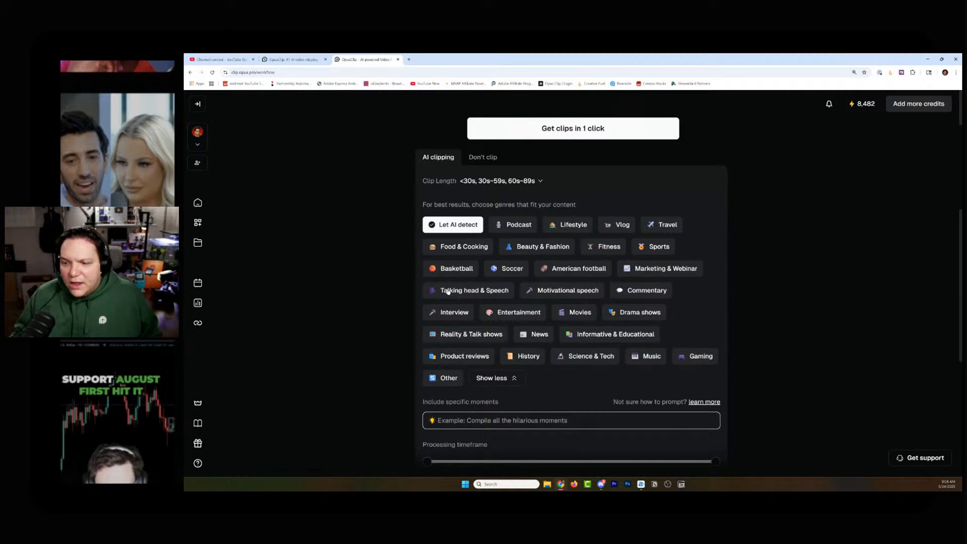
click(478, 291)
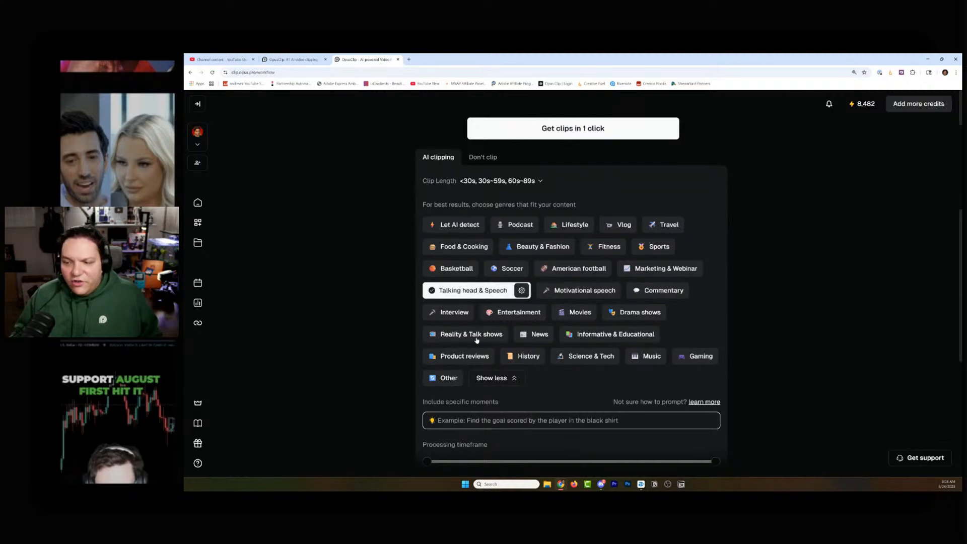
click(608, 336)
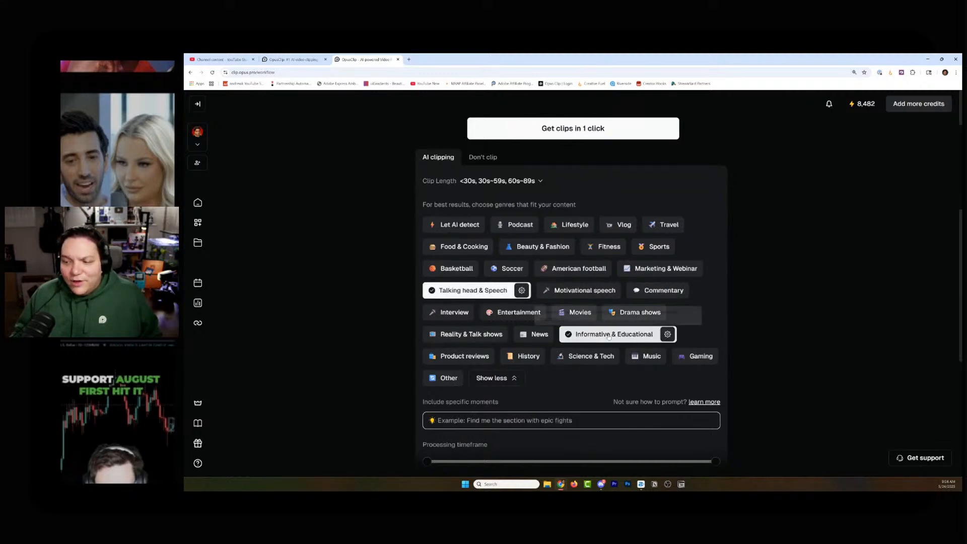
click(678, 273)
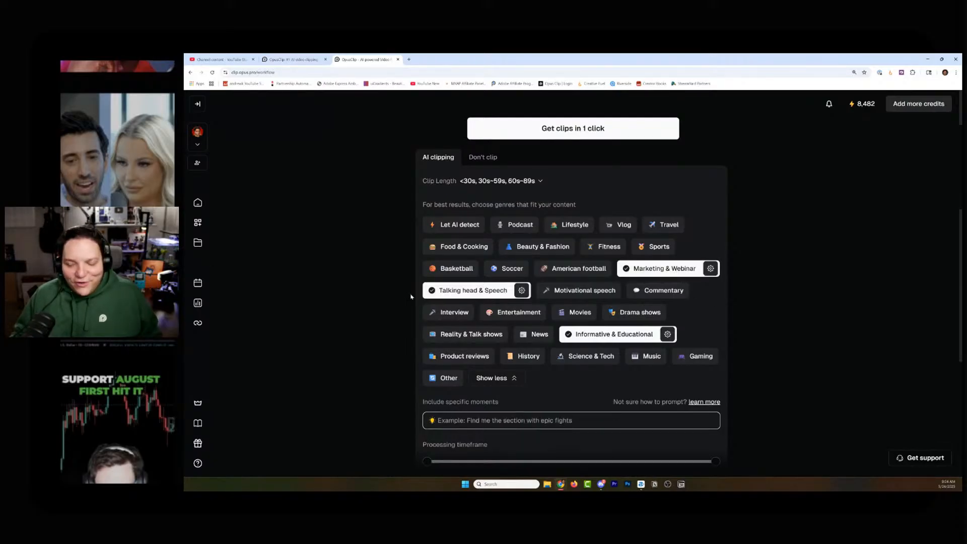
Step: Open the prompting tutorial for including specific moments, pause its video and close it
scroll(410, 297, down, 1)
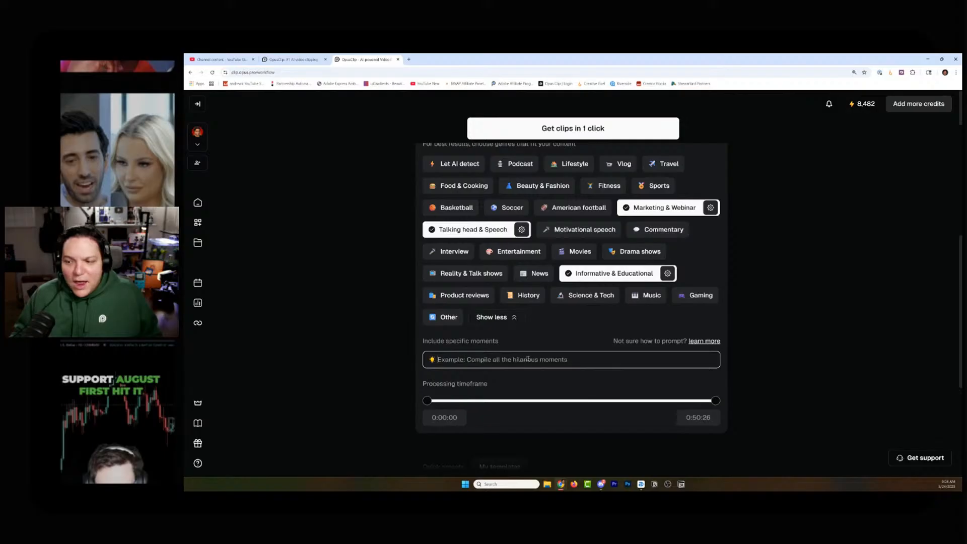
click(567, 355)
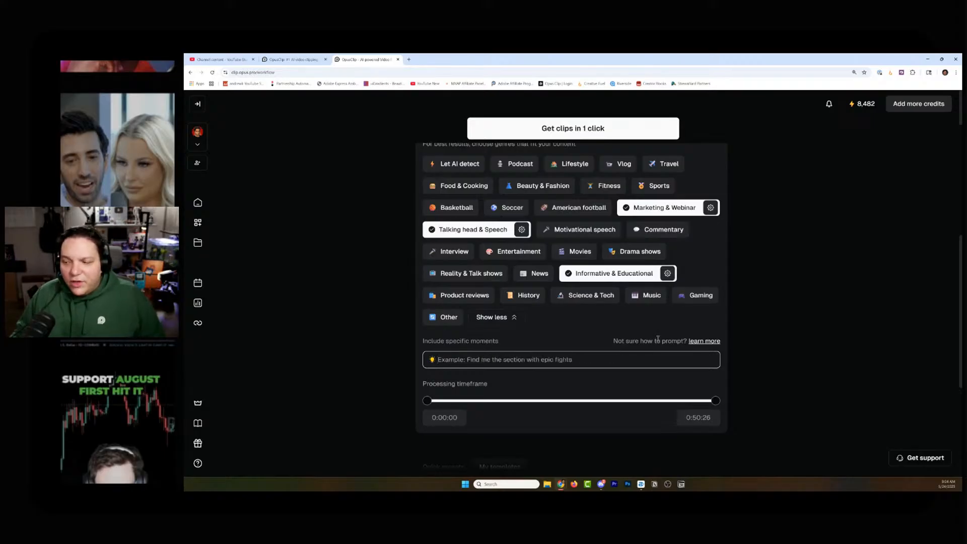
click(697, 342)
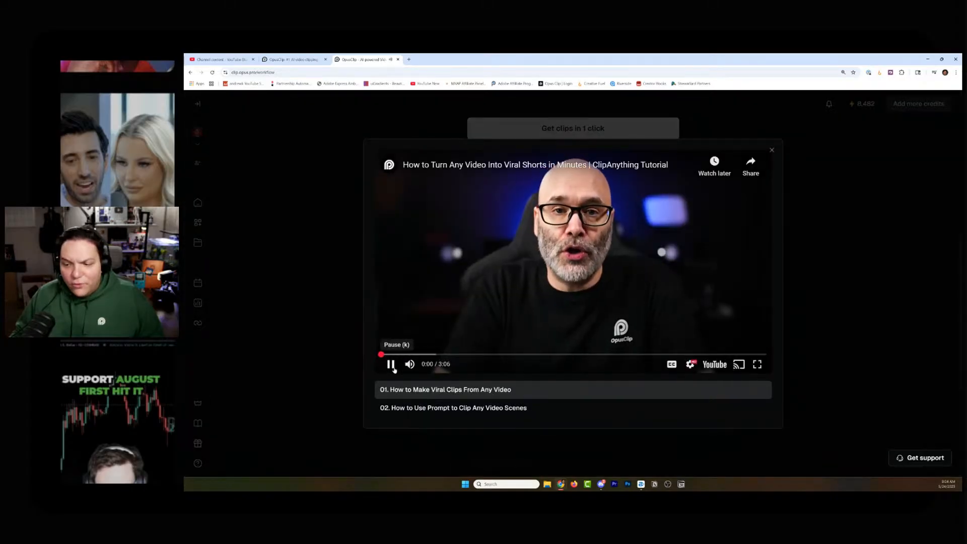
click(393, 368)
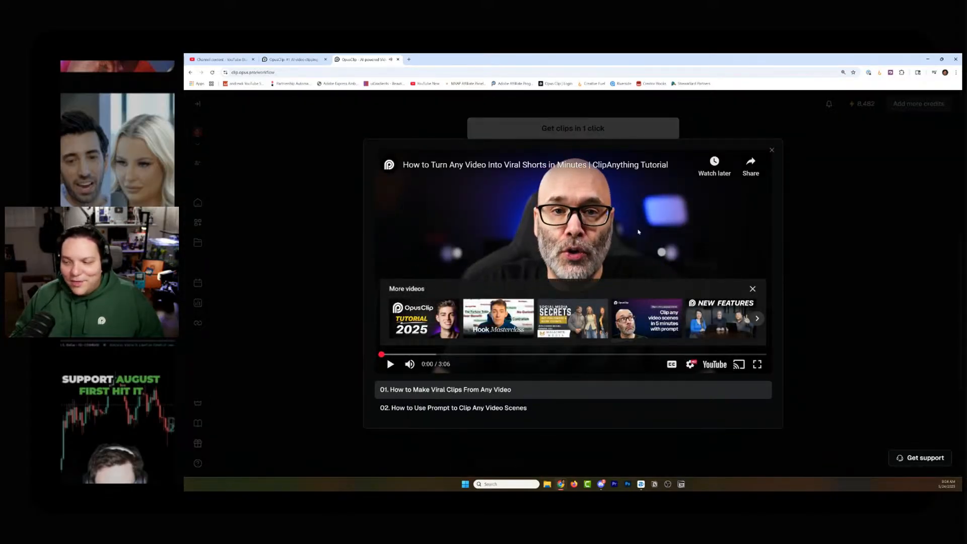
click(848, 190)
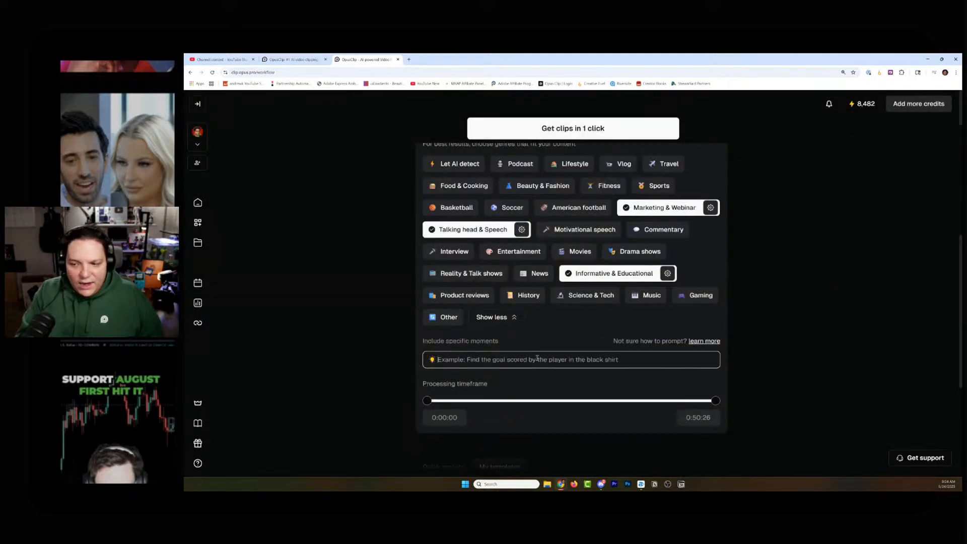
Step: Enter the prompt "Find all the moments that would be full screen speaking to camera. Make sure these moments are engaging, fun, and would make good YouTube shorts."
text(Fin)
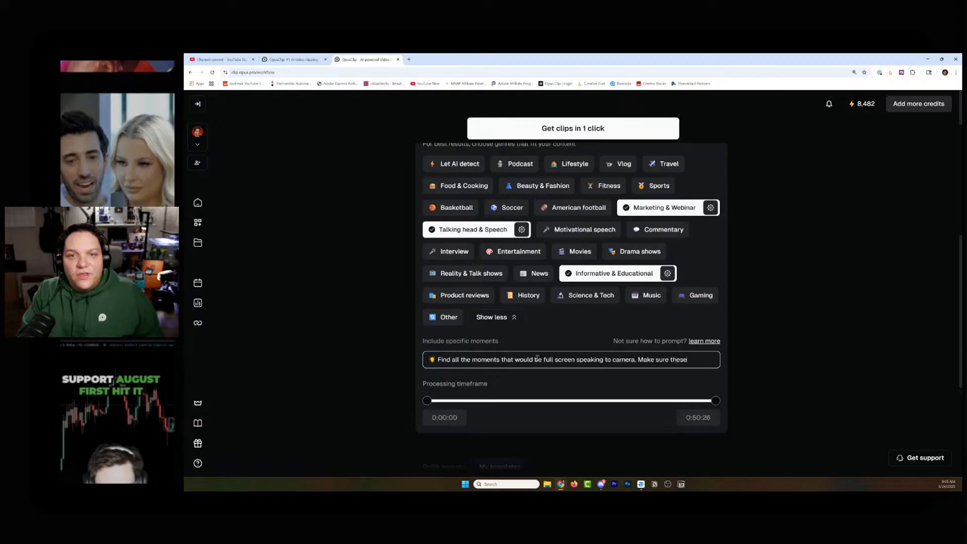
text(nts are engaging)
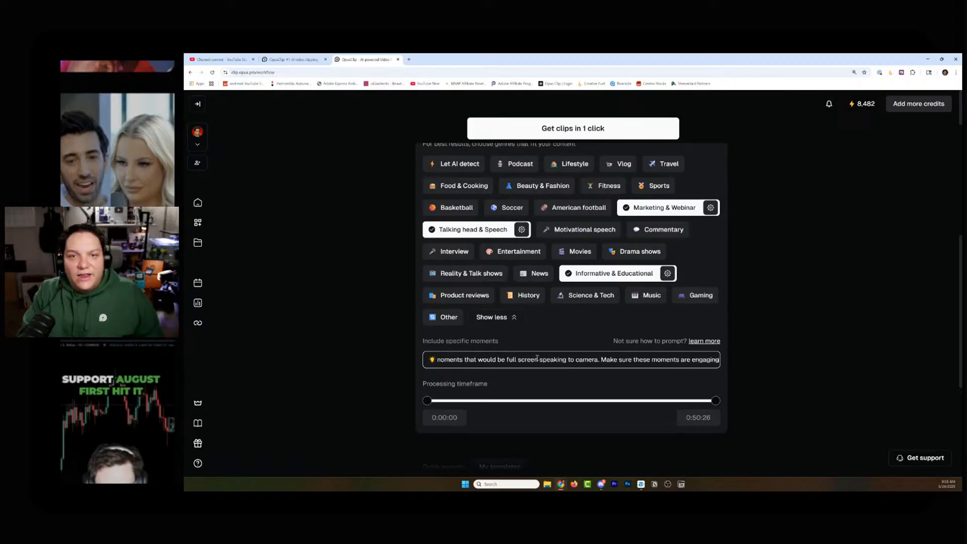
text(, fun, and wo)
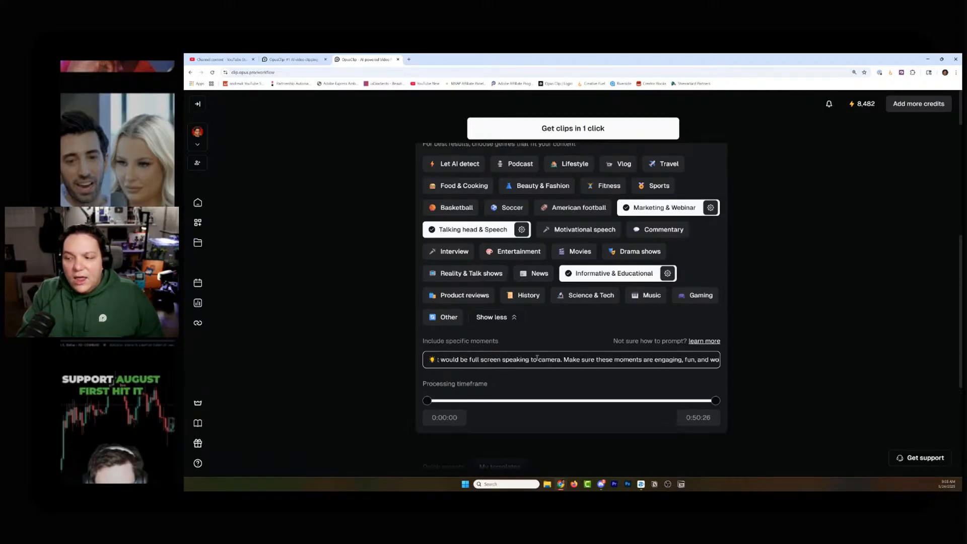
text(uld make good YouTu)
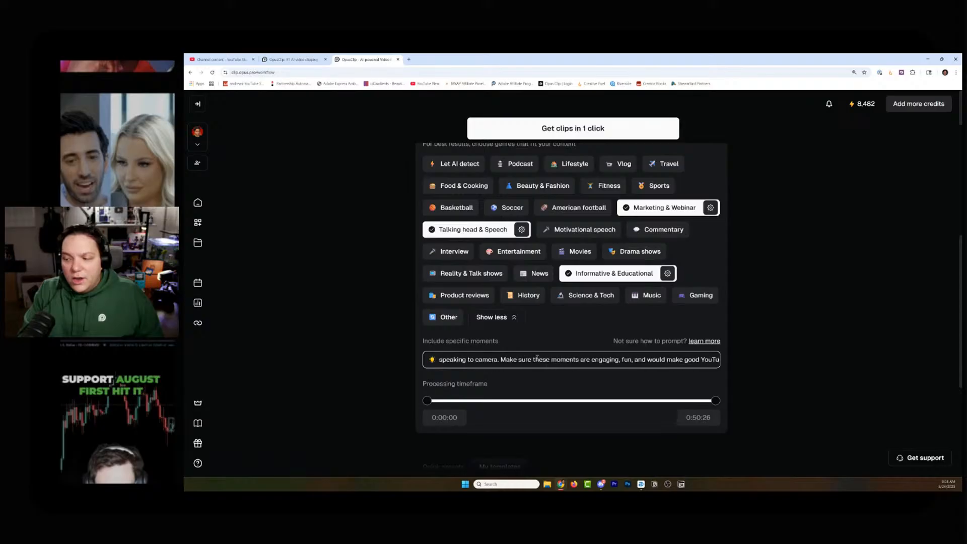
text(be shorts.)
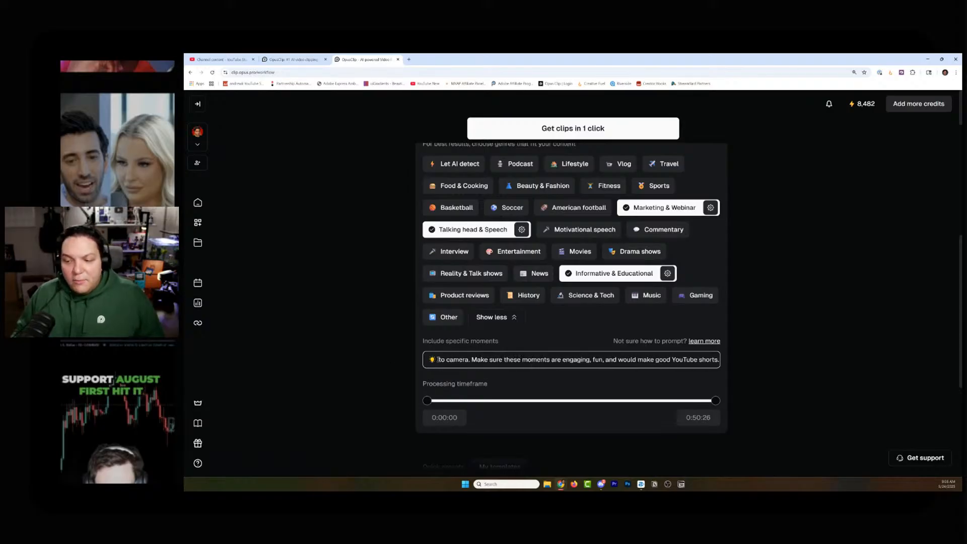
Step: Insert "Act as a YouTube Expert:" at the beginning of the specific-moments prompt
key(ctrl+Left)
key(ctrl+Left)
key(ctrl+Left)
key(ctrl+Left)
key(ctrl+Left)
key(ctrl+Left)
key(ctrl+Left)
key(ctrl+Left)
key(ctrl+Left)
key(ctrl+Left)
key(ctrl+Left)
key(ctrl+Left)
key(ctrl+Left)
key(ctrl+Left)
key(ctrl+Left)
key(ctrl+Left)
key(ctrl+Left)
key(ctrl+Left)
key(ctrl+Left)
key(ctrl+Left)
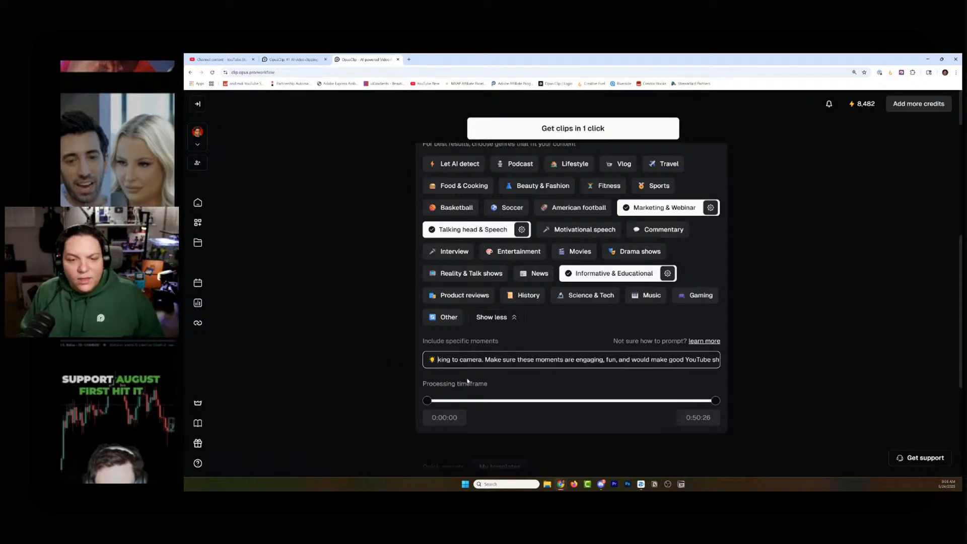
key(ctrl+Left)
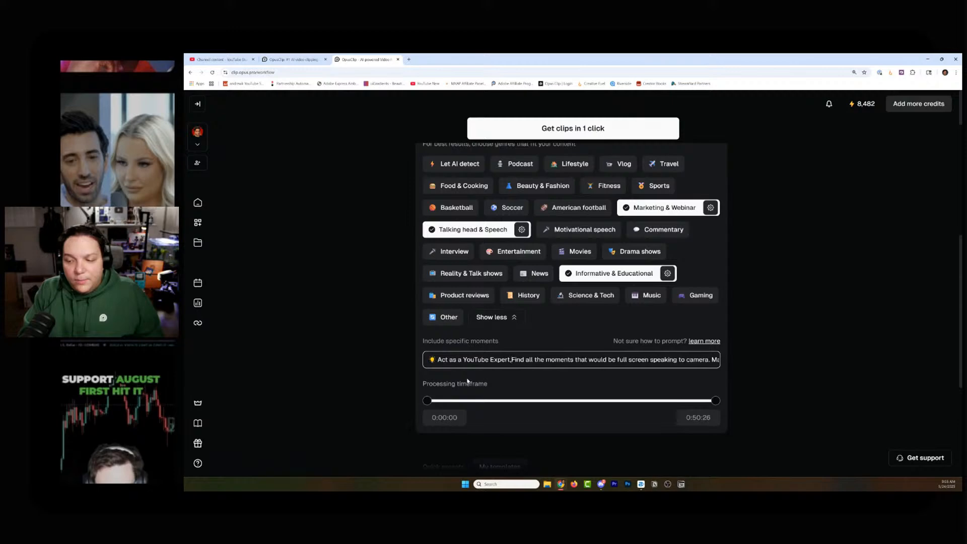
key(BackSpace)
text(:)
Step: Switch the clip template to the saved 9:16 OC template
scroll(479, 359, down, 4)
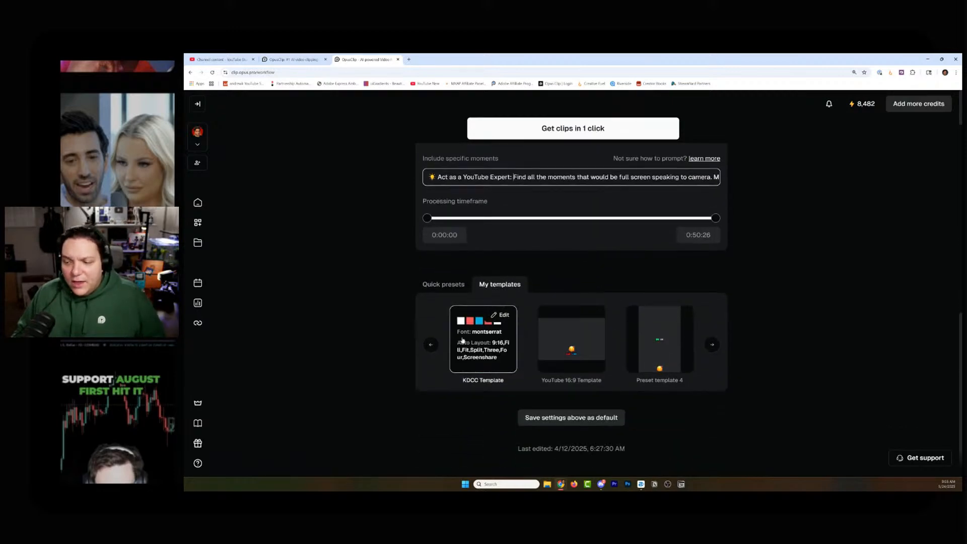
click(430, 345)
click(428, 345)
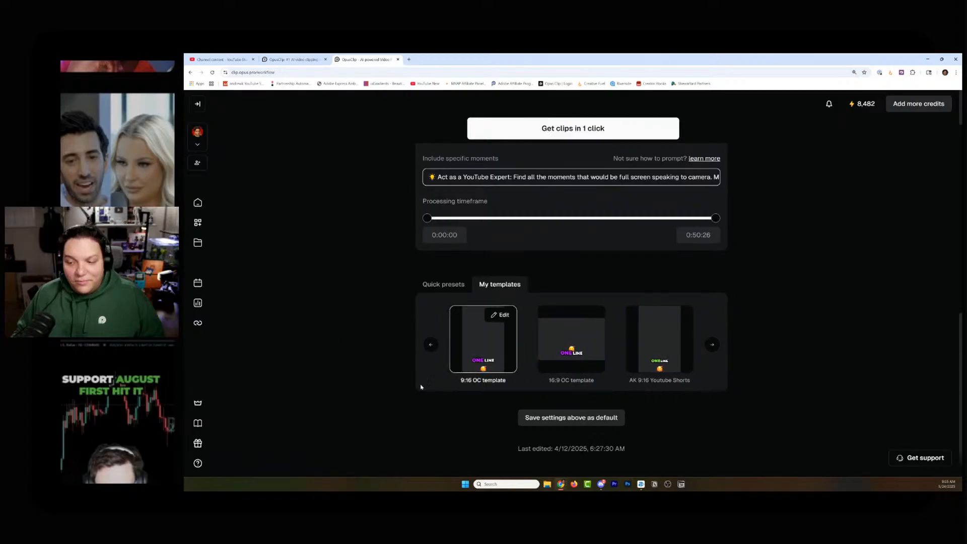
Step: Examine the quick presets and their aspect ratio options, and return to the saved templates
click(443, 285)
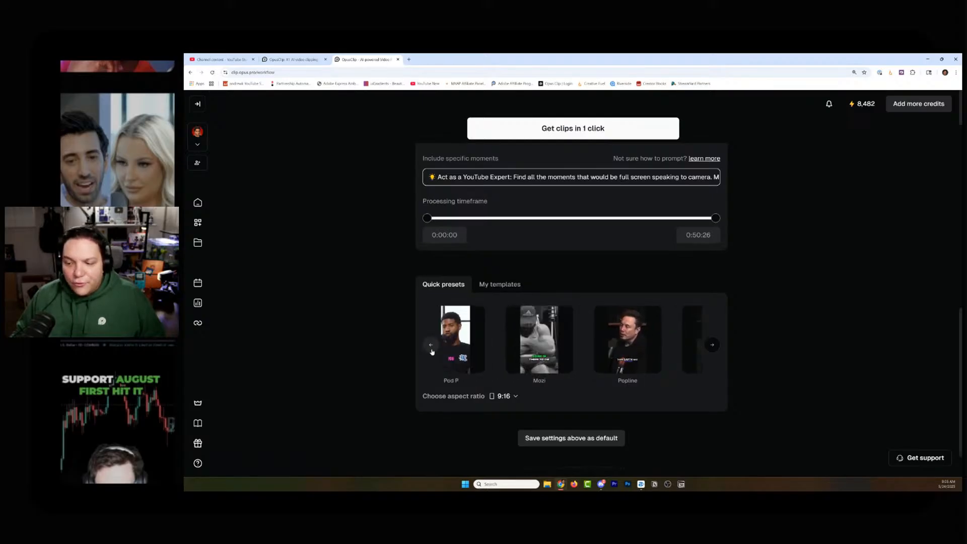
click(431, 348)
click(510, 397)
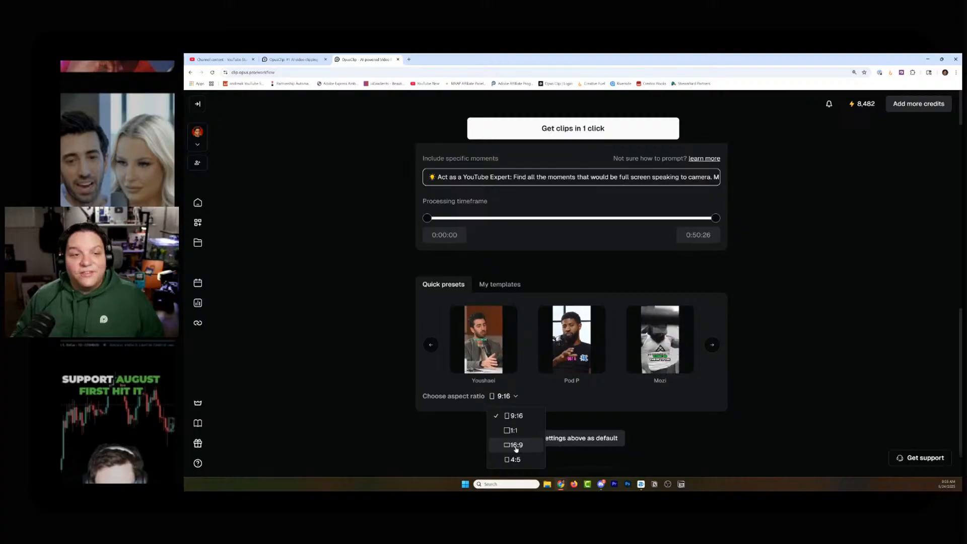
click(491, 284)
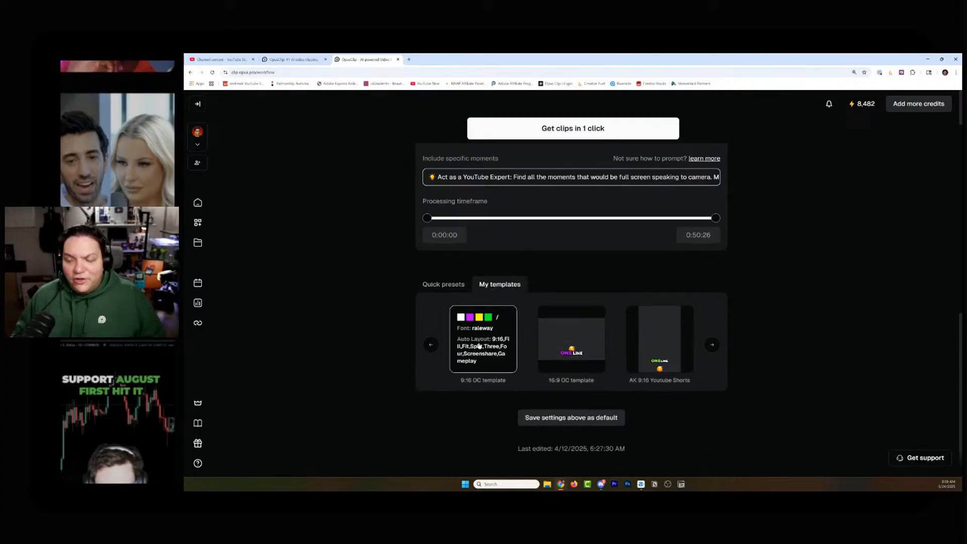
Step: Review the chosen genres, prompt and template, and start generating clips from the livestream
scroll(774, 340, up, 10)
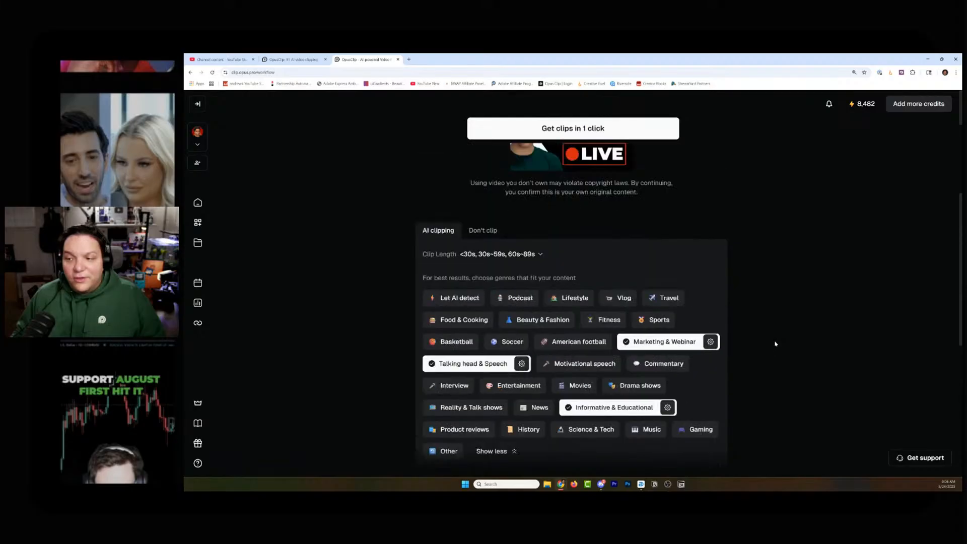
scroll(772, 339, down, 4)
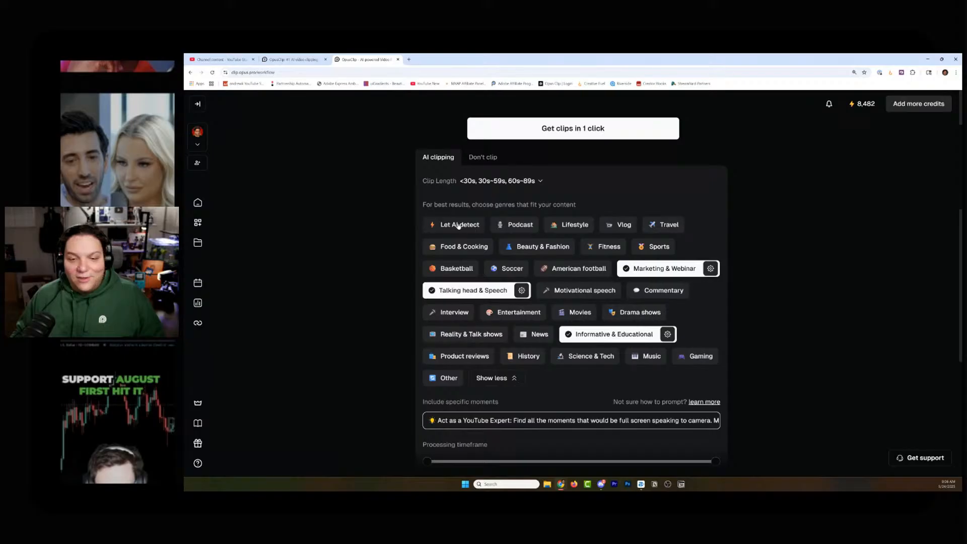
scroll(556, 262, up, 3)
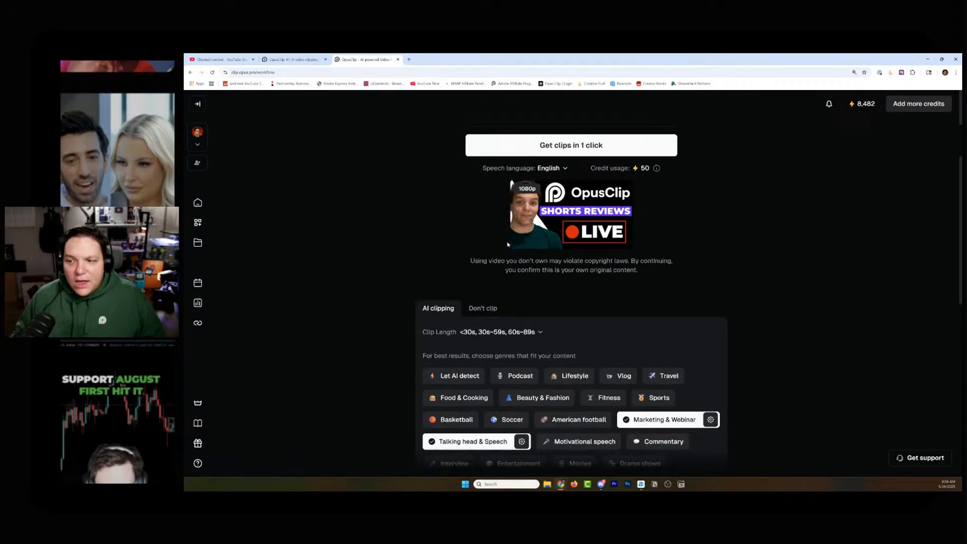
scroll(556, 262, down, 4)
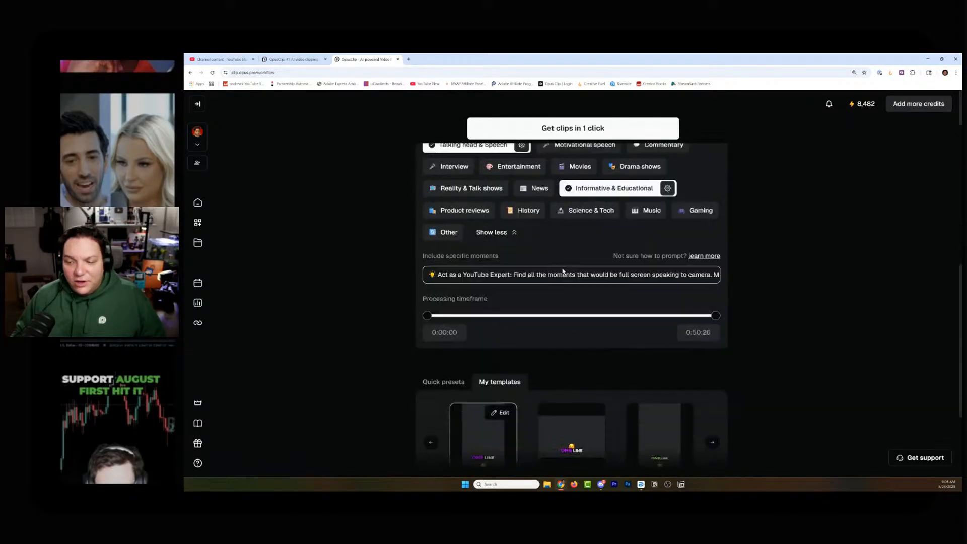
scroll(610, 257, up, 5)
scroll(610, 256, up, 2)
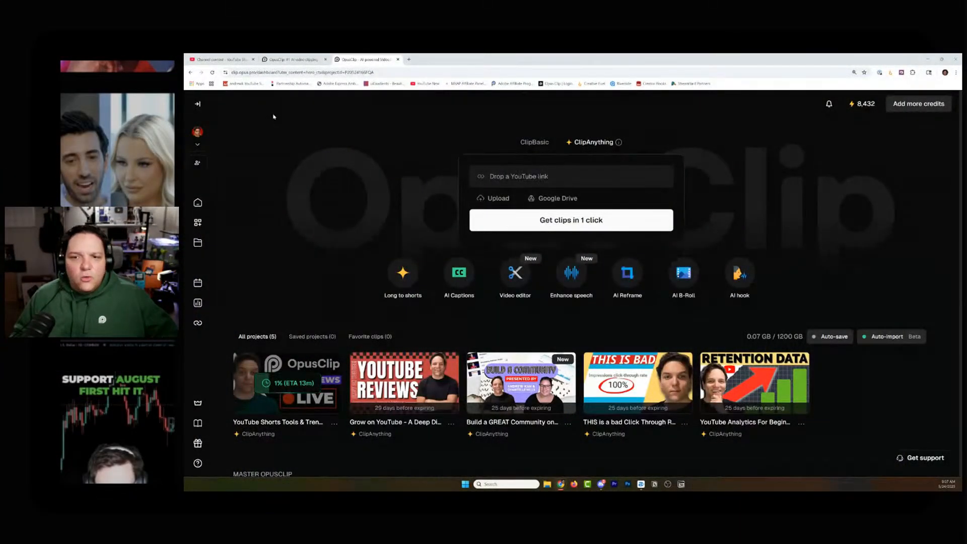
Step: In YouTube Studio, copy the shareable link of the livestream "What You're NOT Doing With Opus Clip & YouTube Shorts!"
click(221, 59)
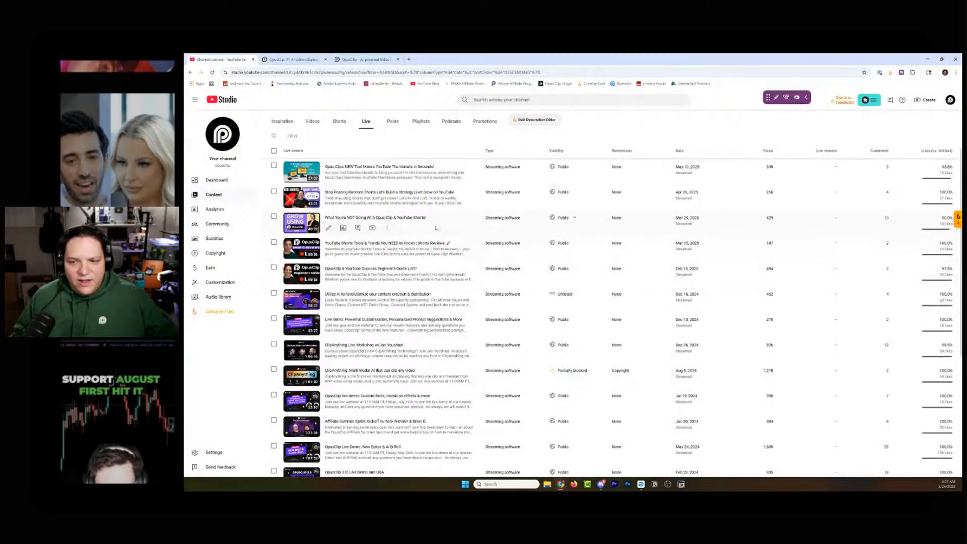
click(387, 227)
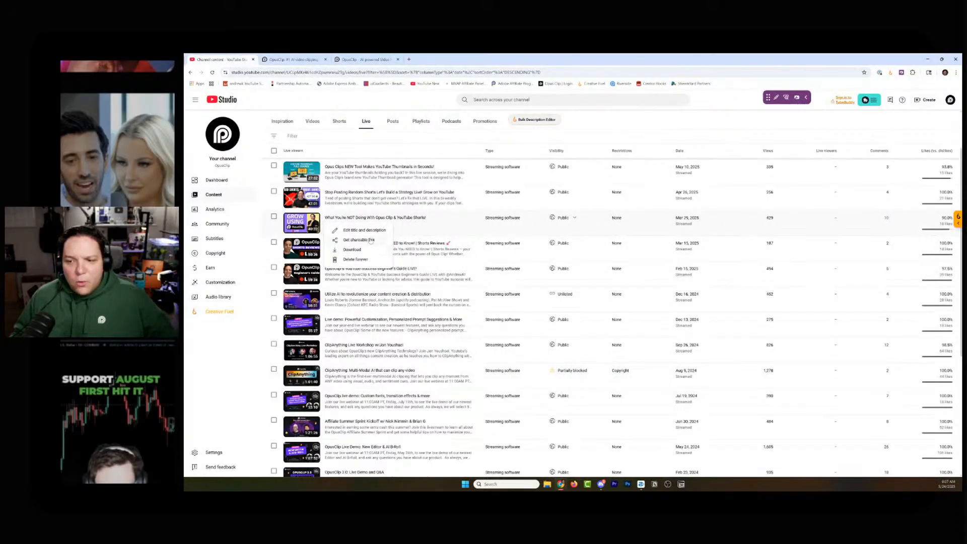
click(377, 247)
Step: Back in the OpusClip dashboard, paste the copied livestream link as the ClipAnything source and bring up its clipping options
click(362, 60)
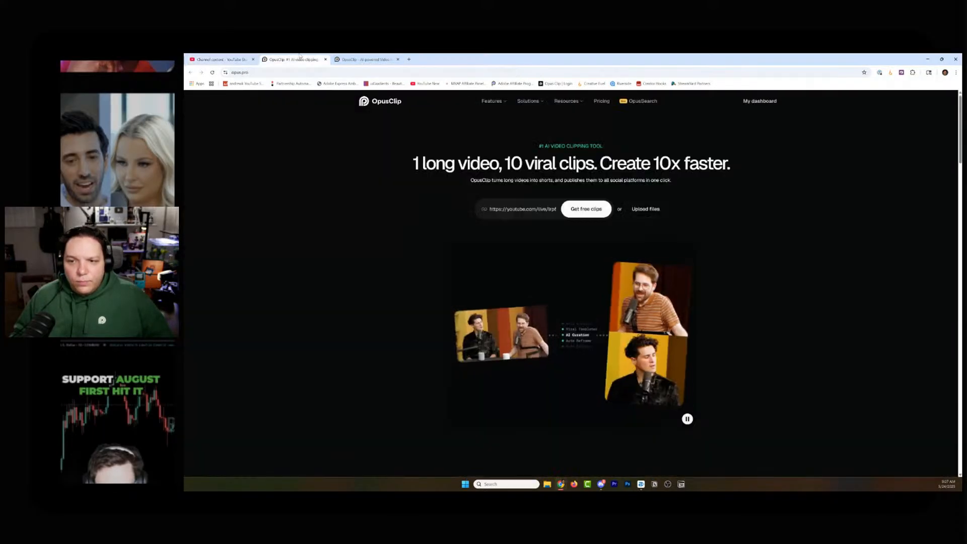
click(549, 184)
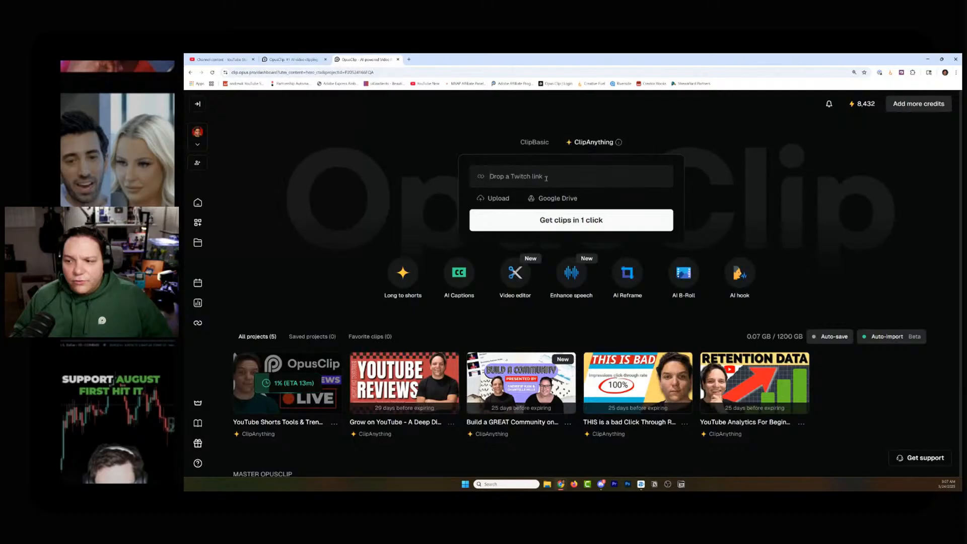
key(ctrl+v)
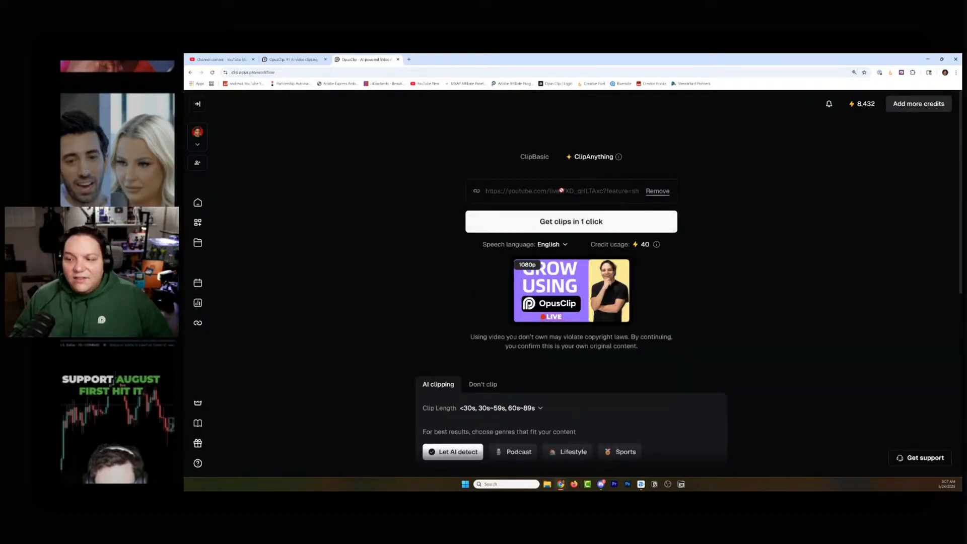
scroll(491, 330, down, 1)
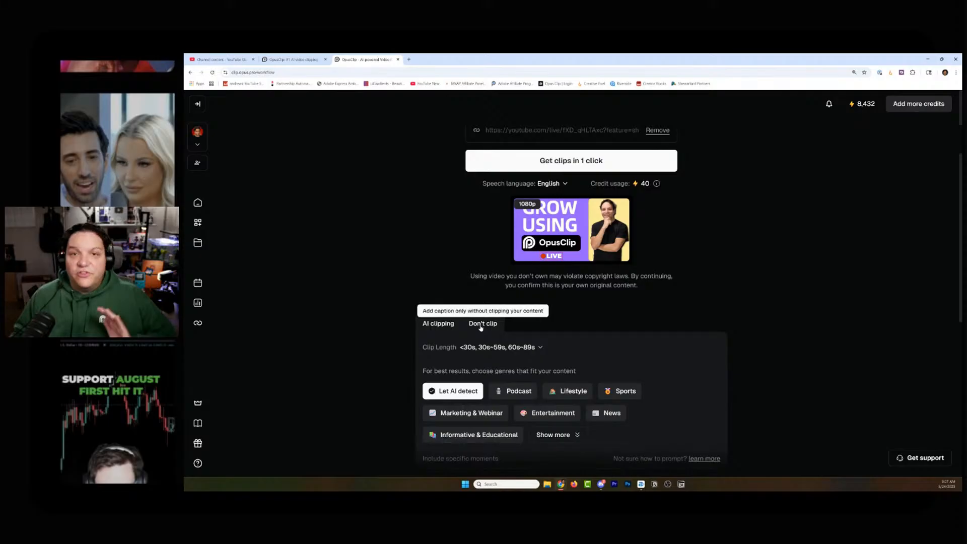
Step: Set the livestream to Don't clip, with the processing timeframe spanning 0:00:00 to 0:40:31
click(481, 326)
scroll(483, 327, down, 2)
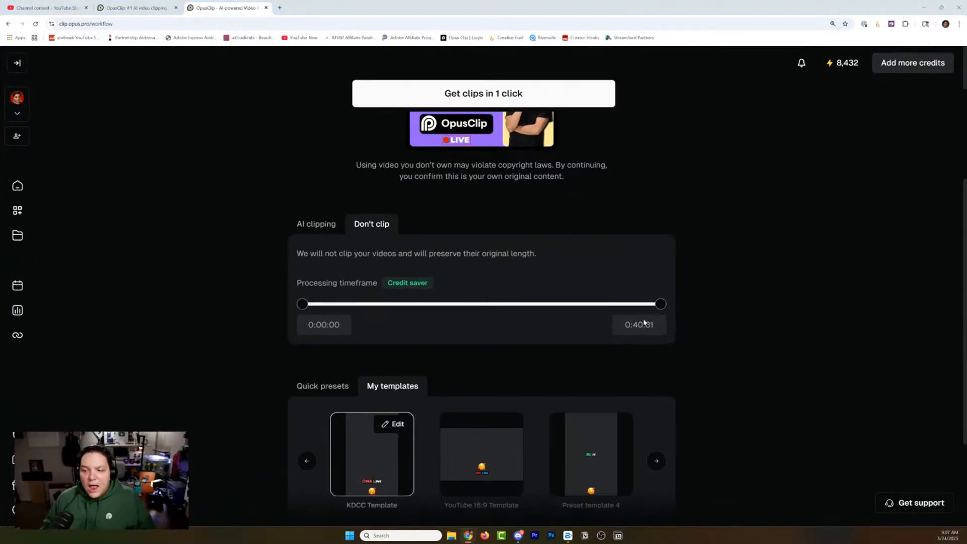
drag(660, 303, 736, 311)
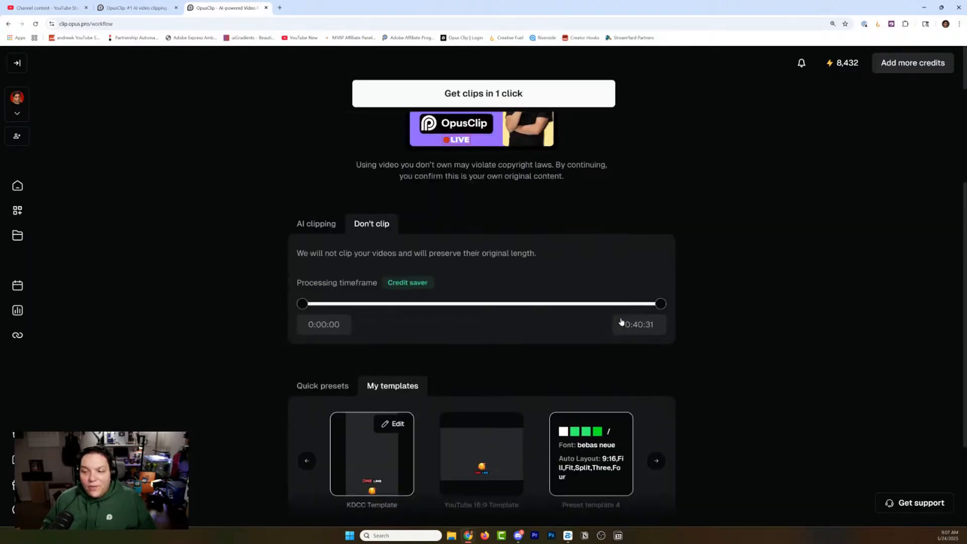
scroll(621, 321, down, 1)
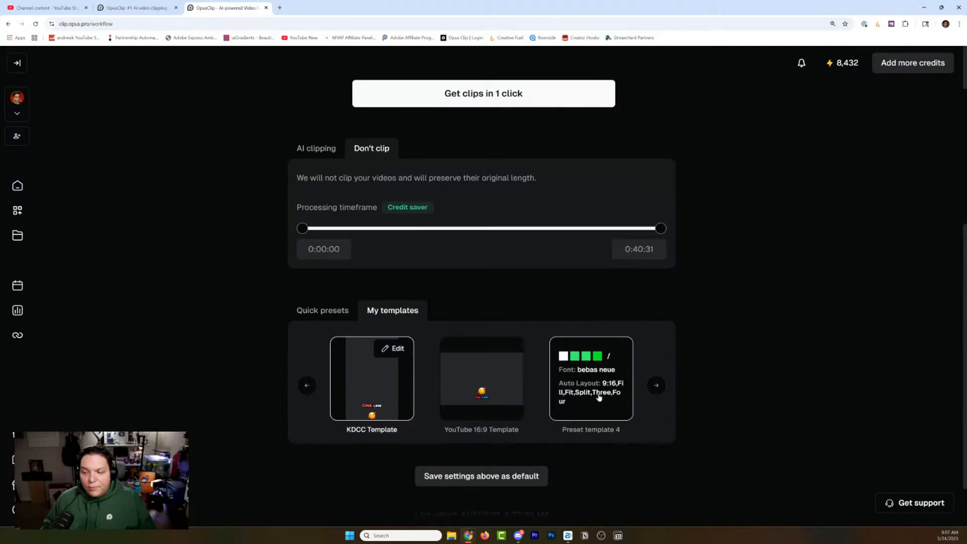
Step: Choose the saved "16:9 OC template" and submit the full-length livestream for processing
click(309, 387)
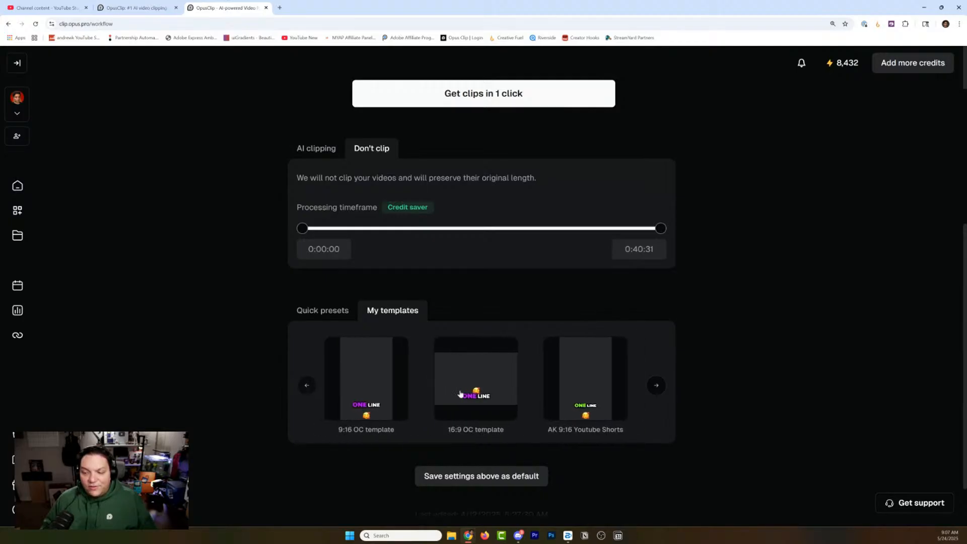
click(460, 394)
scroll(725, 330, up, 1)
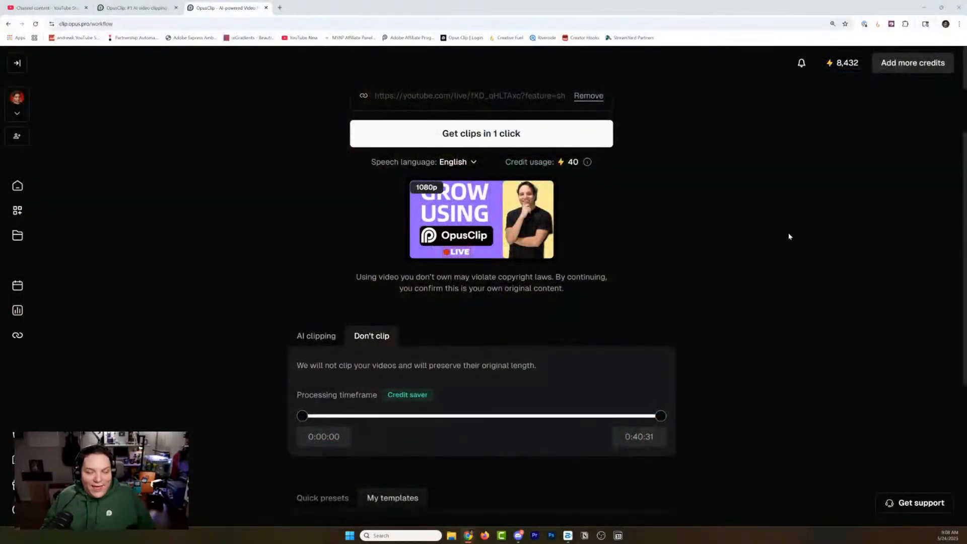
click(531, 138)
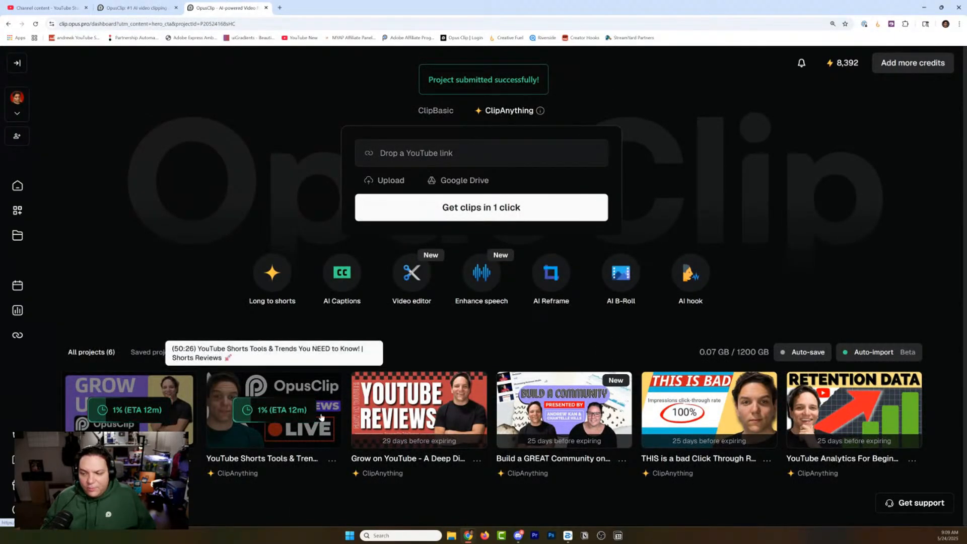
Step: Look over the projects on the dashboard and open the finished project "Build a GREAT Community on YouTube!"
scroll(382, 313, down, 1)
scroll(383, 313, down, 1)
scroll(383, 312, up, 2)
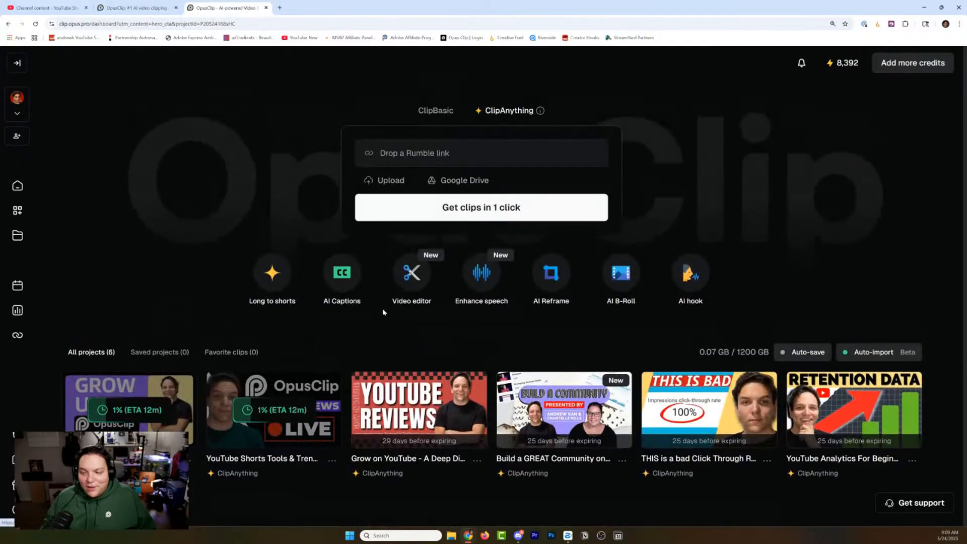
scroll(382, 312, down, 1)
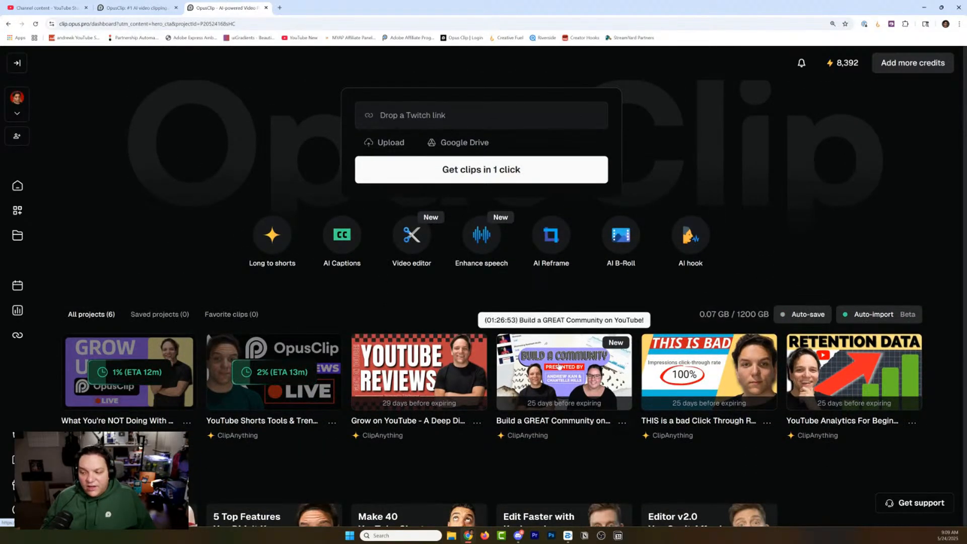
click(611, 426)
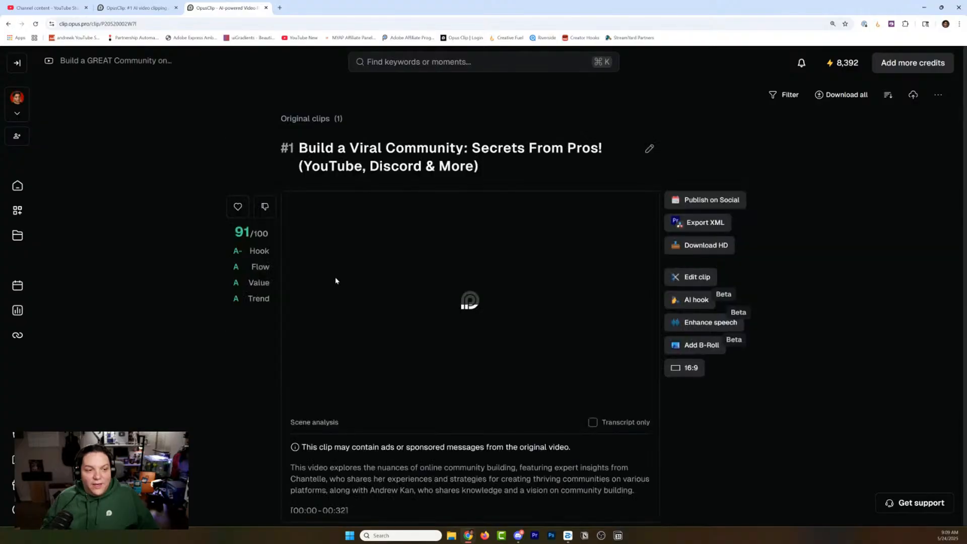
Step: Examine the community video's editing and export options, its virality score, and the feedback on hook, flow, value and trend
scroll(429, 281, down, 1)
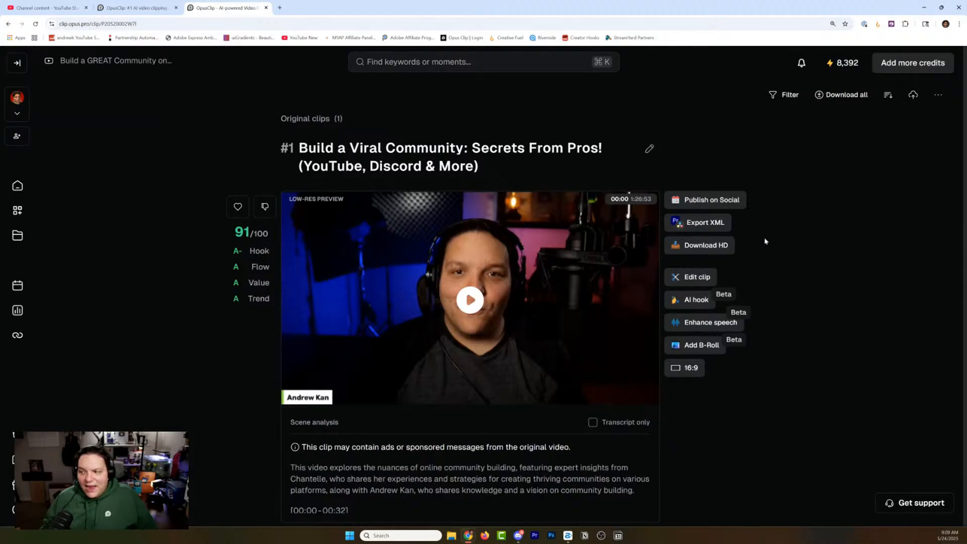
scroll(765, 242, down, 2)
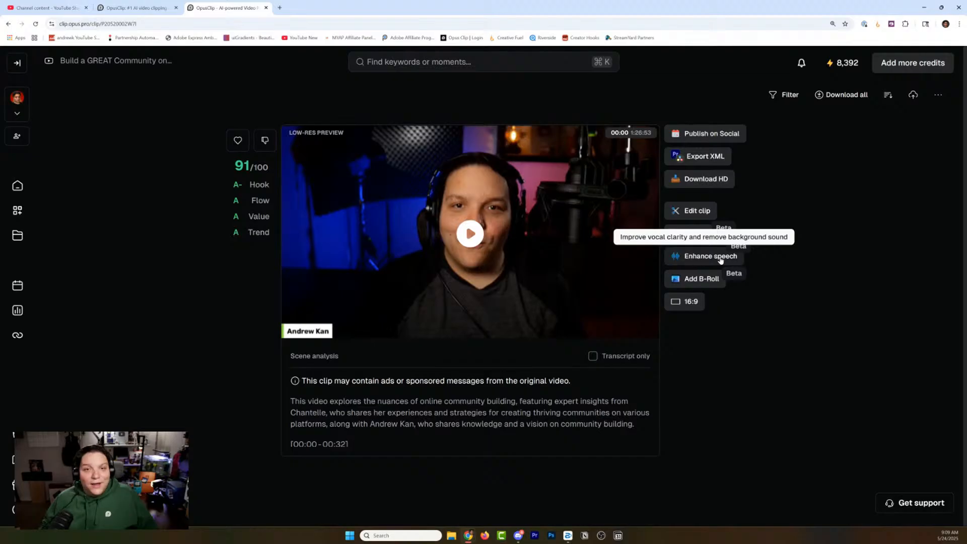
scroll(850, 244, up, 2)
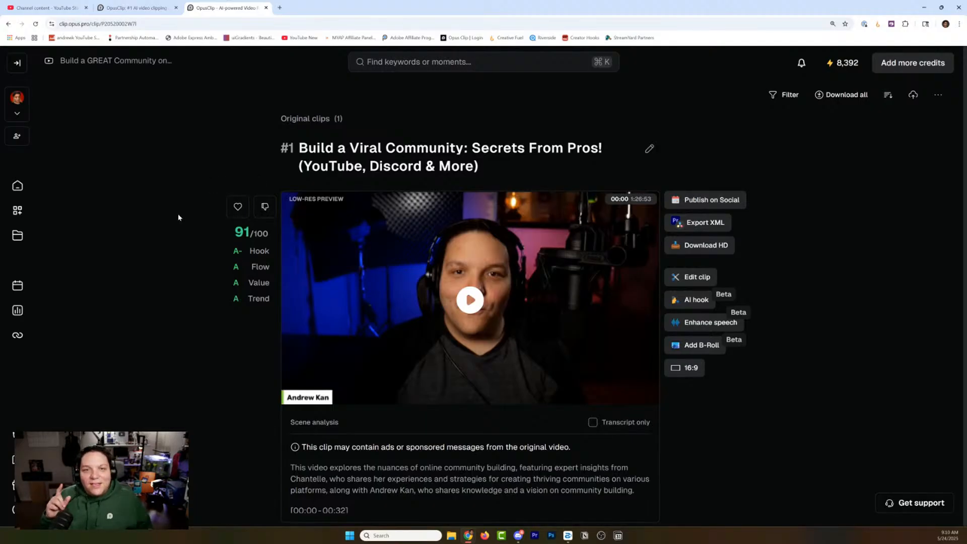
mouse_move(241, 229)
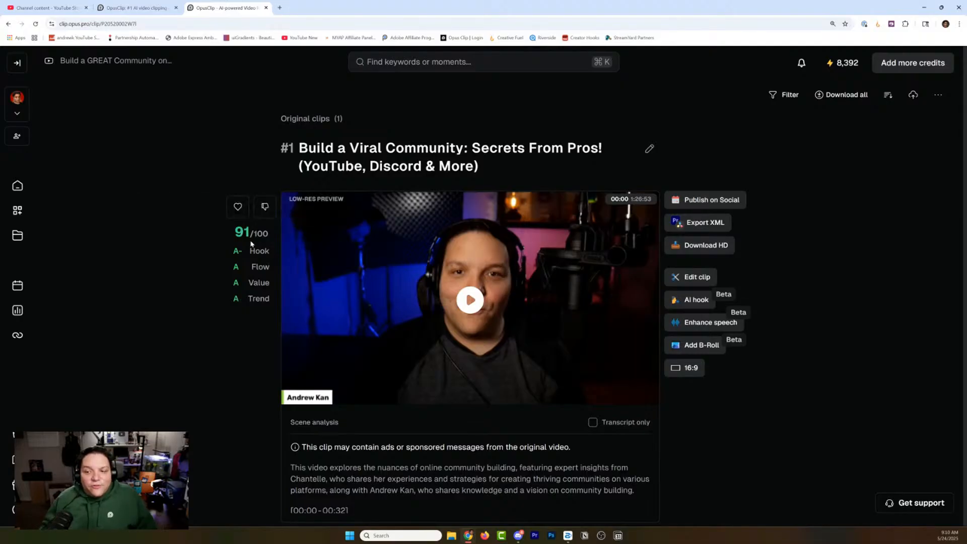
mouse_move(235, 251)
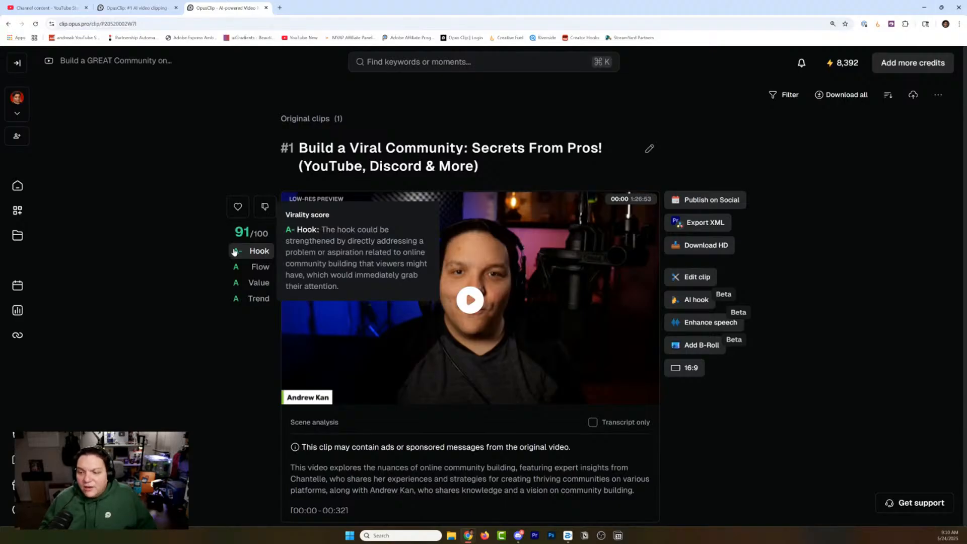
mouse_move(239, 268)
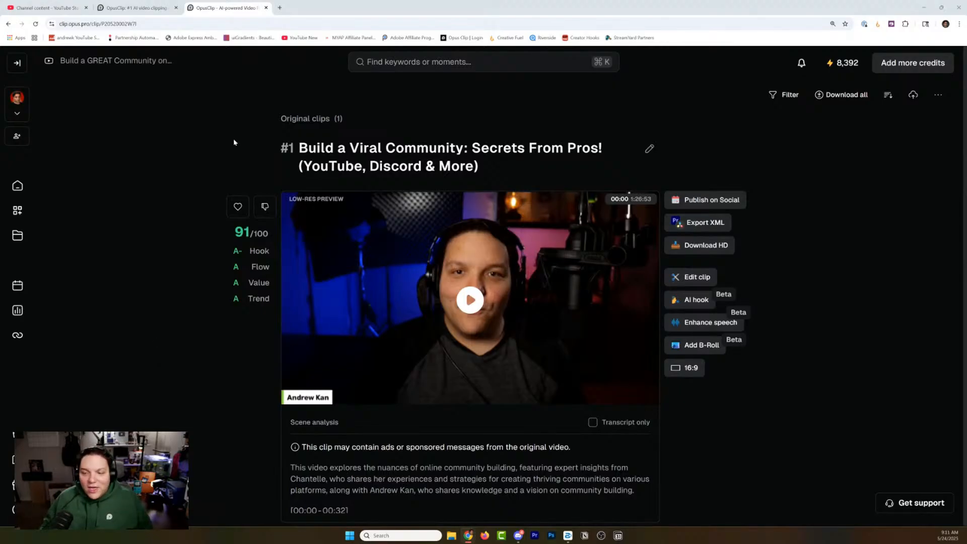
mouse_move(257, 260)
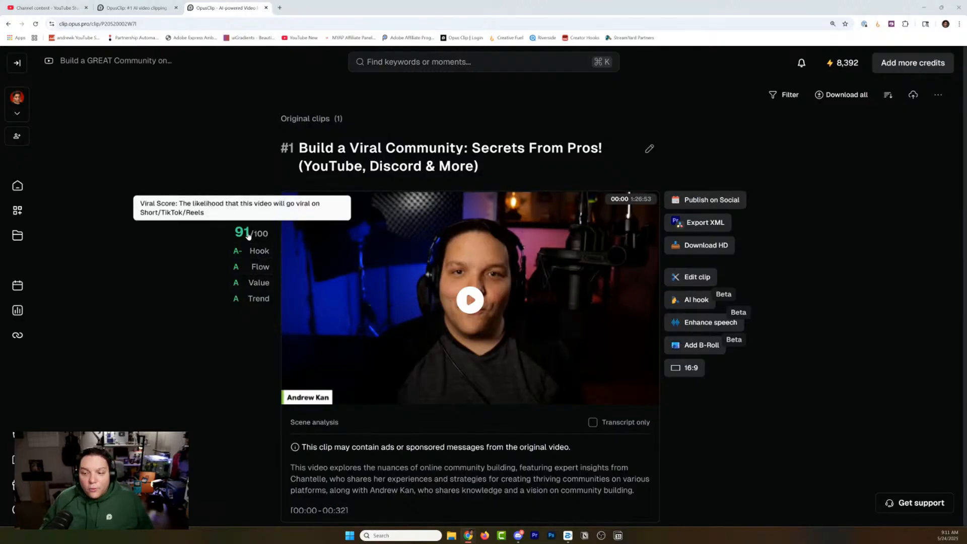
mouse_move(257, 283)
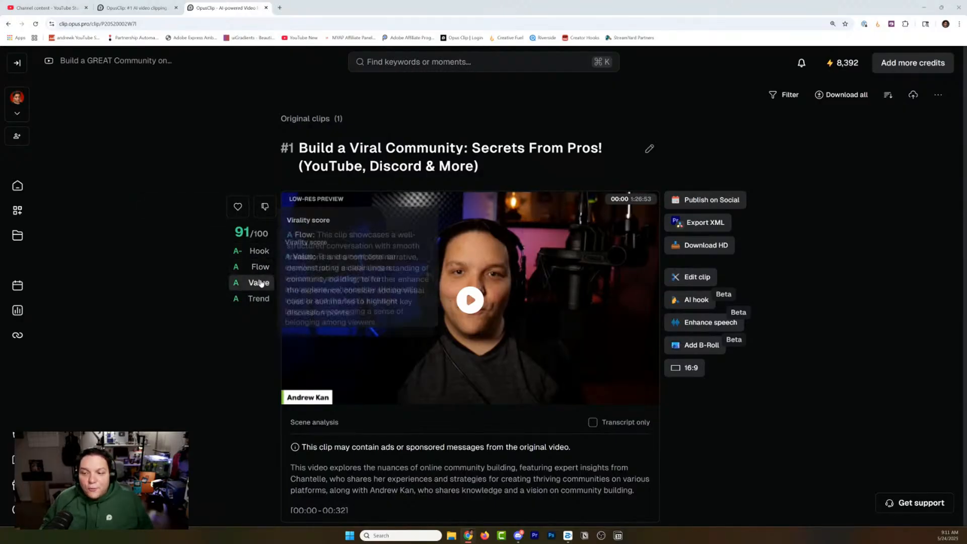
mouse_move(261, 300)
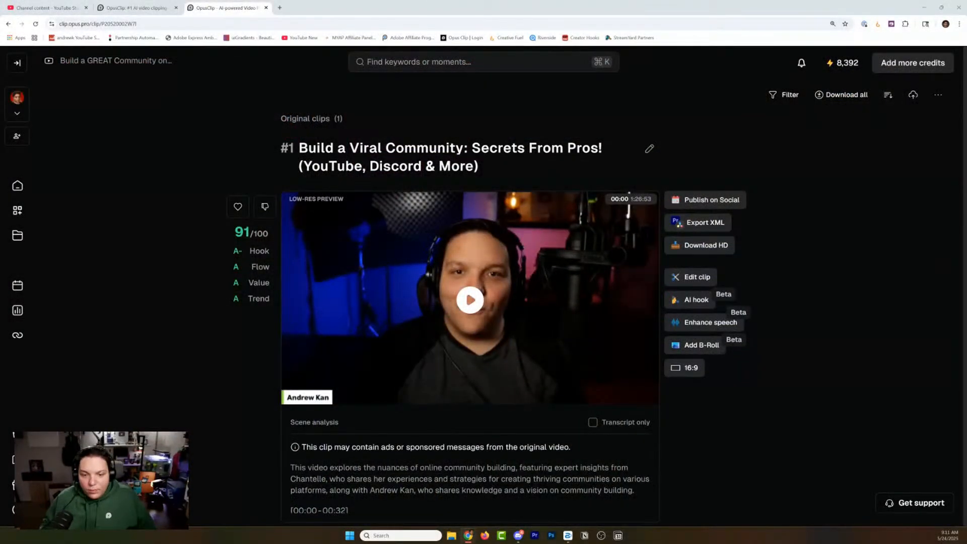
Step: Open the community video for editing and remove its filler words with AI enhance
click(694, 278)
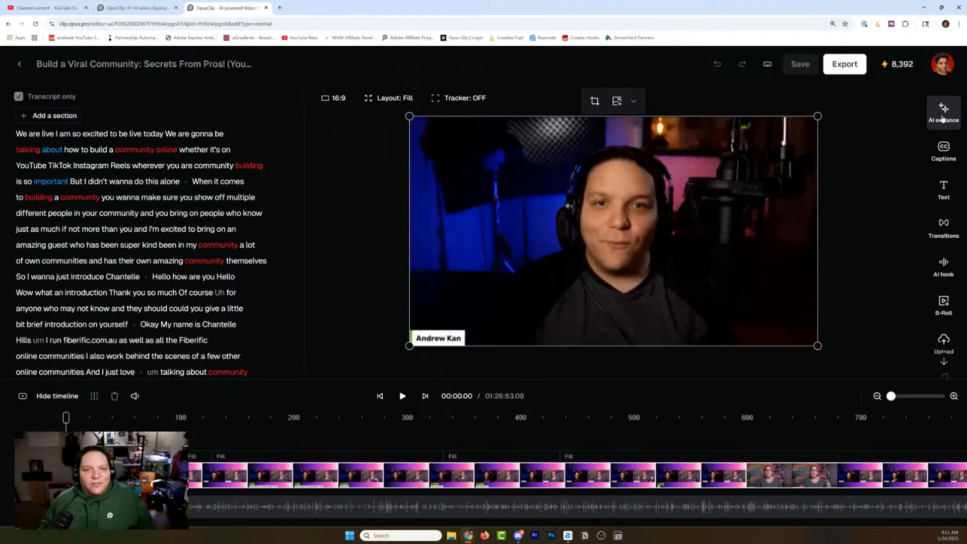
click(943, 116)
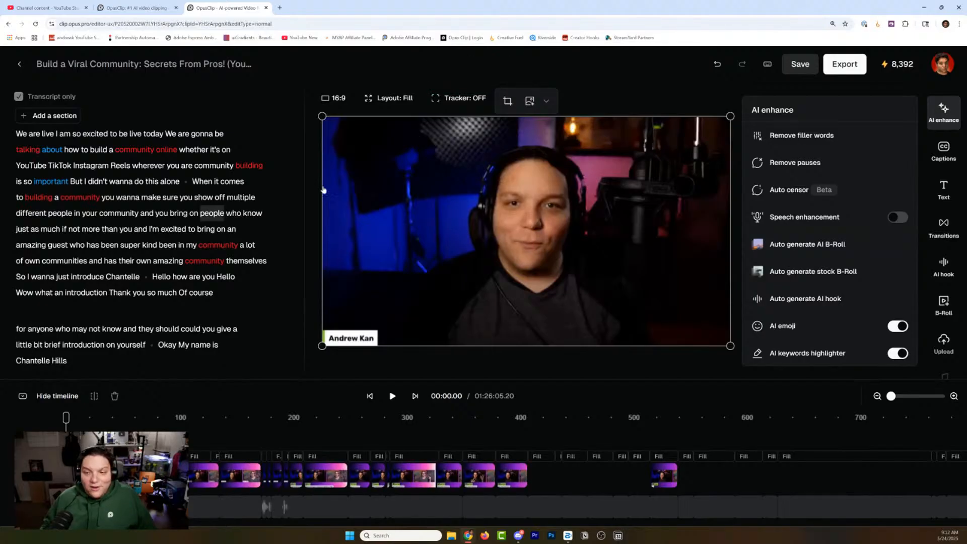
Step: Try removing the pauses from the community video, undo that removal, and save the edit
click(835, 168)
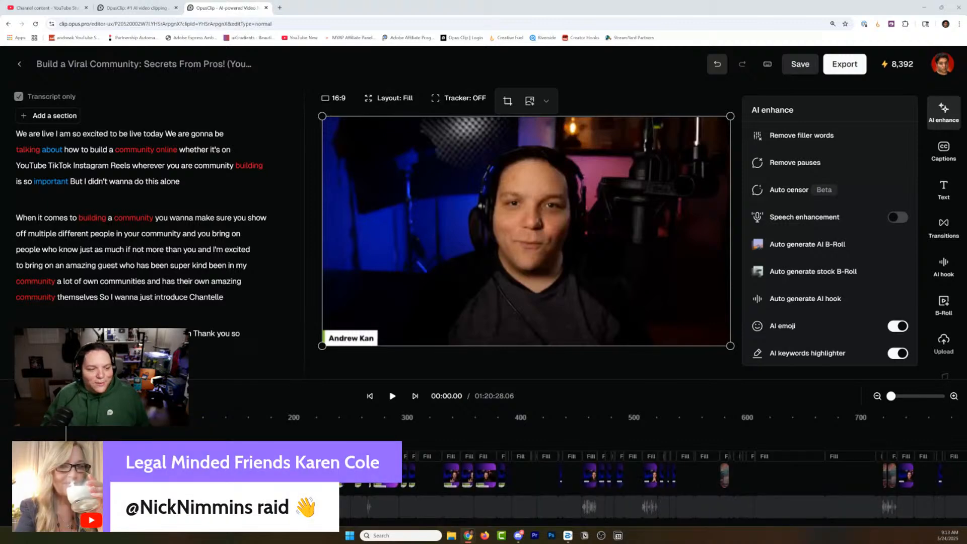
key(ctrl+z)
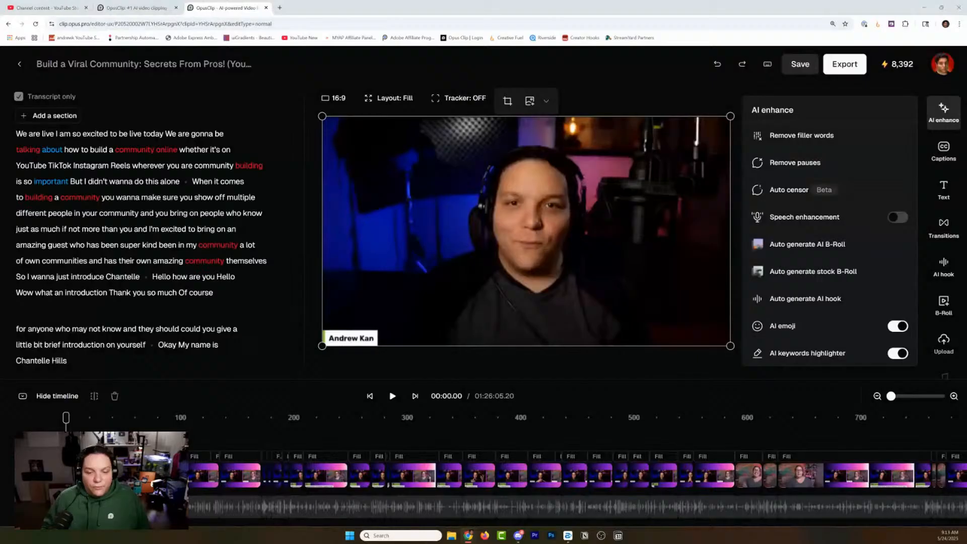
click(802, 67)
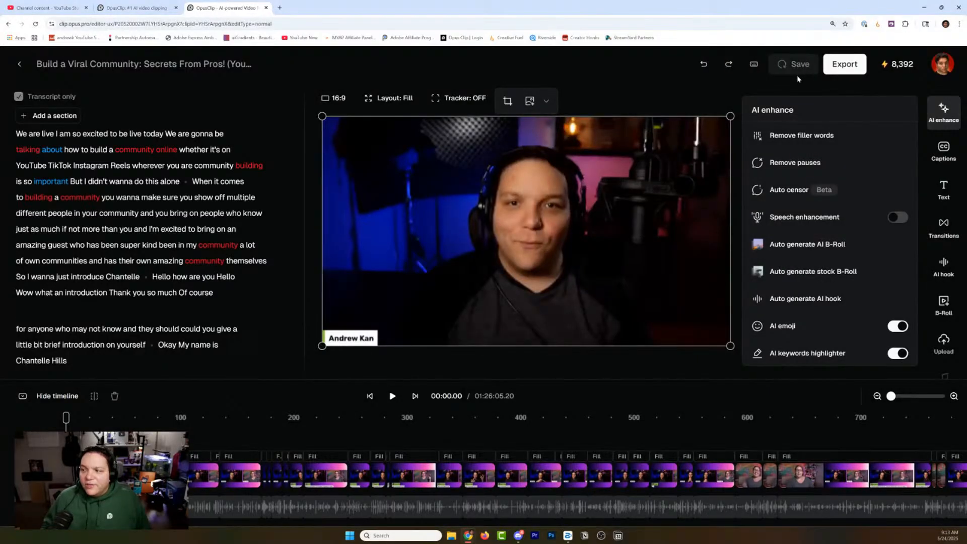
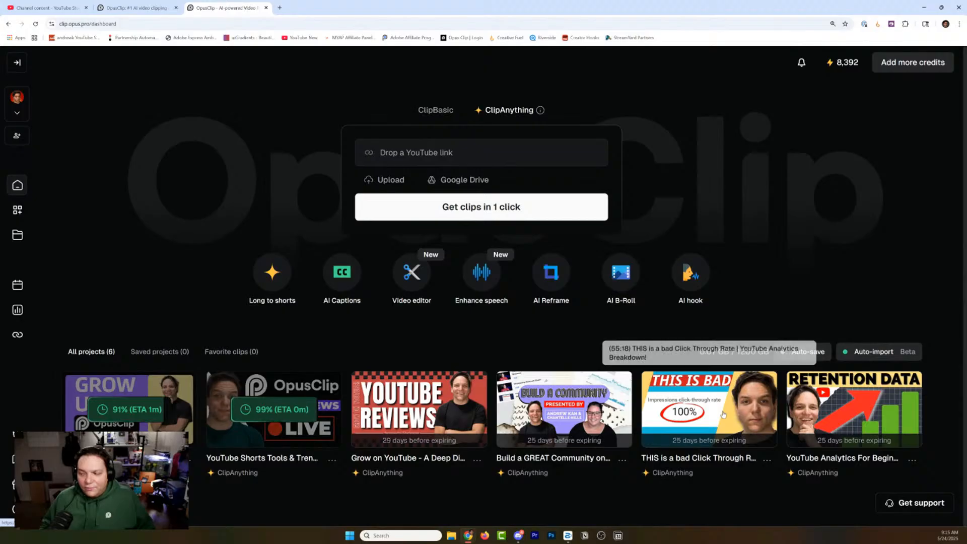
Step: From the dashboard, open the project "THIS is a bad Click Through Rate" and examine its virality score and hook and flow feedback
click(723, 414)
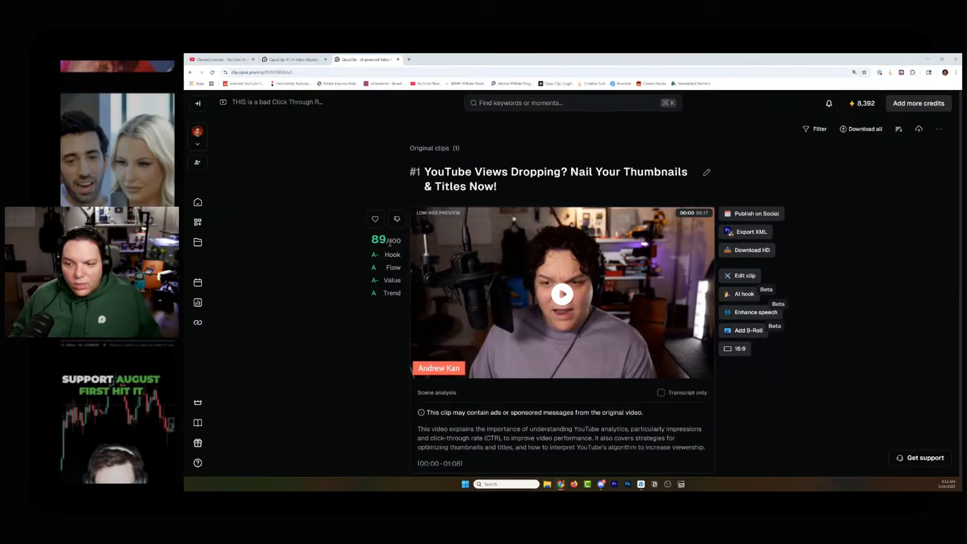
mouse_move(380, 255)
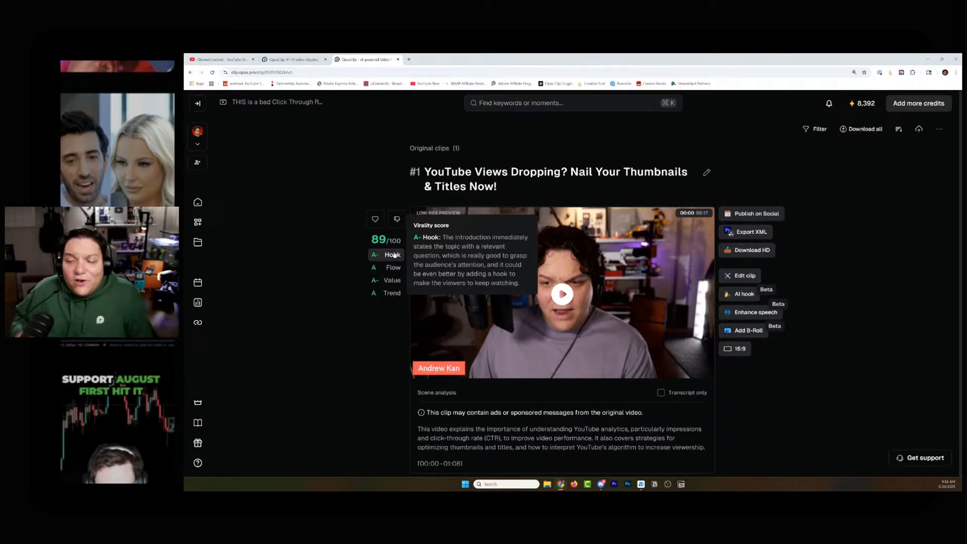
mouse_move(392, 275)
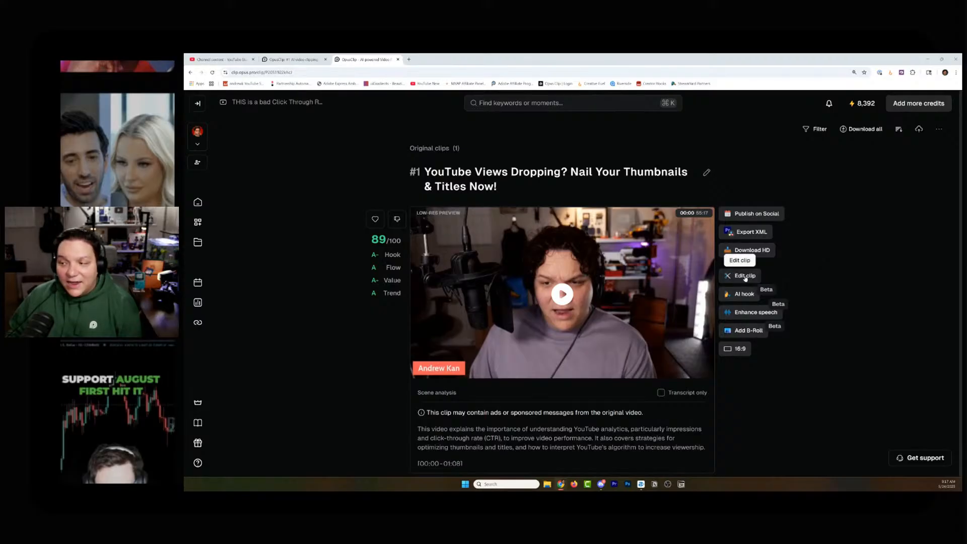
Step: Open the click-through-rate video for editing, skim its transcript, and remove its filler words with AI enhance
click(745, 277)
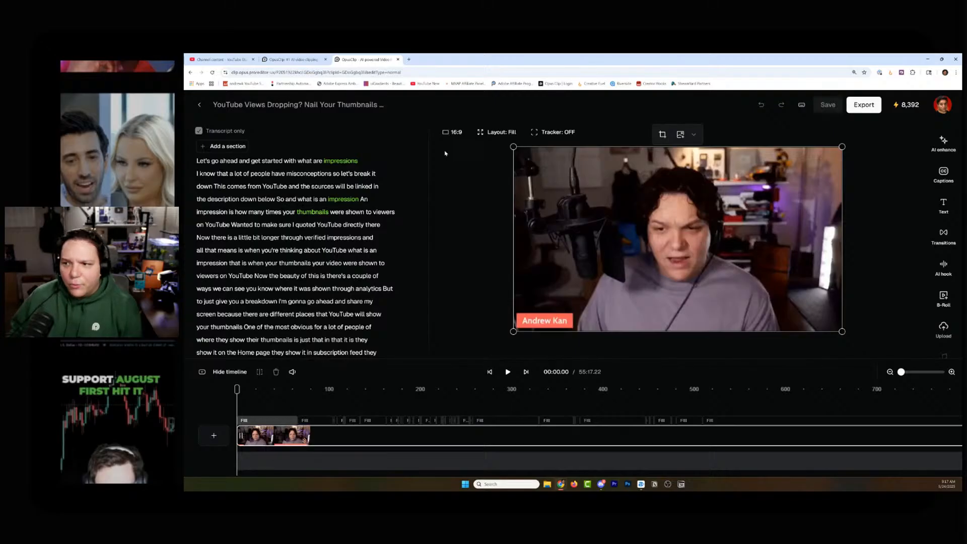
scroll(356, 192, down, 5)
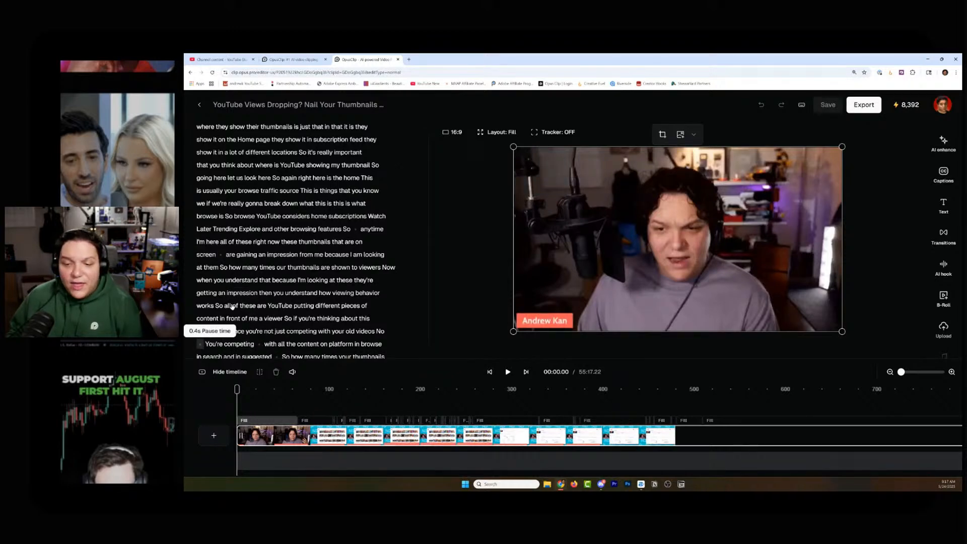
scroll(387, 179, up, 6)
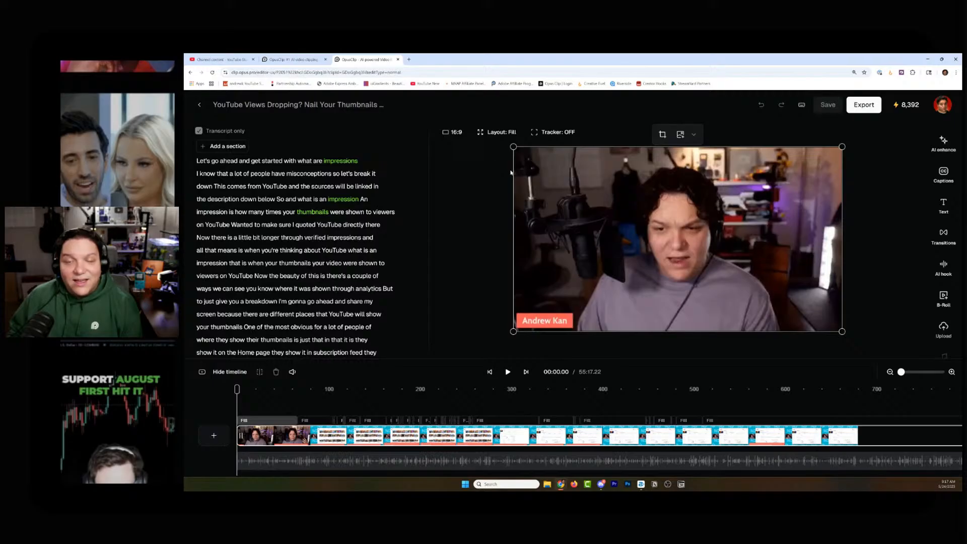
click(943, 146)
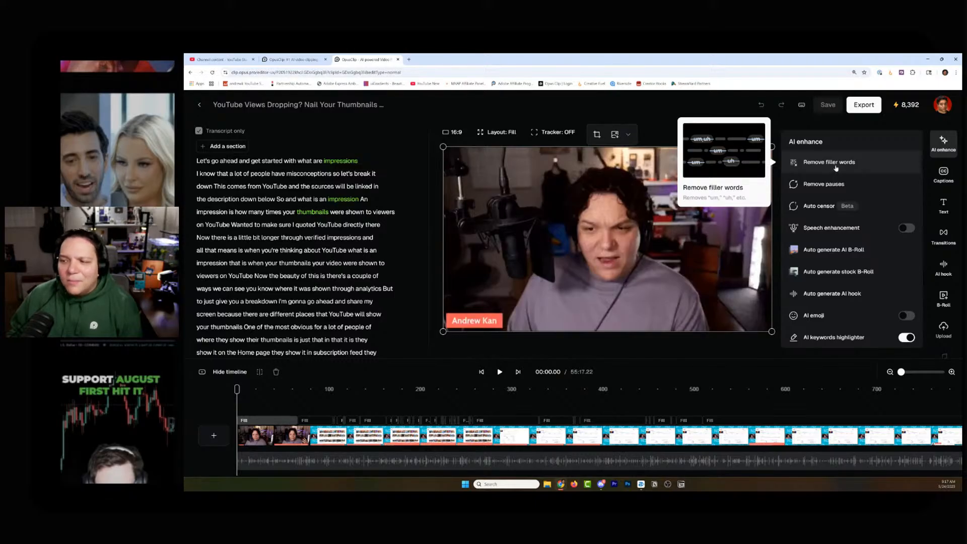
click(745, 180)
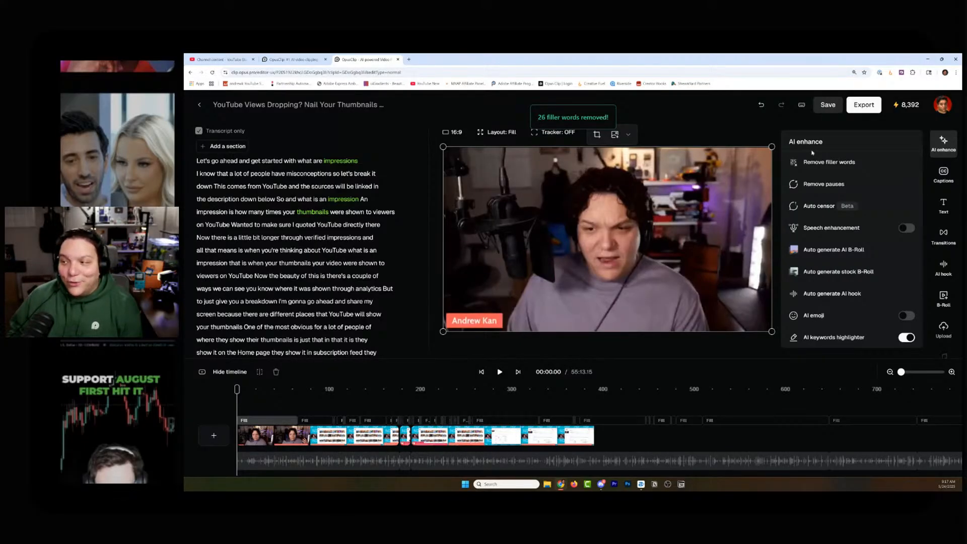
Step: Remove all pauses longer than 0s from the click-through-rate video
click(827, 184)
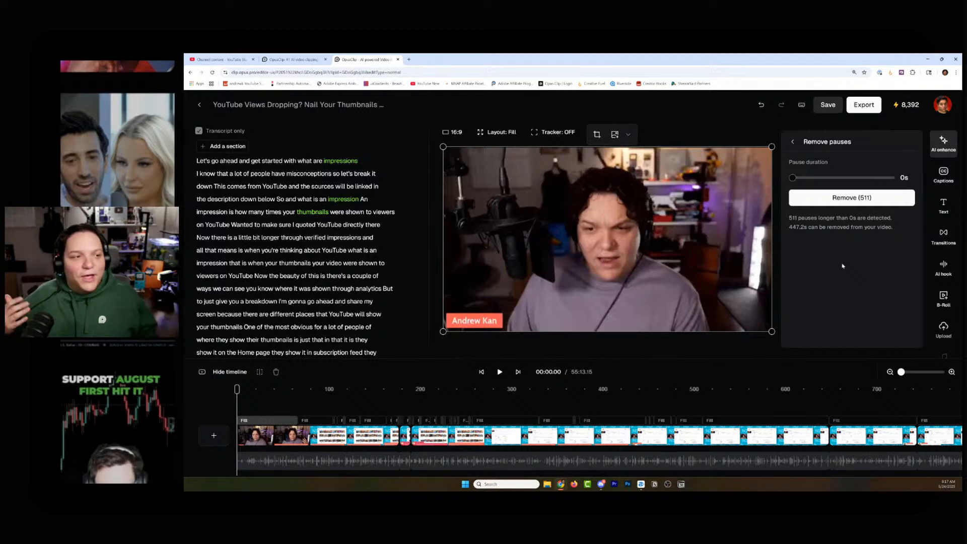
click(886, 202)
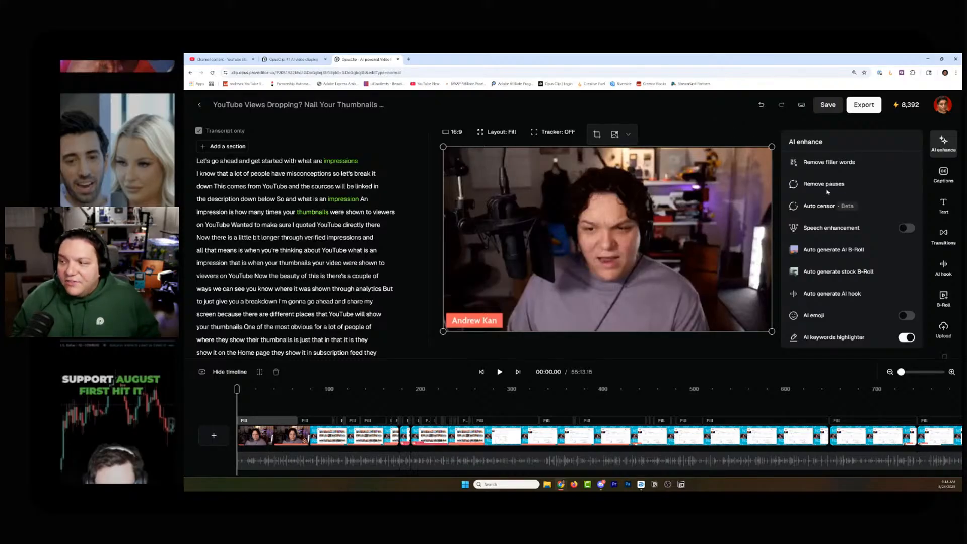
click(819, 213)
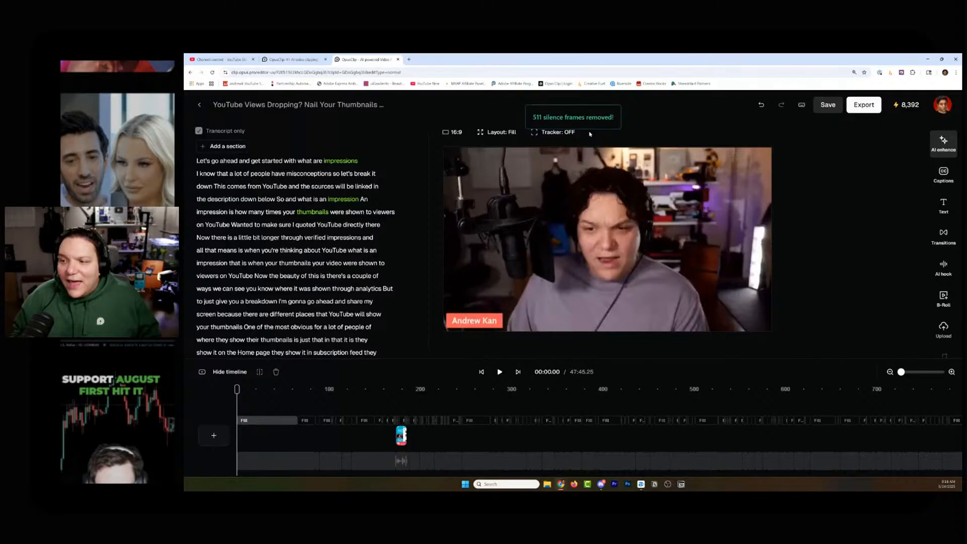
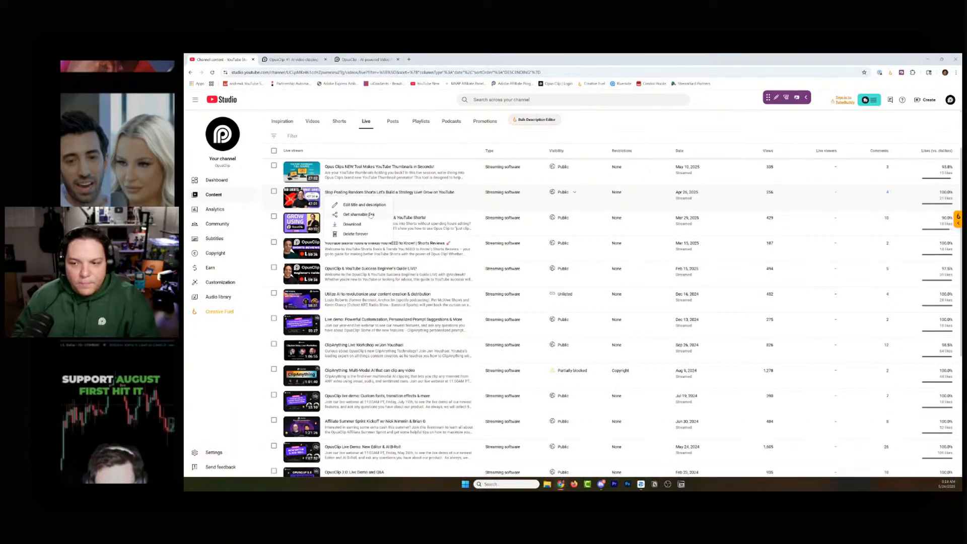
Step: Copy the shareable link of the "Stop Posting Random Shorts" livestream, switch to the OpusClip home page, and clear its existing video link
click(370, 215)
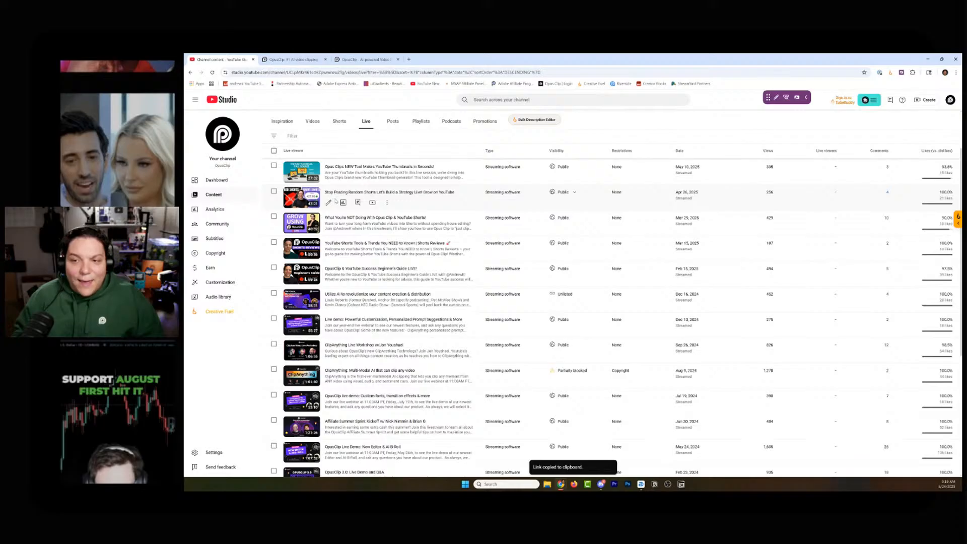
click(292, 59)
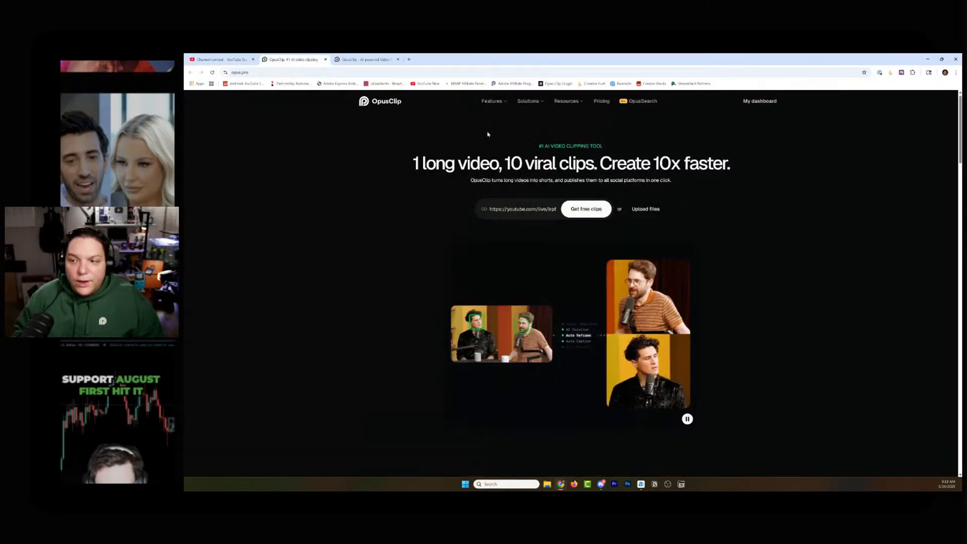
click(539, 208)
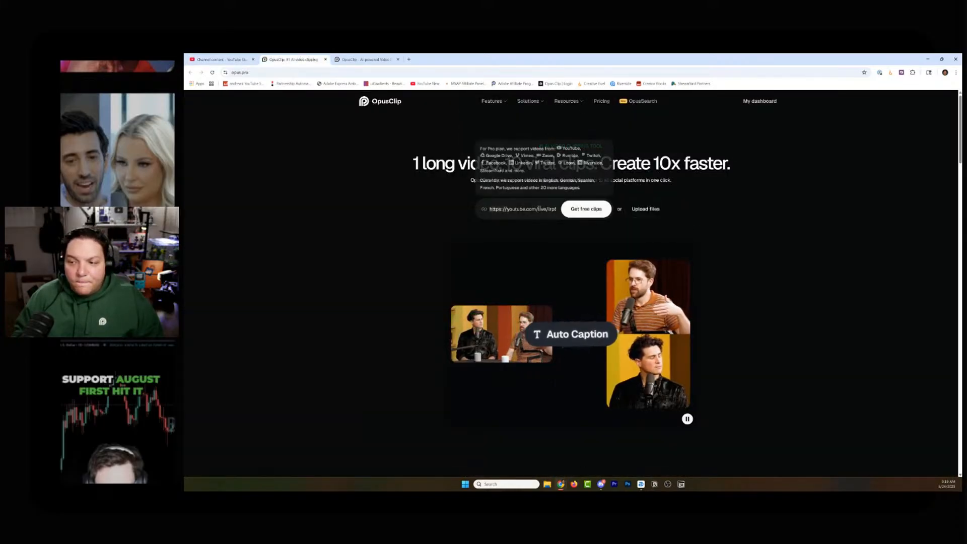
key(ctrl+a)
key(BackSpace)
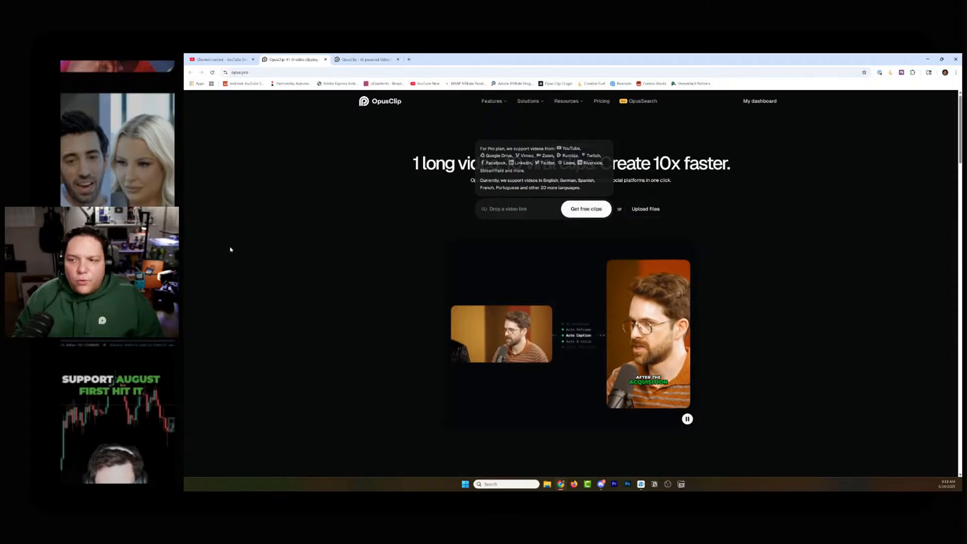
Step: Enlarge the OpusClip home page, paste the livestream link as the video source, and start getting clips from it
mouse_move(485, 105)
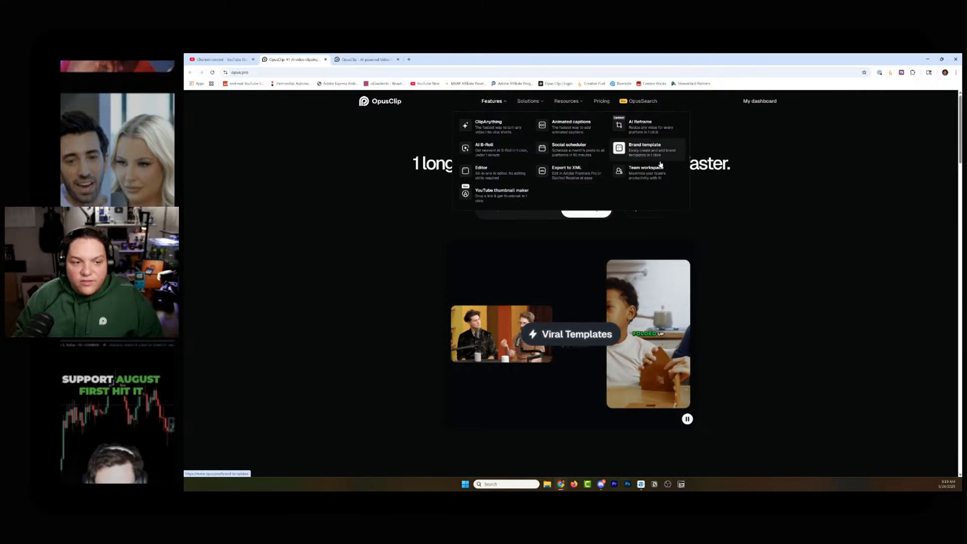
click(955, 72)
click(938, 195)
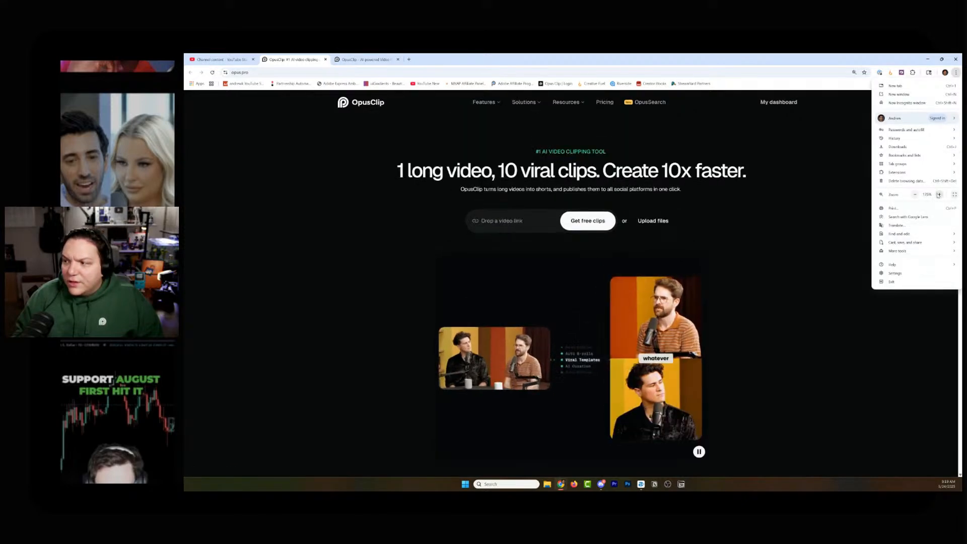
click(938, 195)
key(Escape)
mouse_move(451, 106)
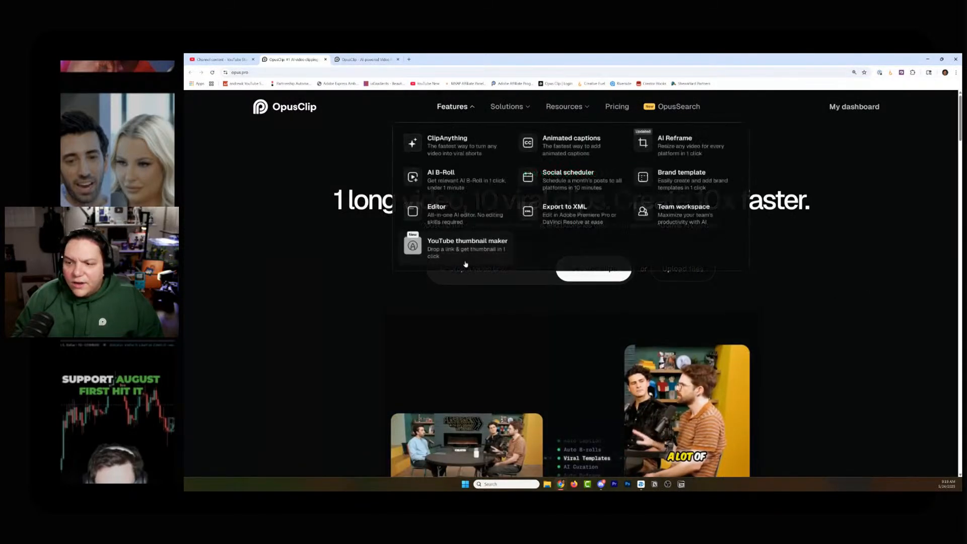
click(484, 269)
key(ctrl+v)
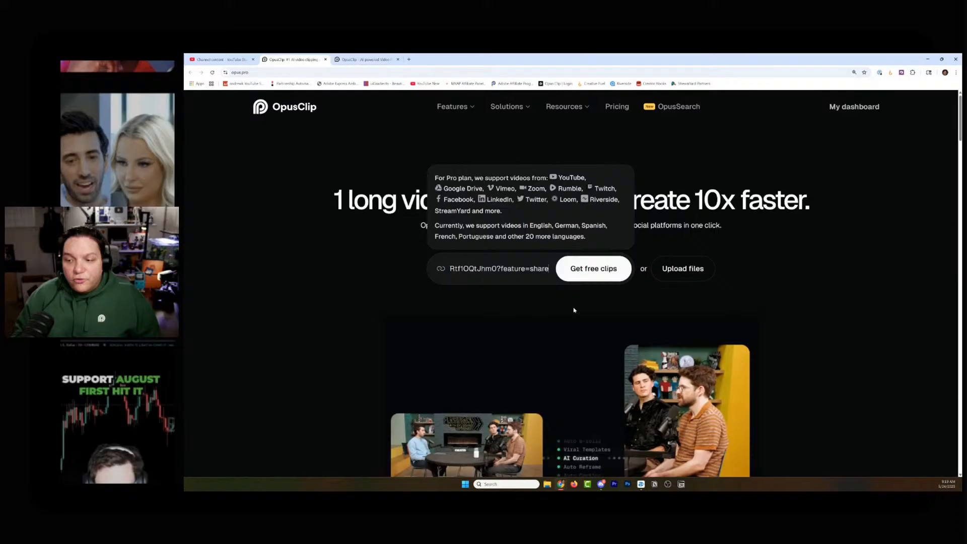
click(587, 269)
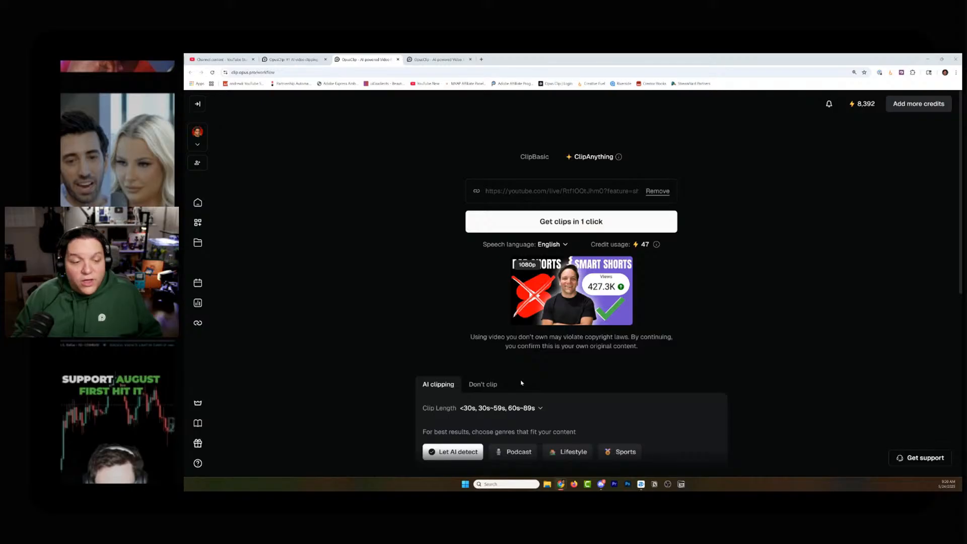
Step: Review the clip length choices, choose Don't clip for the livestream, and keep the processing timeframe at 0:00:00 to 0:47:00
scroll(521, 383, down, 2)
click(516, 318)
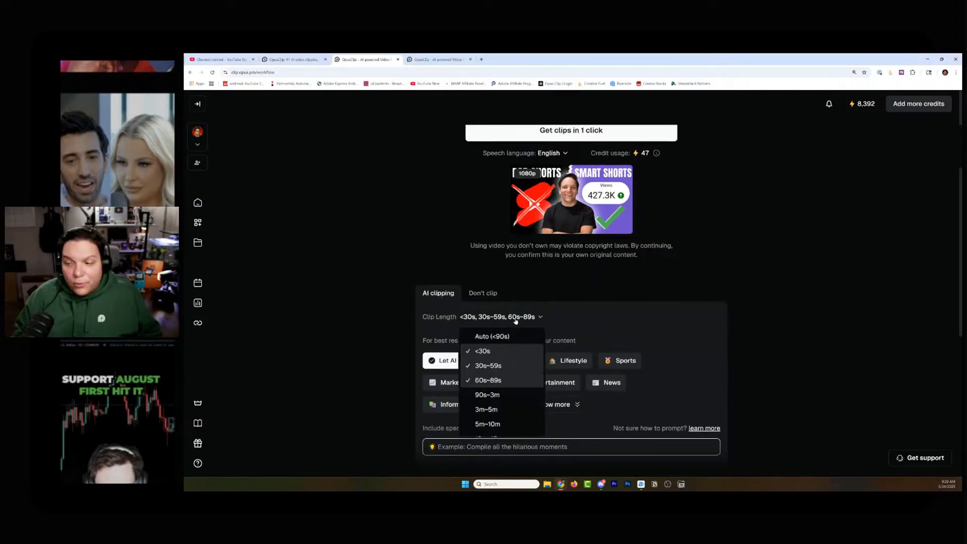
scroll(496, 398, down, 1)
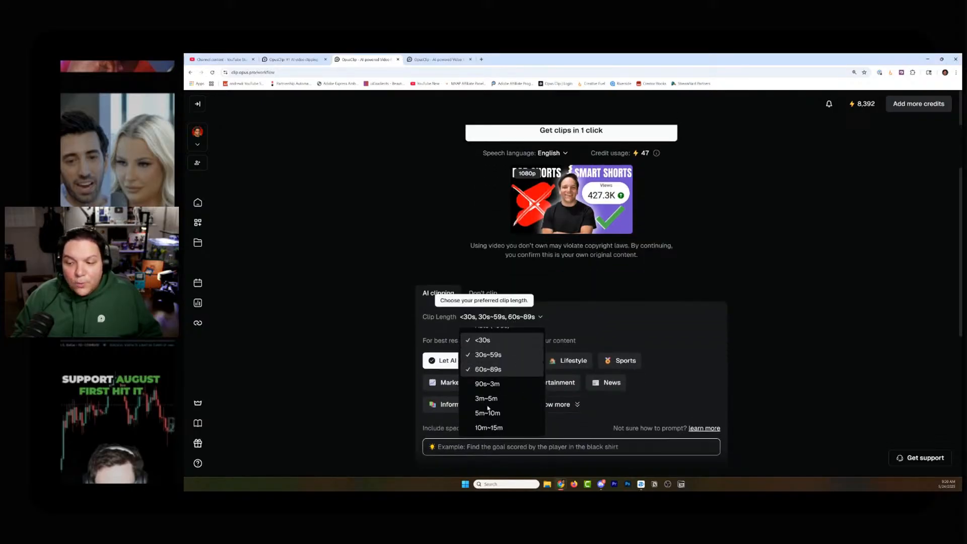
click(386, 368)
click(491, 293)
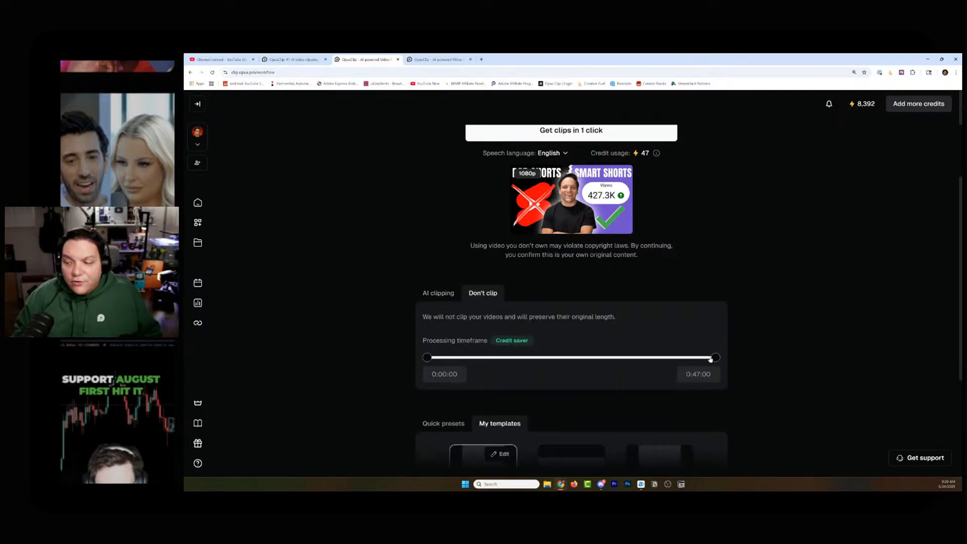
drag(710, 359, 826, 373)
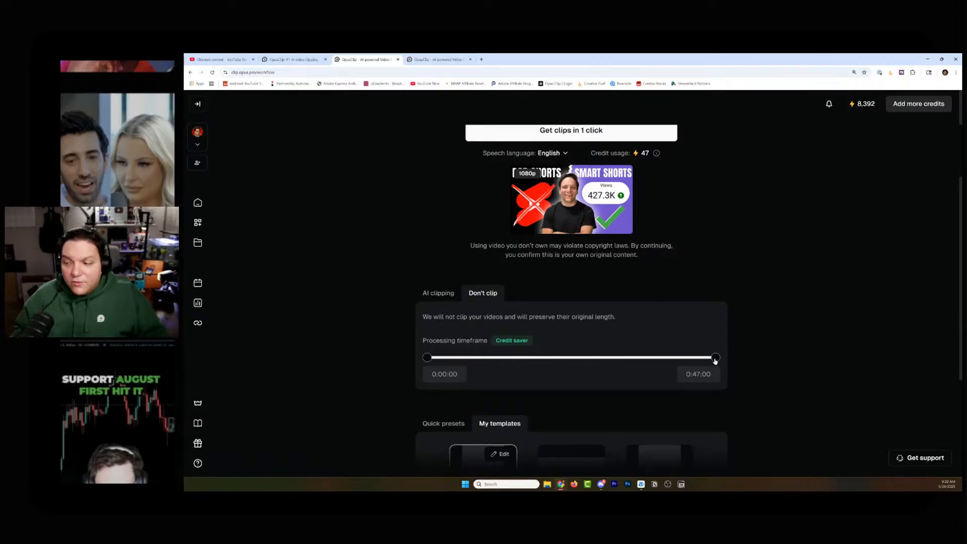
drag(427, 357, 375, 358)
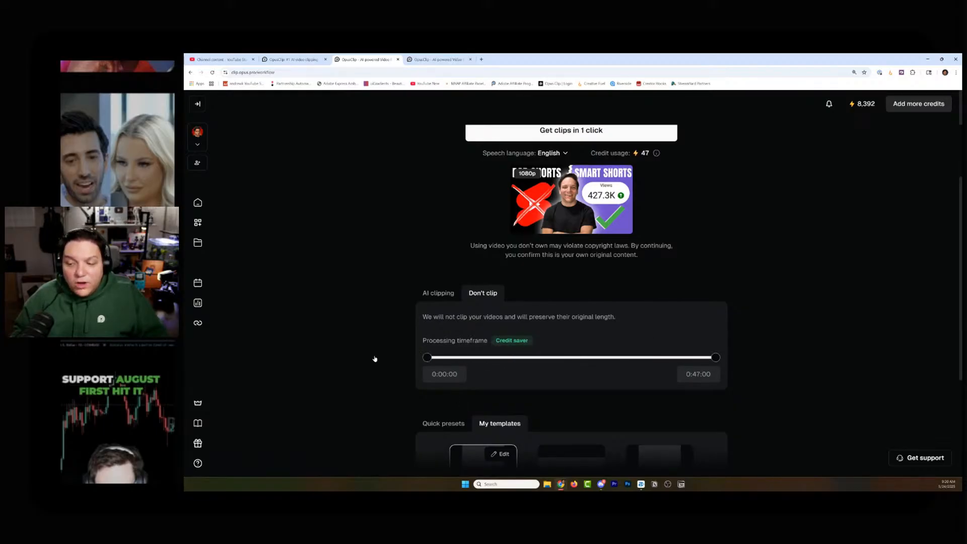
Step: Check the saved templates available for the unclipped livestream, including the YouTube 16:9 Template
click(458, 59)
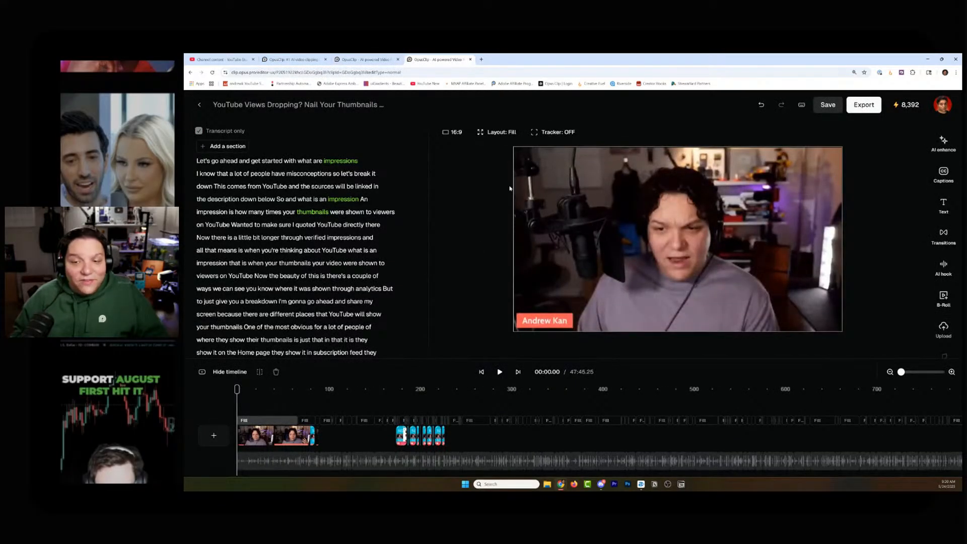
key(ctrl+shift+Tab)
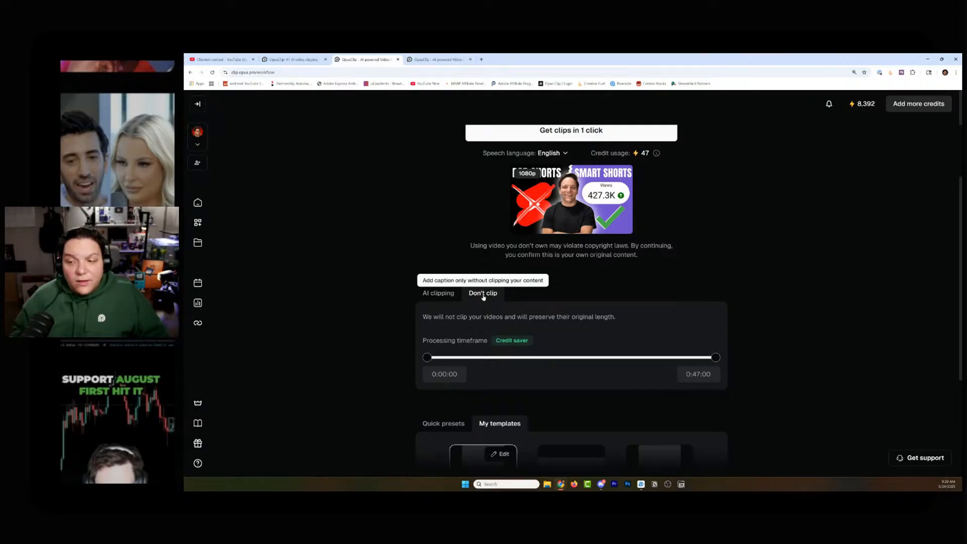
scroll(483, 297, down, 3)
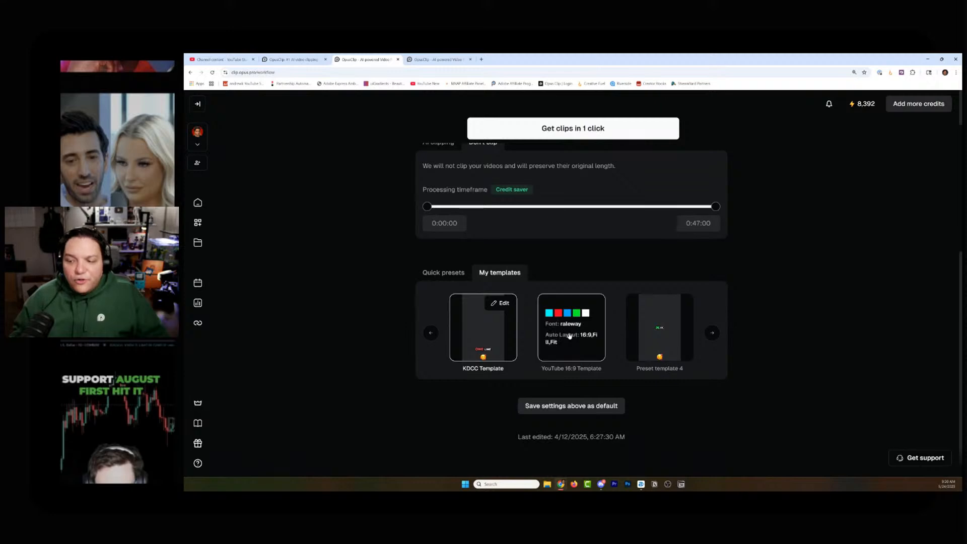
scroll(672, 353, up, 2)
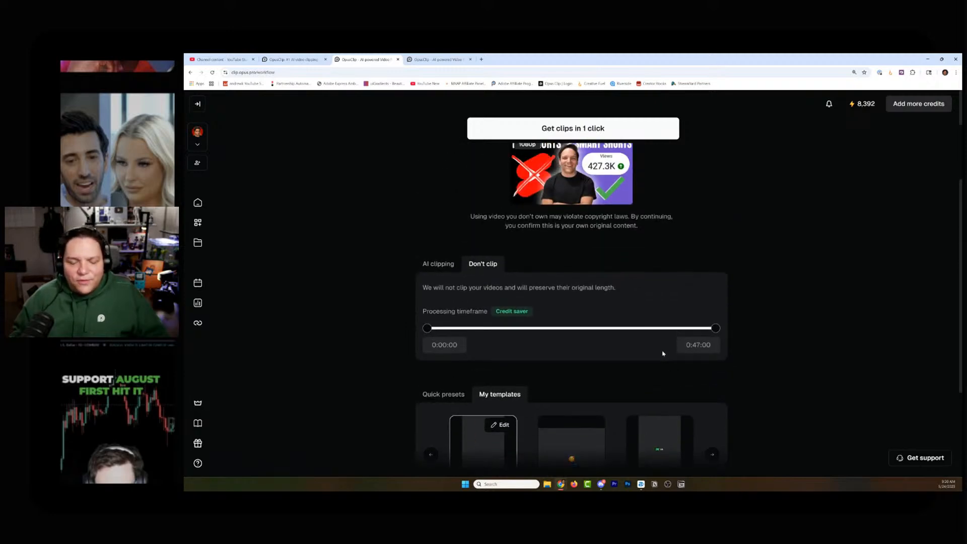
Step: Return to the "YouTube Views Dropping?" video editor, view the caption presets and AI enhance options, and skim the transcript for a new starting point
key(ctrl+Tab)
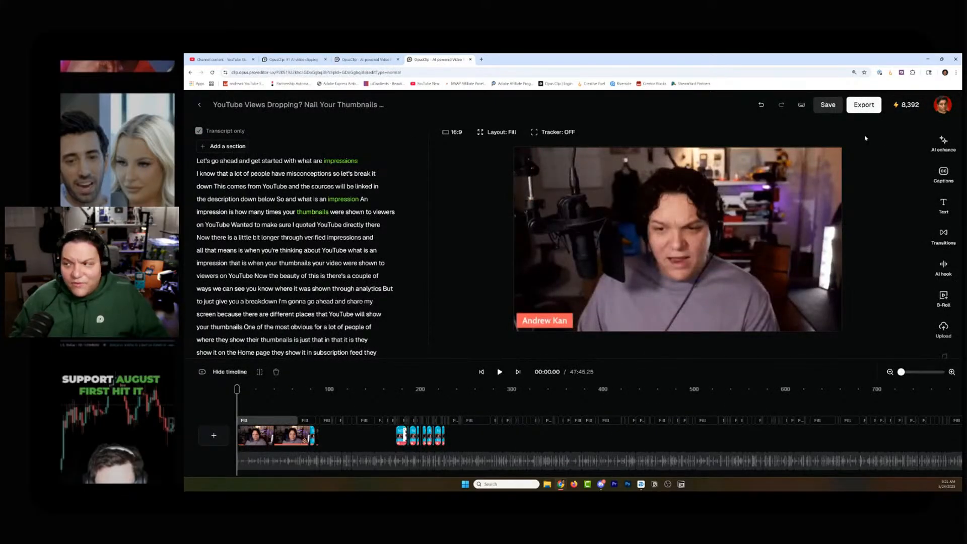
click(943, 174)
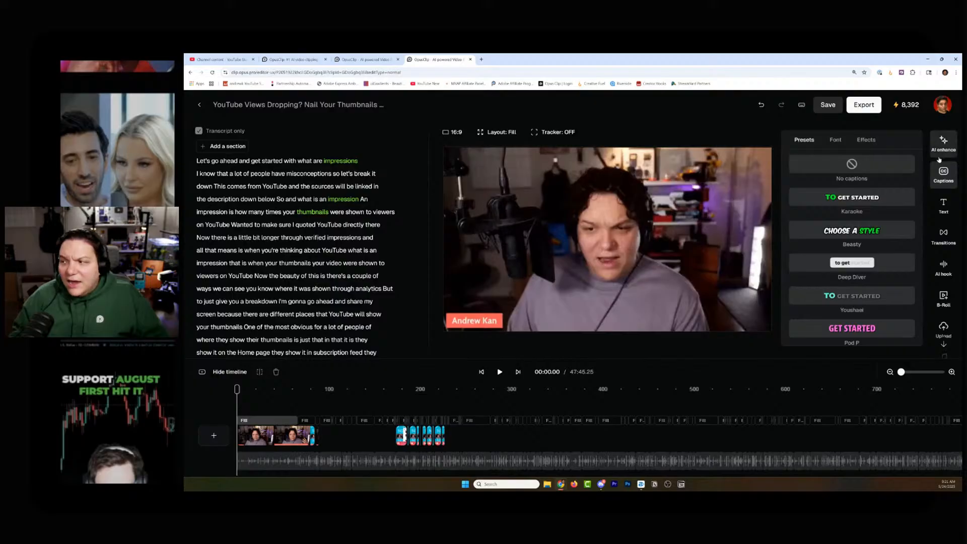
click(943, 144)
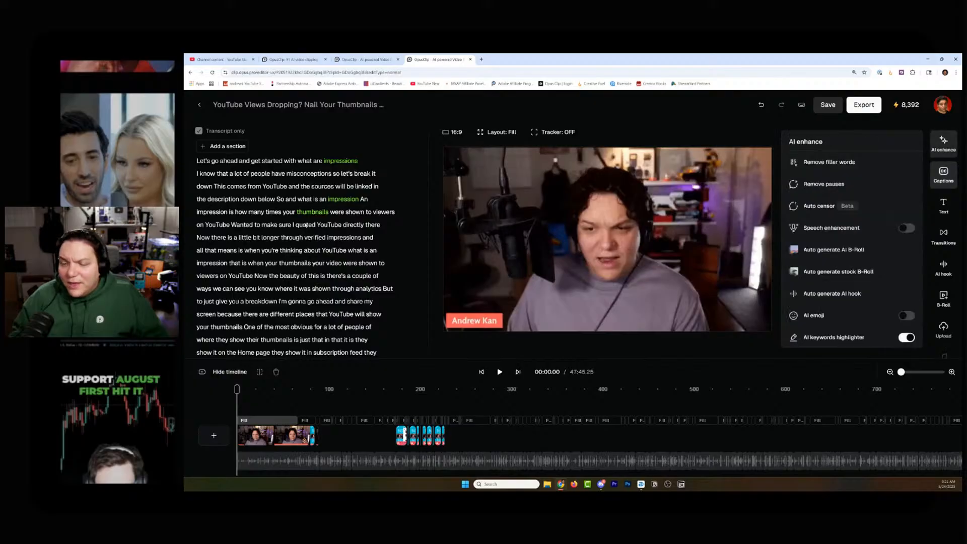
click(203, 161)
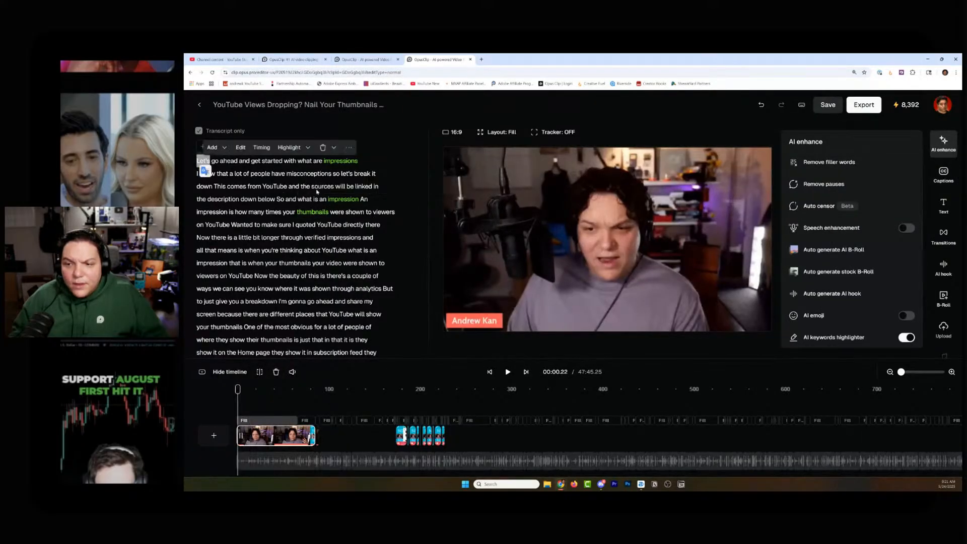
scroll(375, 237, down, 10)
scroll(375, 238, down, 5)
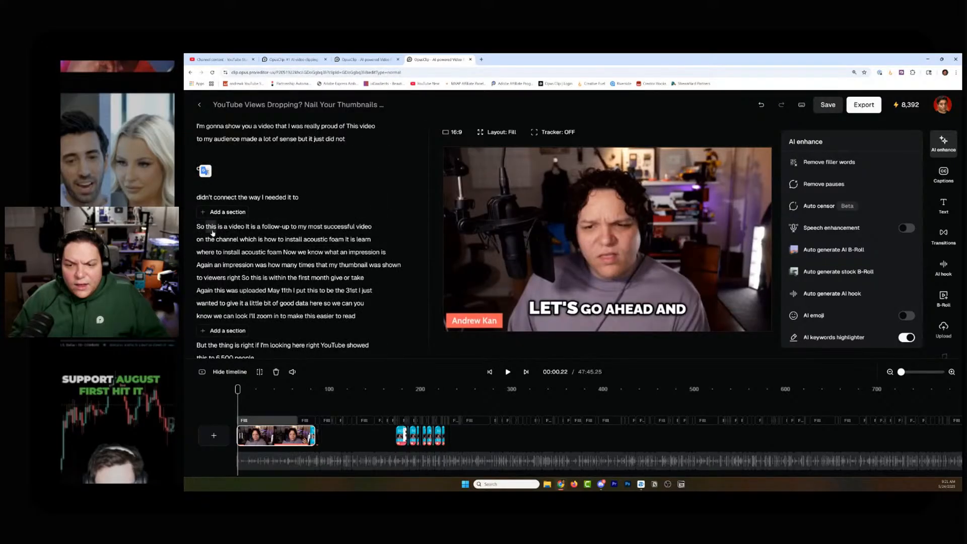
click(211, 231)
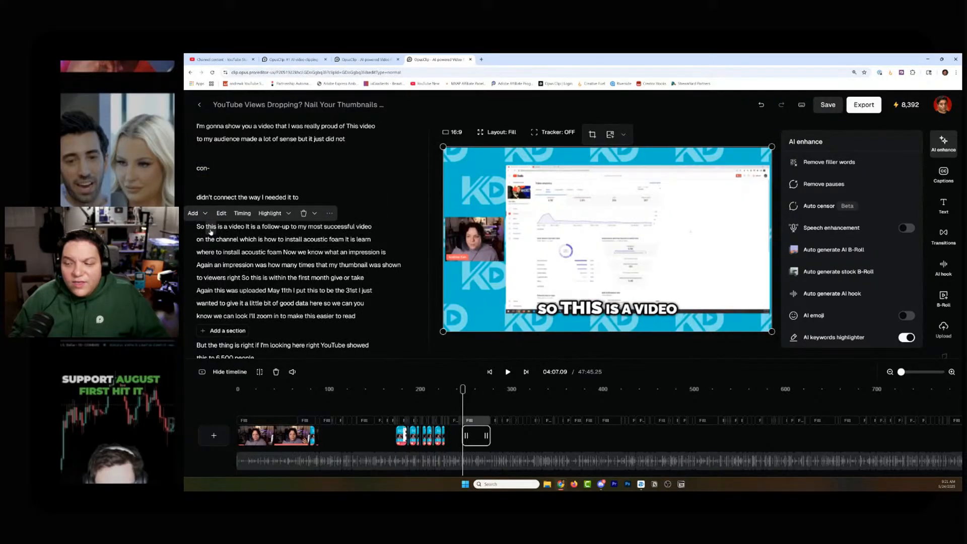
scroll(260, 289, down, 10)
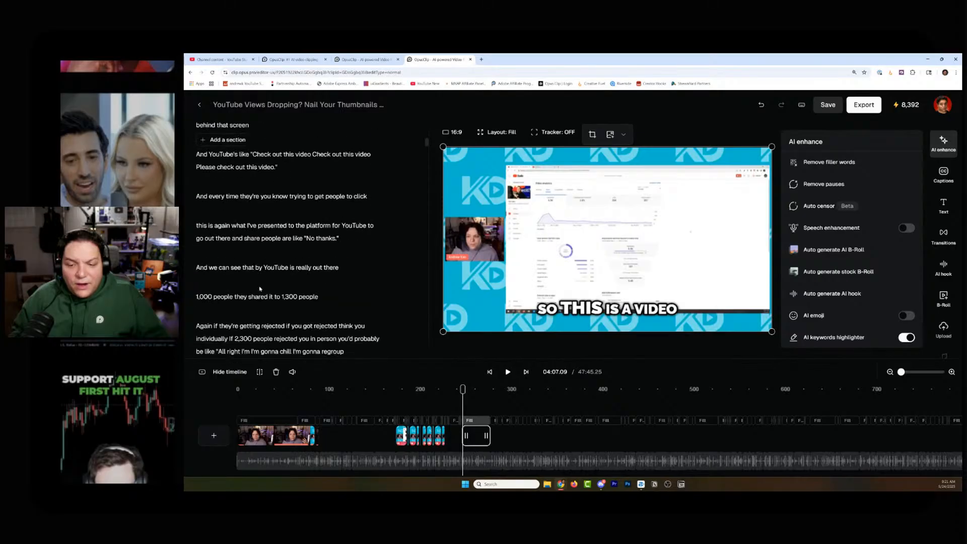
scroll(260, 288, down, 10)
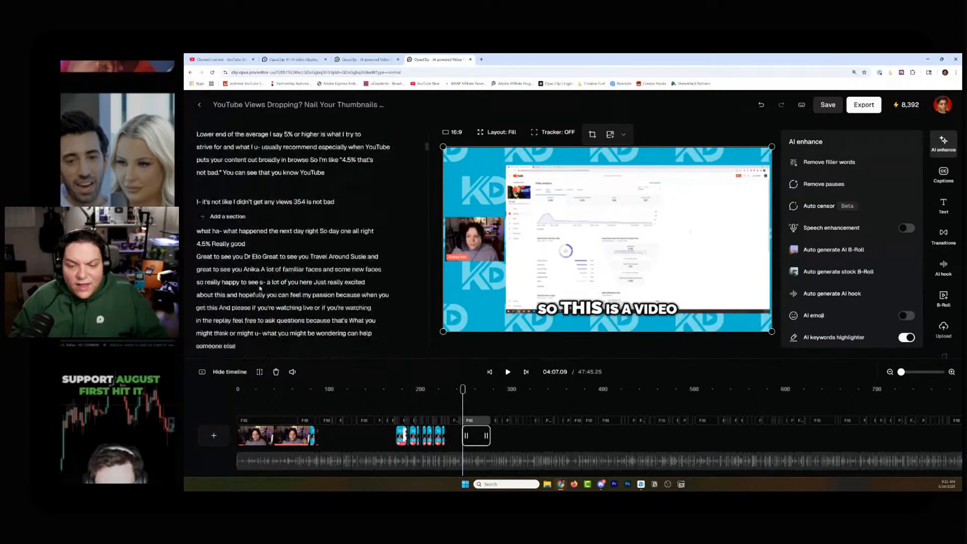
scroll(259, 288, down, 1)
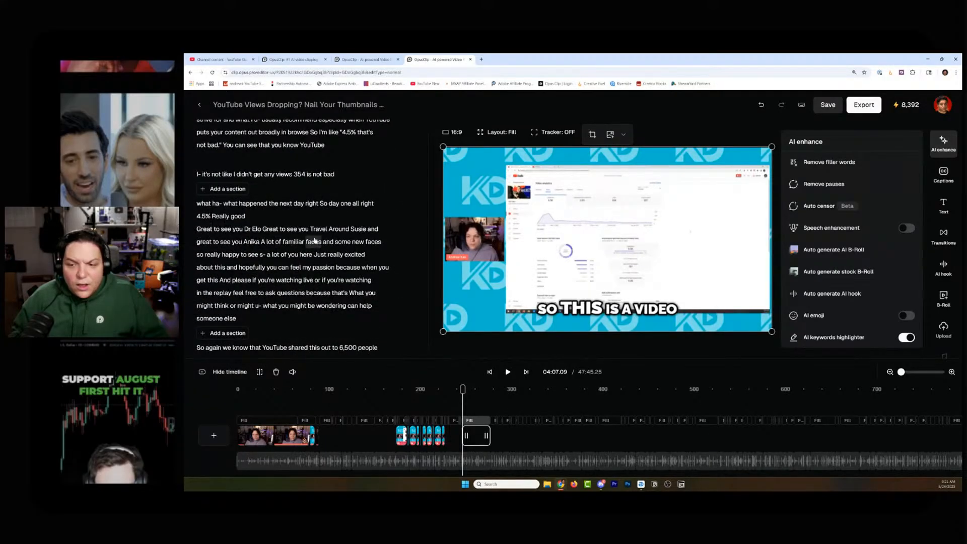
scroll(256, 307, down, 2)
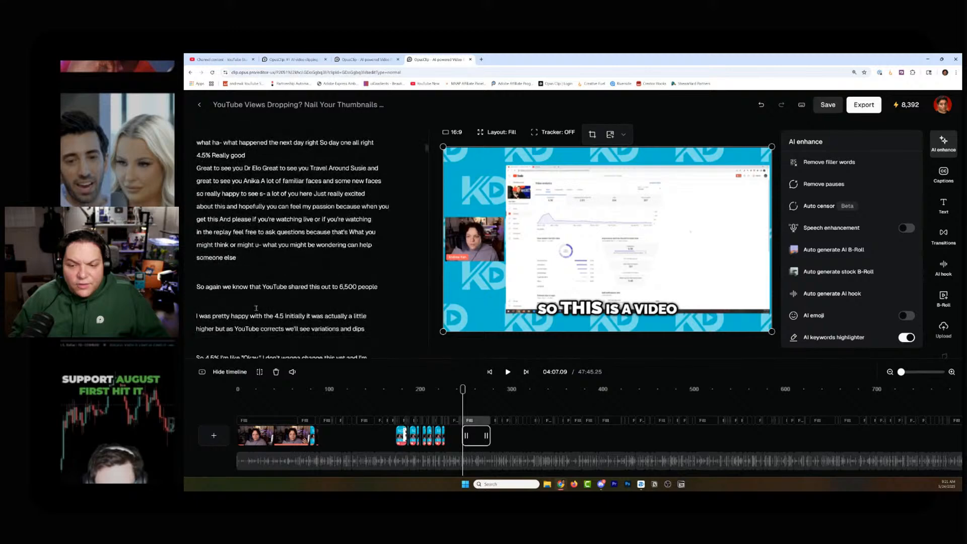
Step: Trim the video to start at "we know that YouTube shared this out to 6,500 people" and jump to that opening word
click(230, 287)
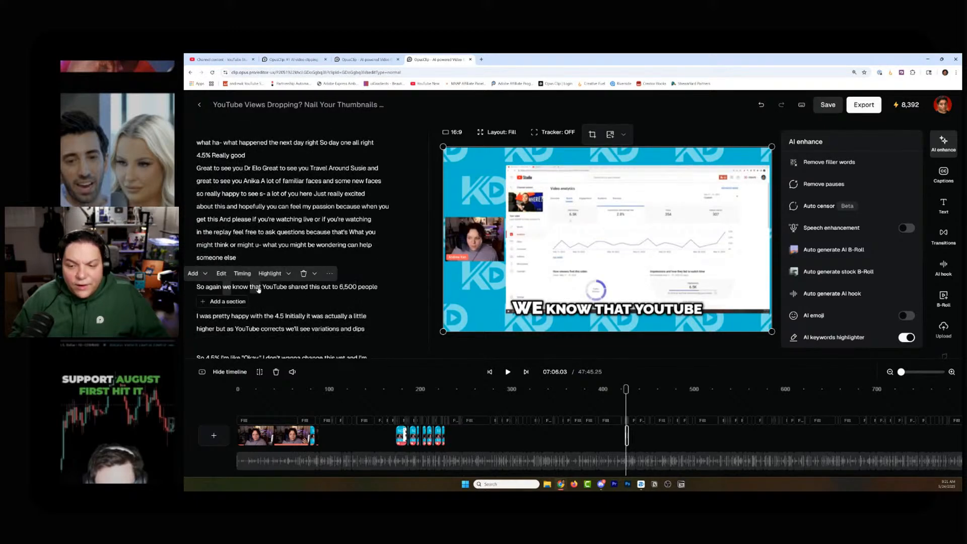
click(315, 273)
click(329, 274)
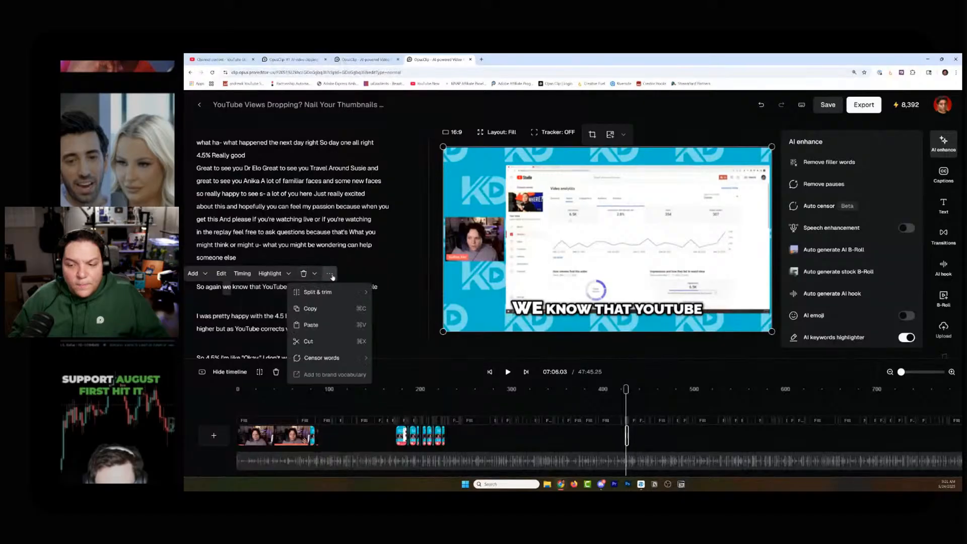
mouse_move(353, 292)
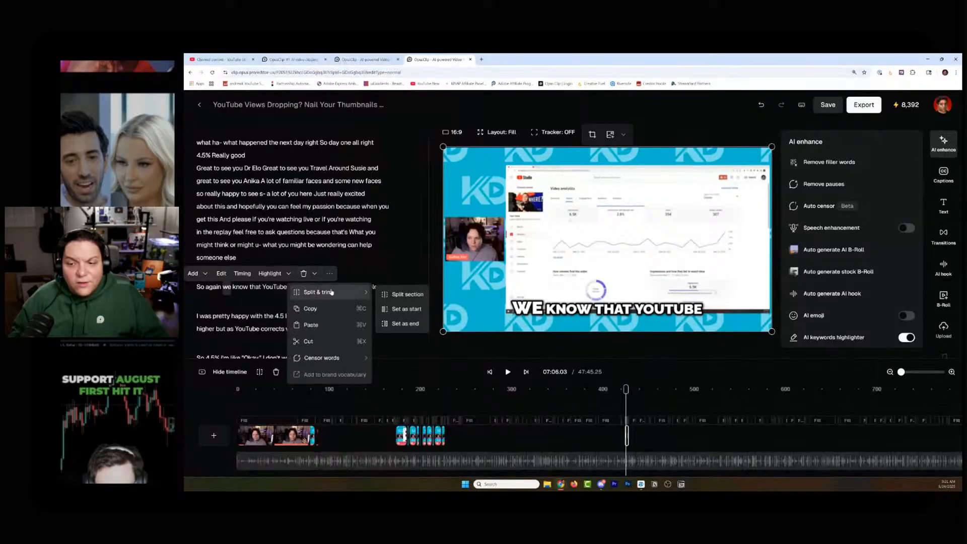
click(403, 308)
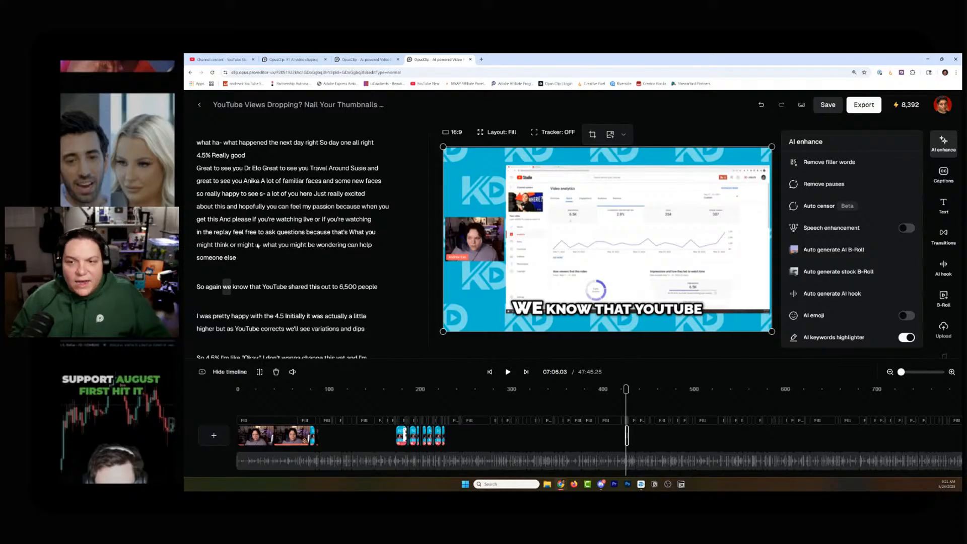
key(q)
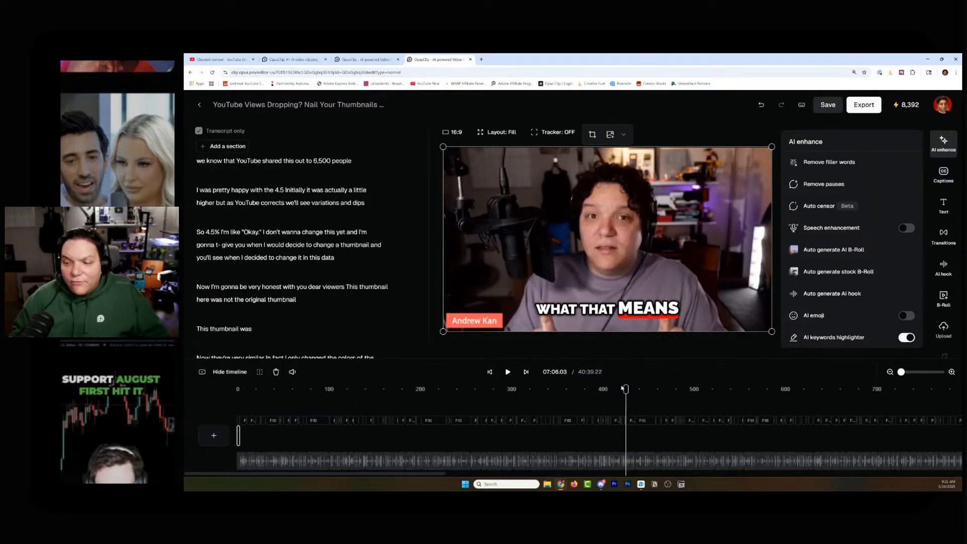
click(201, 161)
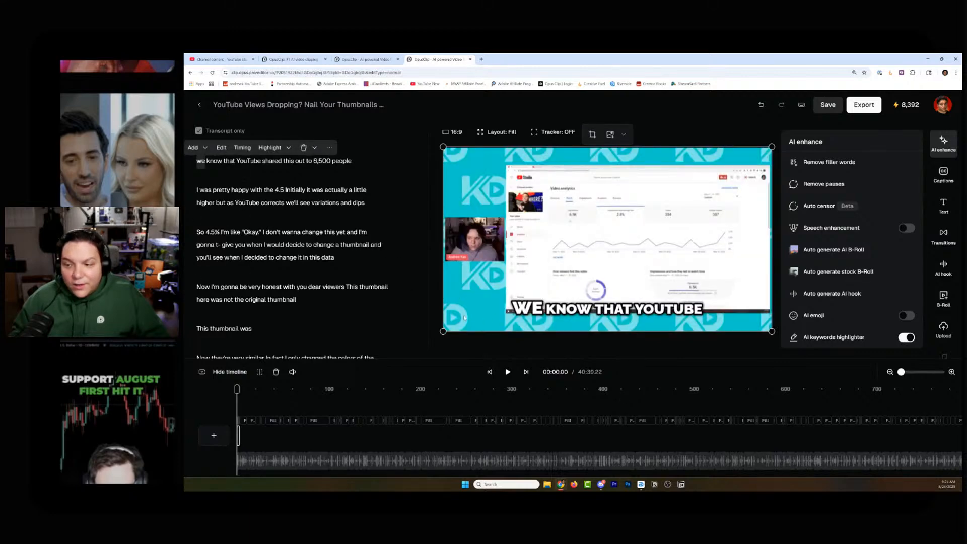
Step: Undo the trim of the video's opening and keep waiting for the unresponsive editor page
click(761, 104)
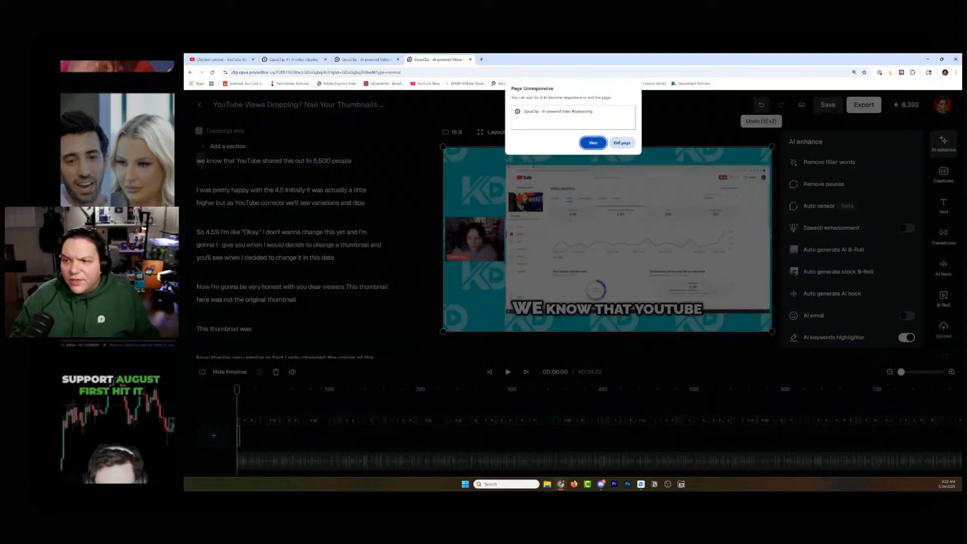
click(592, 143)
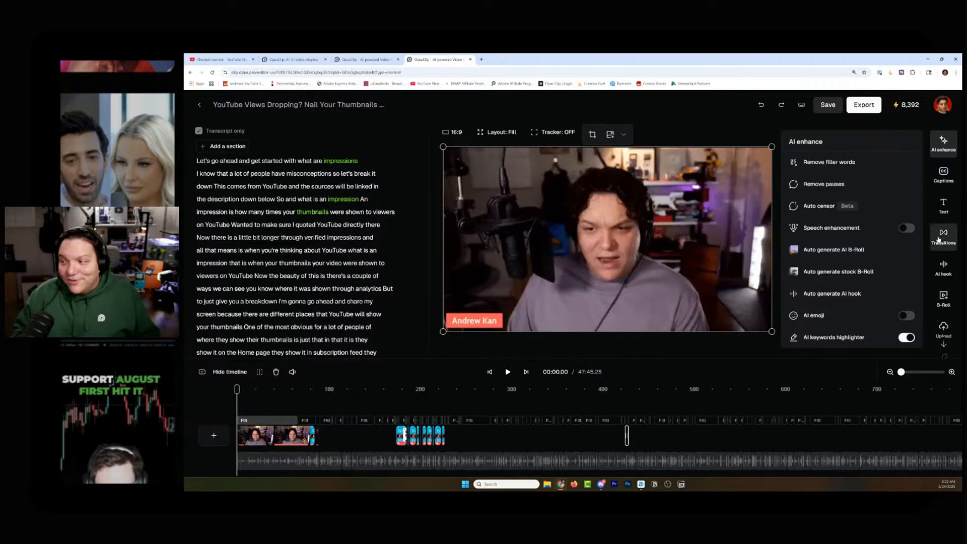
Step: Look through the editor's text, transitions and AI hook options for the restored video
click(946, 210)
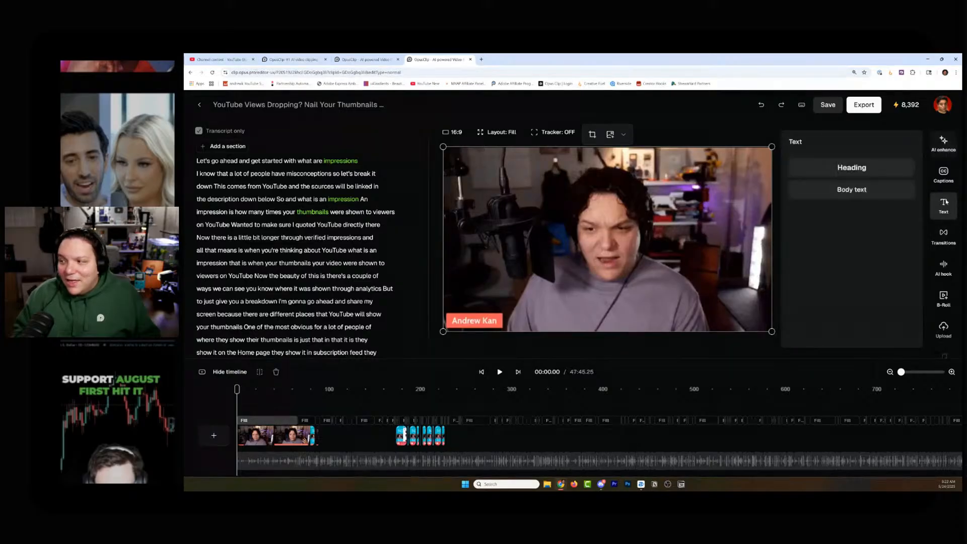
click(945, 233)
scroll(942, 262, down, 1)
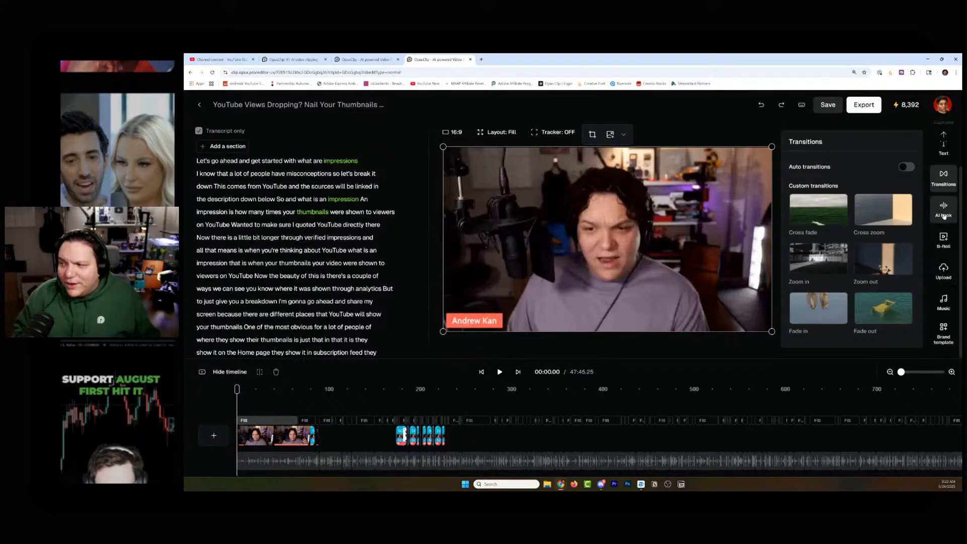
click(944, 215)
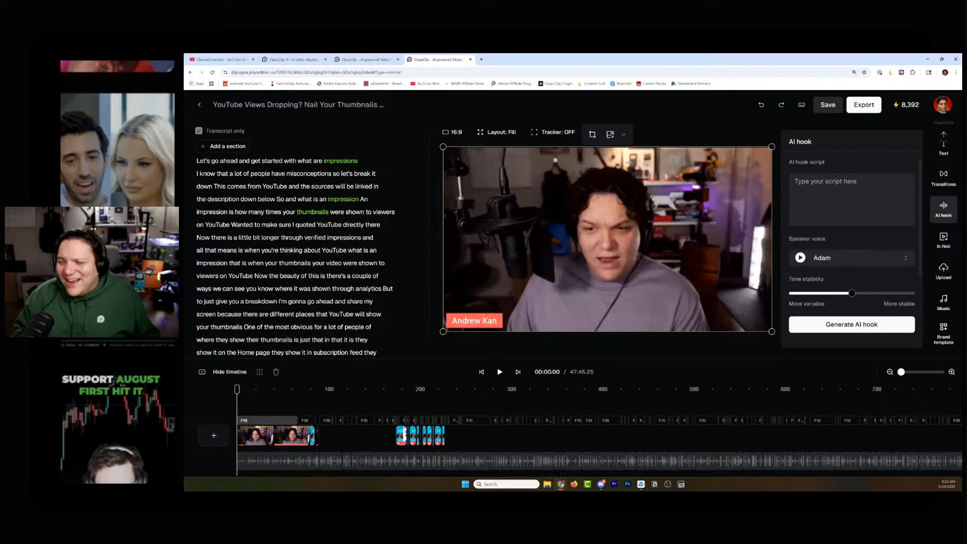
Step: Auto-generate stock B-roll for the full video
click(943, 239)
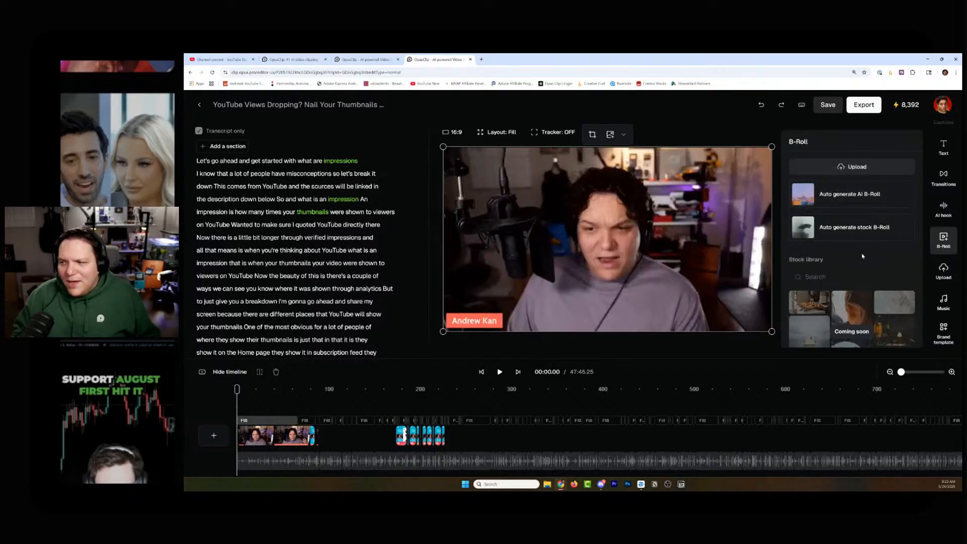
click(869, 228)
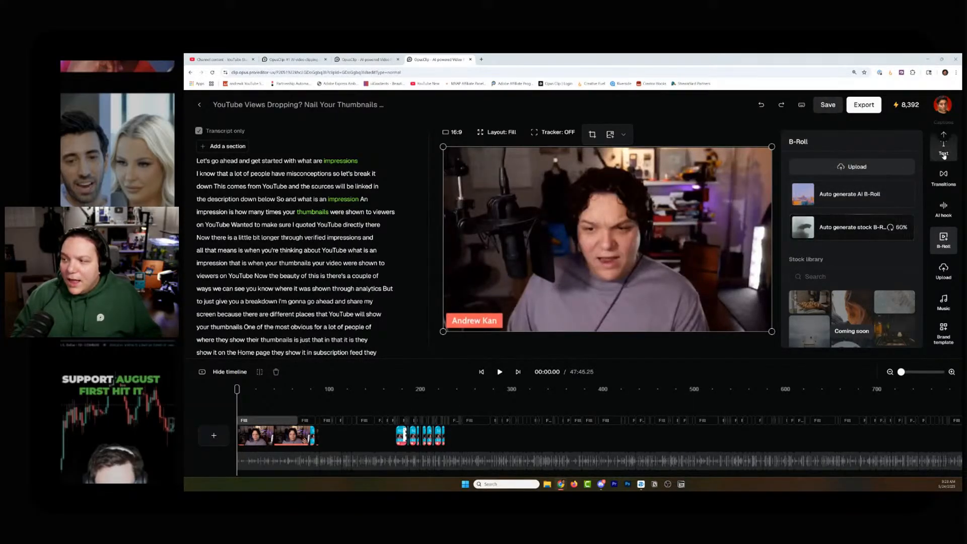
scroll(945, 146, up, 2)
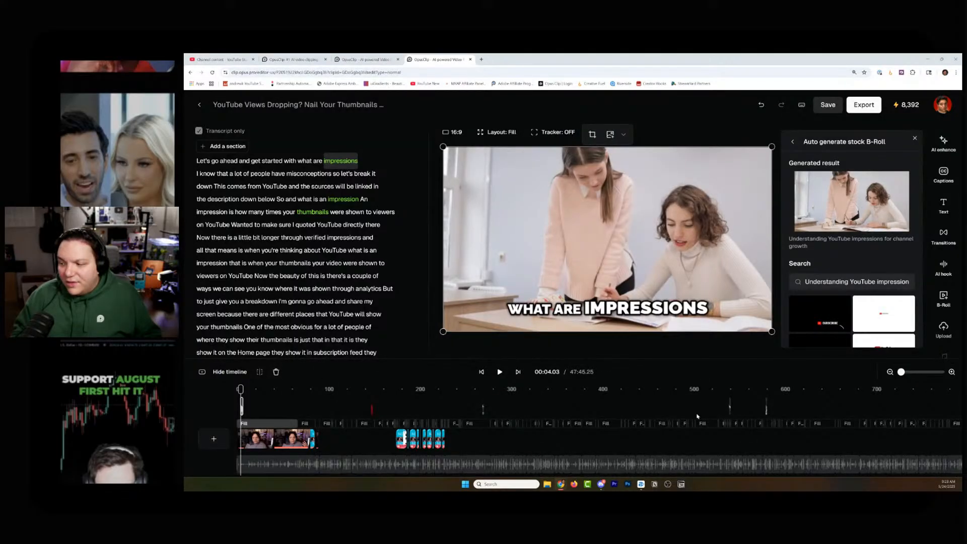
Step: Check the B-roll placements along the timeline, return to the start of the video, and save the project
drag(239, 389, 960, 389)
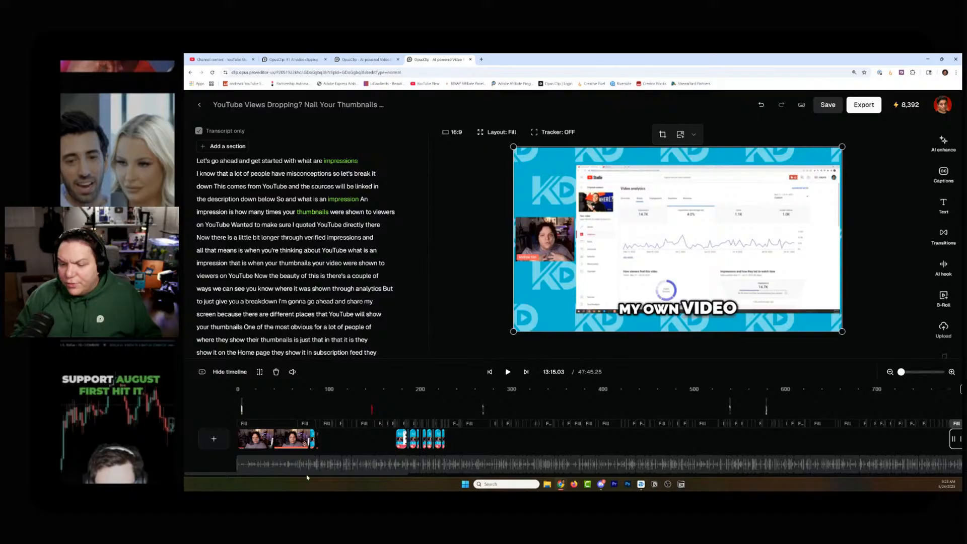
mouse_move(311, 473)
mouse_down()
mouse_move(487, 475)
mouse_move(308, 474)
mouse_up()
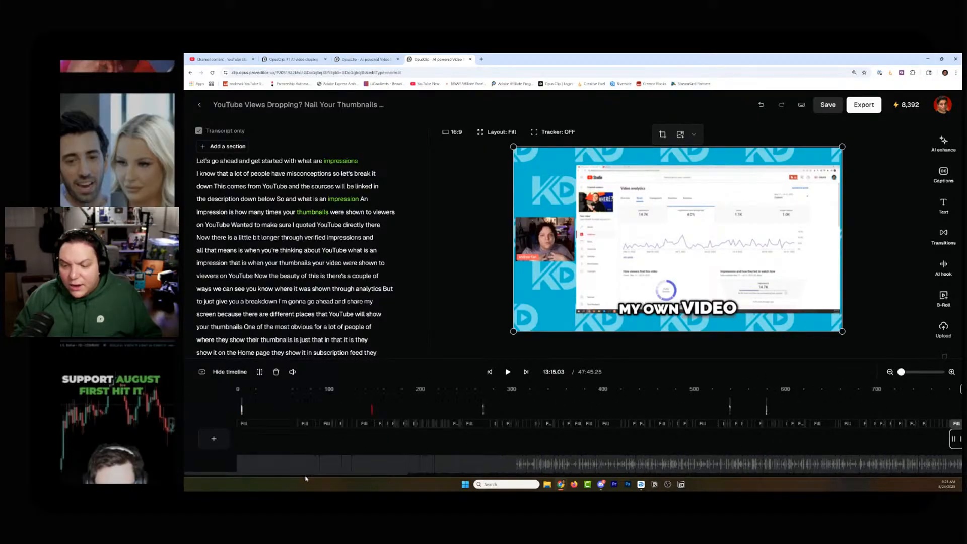
click(239, 389)
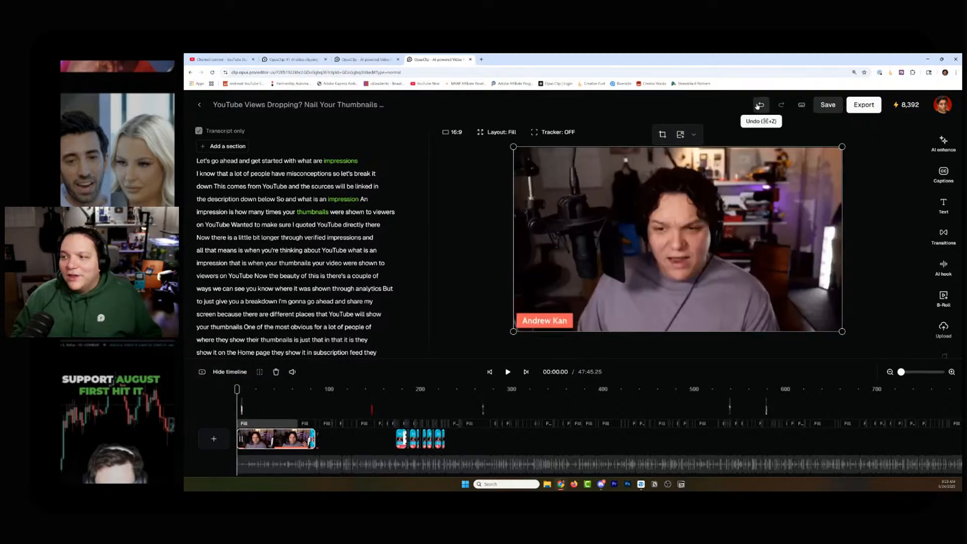
click(830, 106)
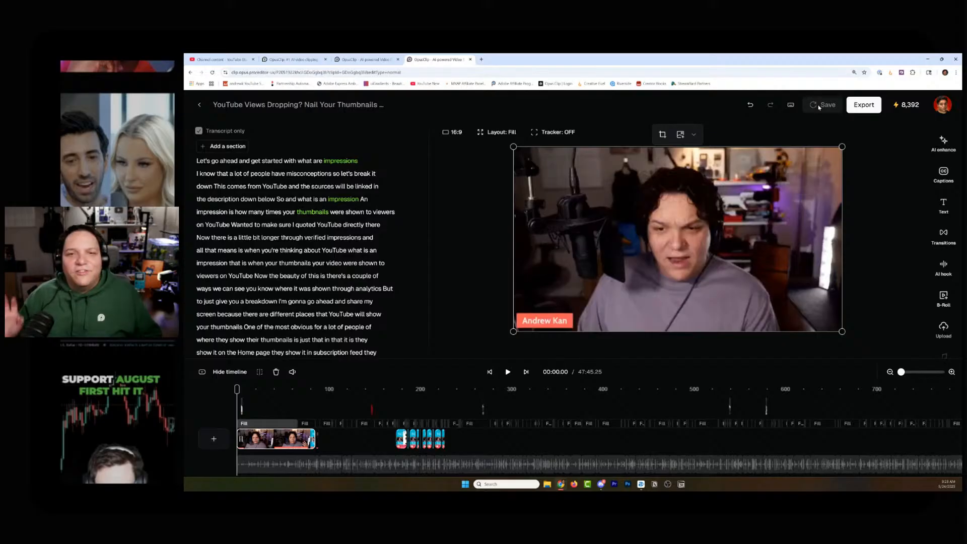
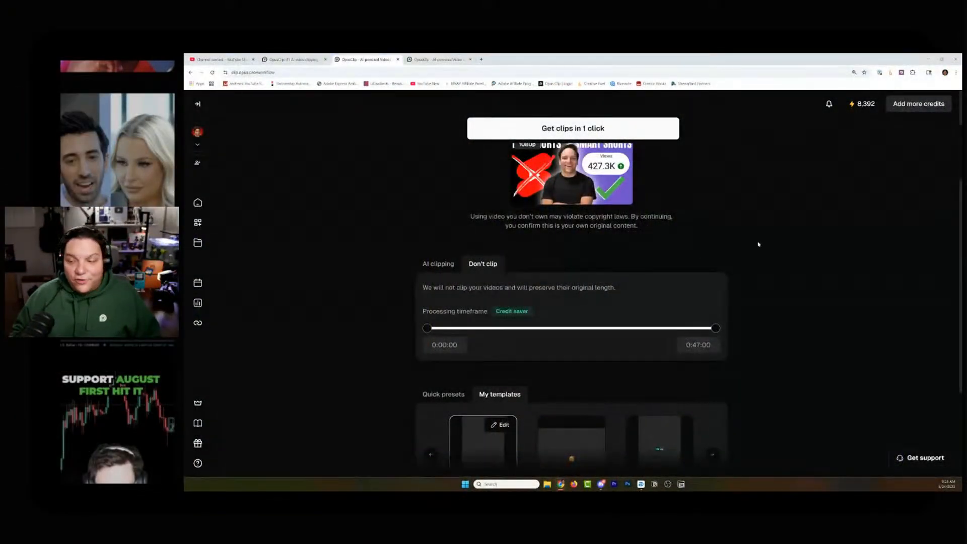
Step: Choose the 16:9 OC template from the saved templates for the unclipped livestream
scroll(569, 241, up, 3)
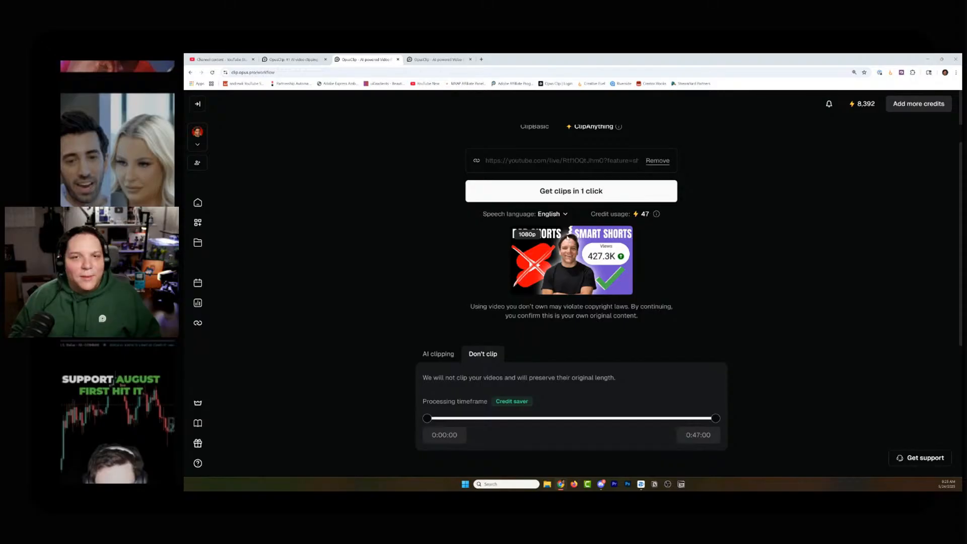
scroll(568, 237, down, 3)
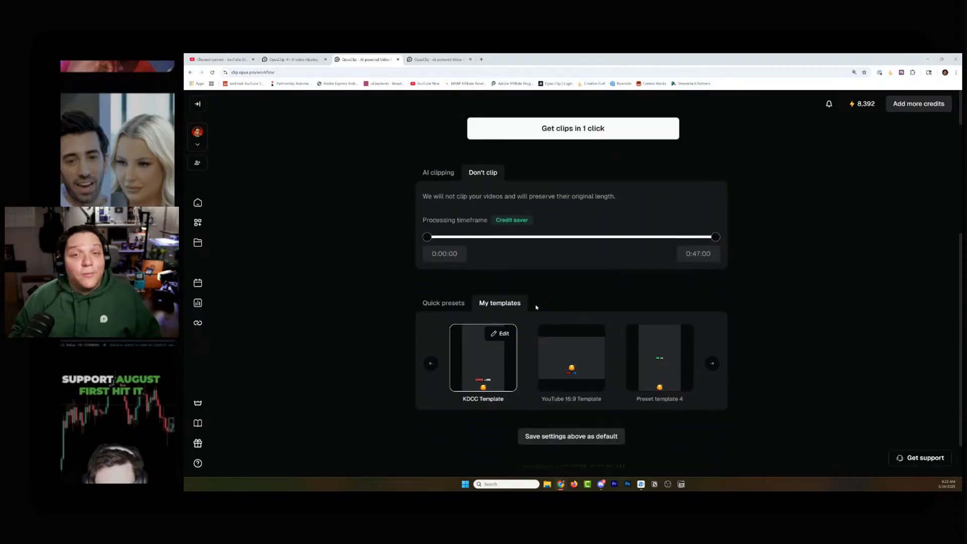
click(427, 364)
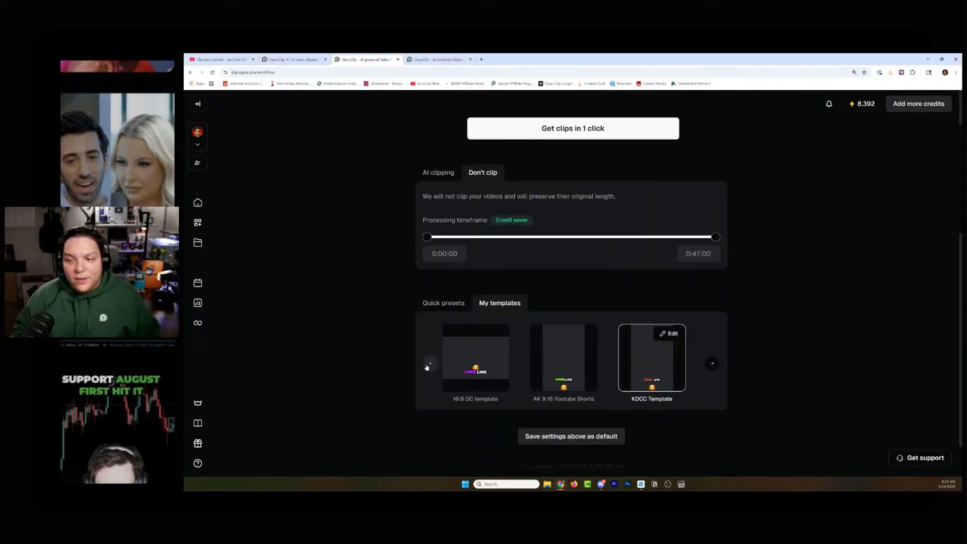
click(428, 364)
mouse_move(583, 374)
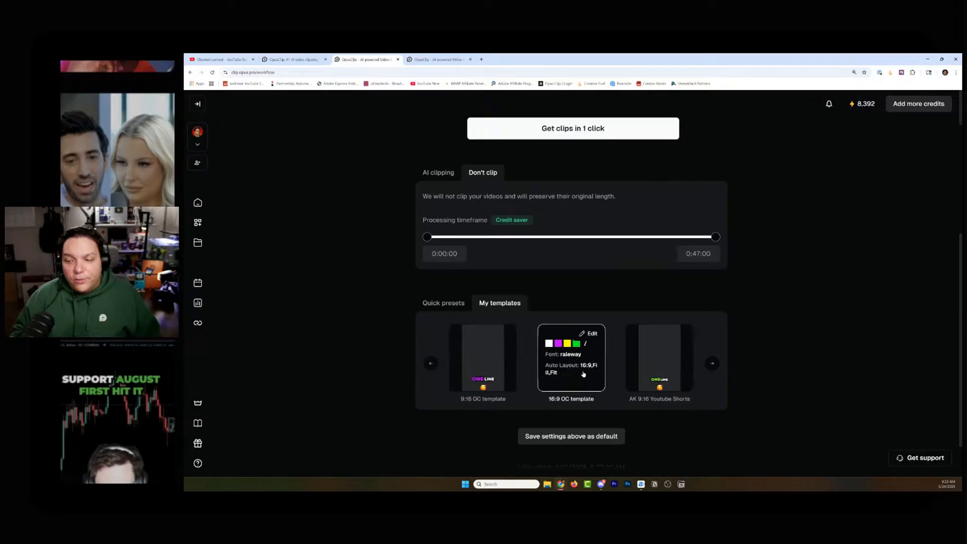
scroll(583, 374, up, 3)
scroll(624, 262, down, 2)
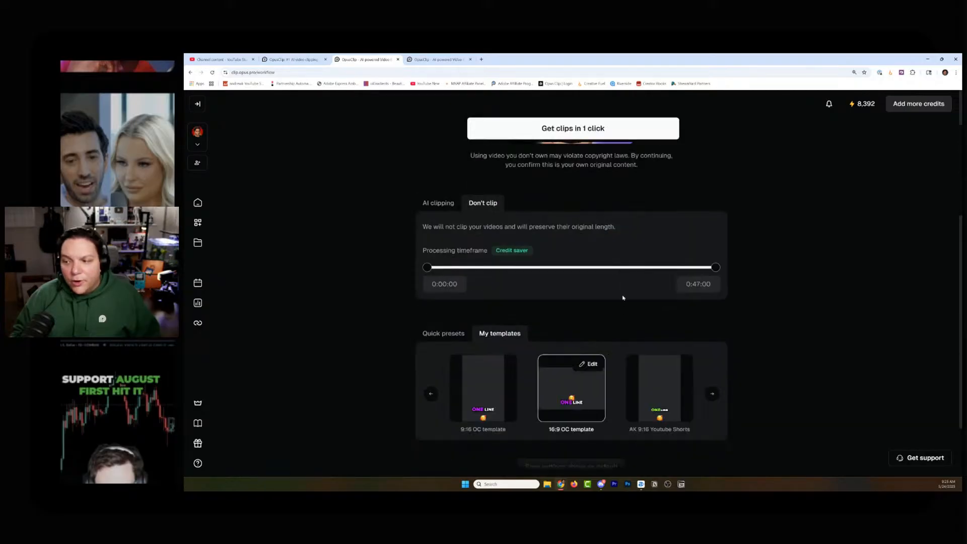
Step: Check the credit usage help article for the credits included with the Pro and Starter plans and the expiry rules
scroll(624, 298, up, 2)
mouse_move(656, 245)
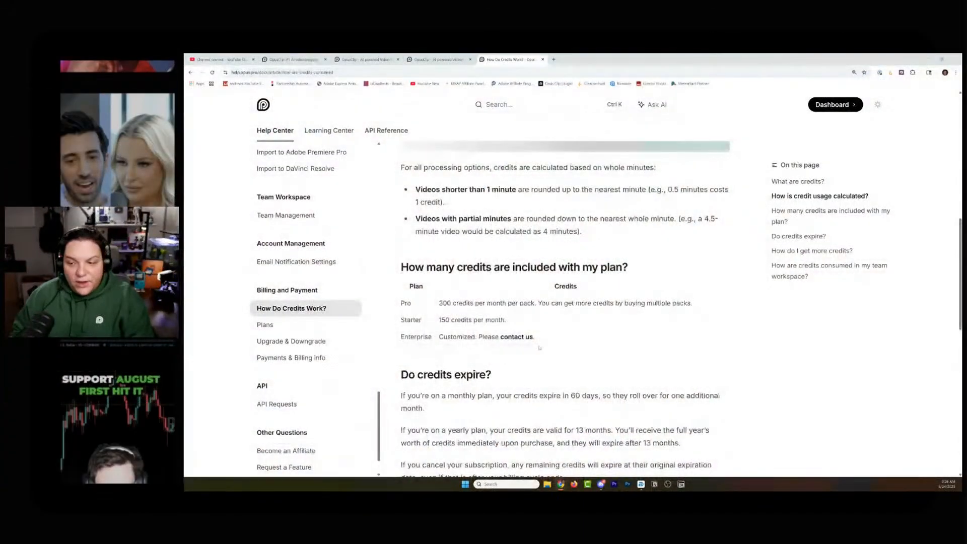
scroll(554, 253, down, 2)
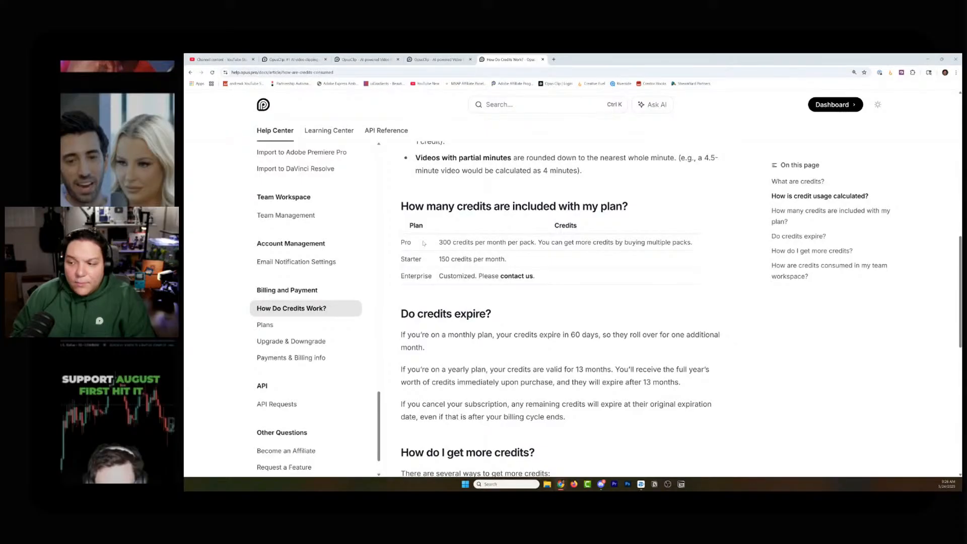
drag(401, 244, 442, 259)
click(564, 273)
click(568, 262)
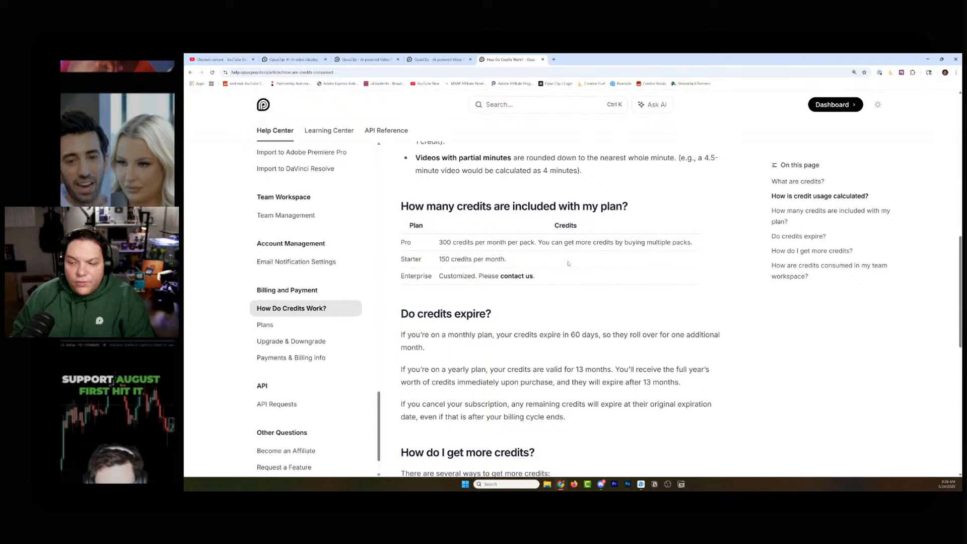
scroll(568, 263, up, 1)
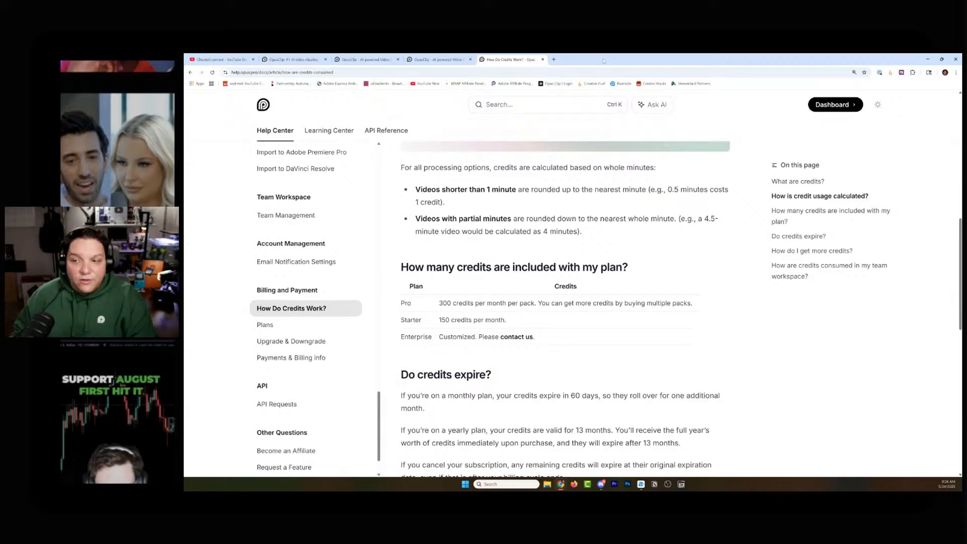
Step: Return to the unclipped livestream's setup page, recheck the settings, and submit the project for processing
click(436, 59)
click(370, 59)
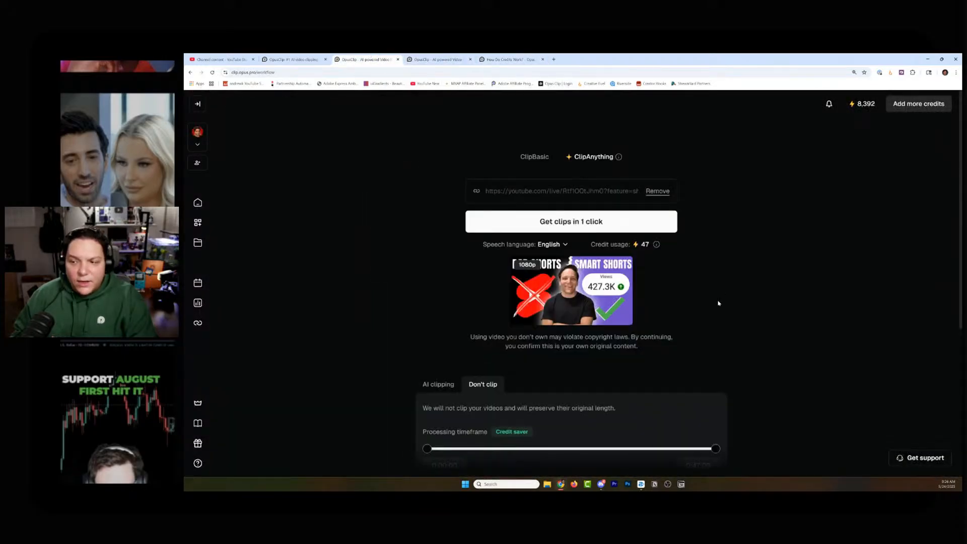
scroll(548, 391, down, 3)
scroll(553, 302, up, 3)
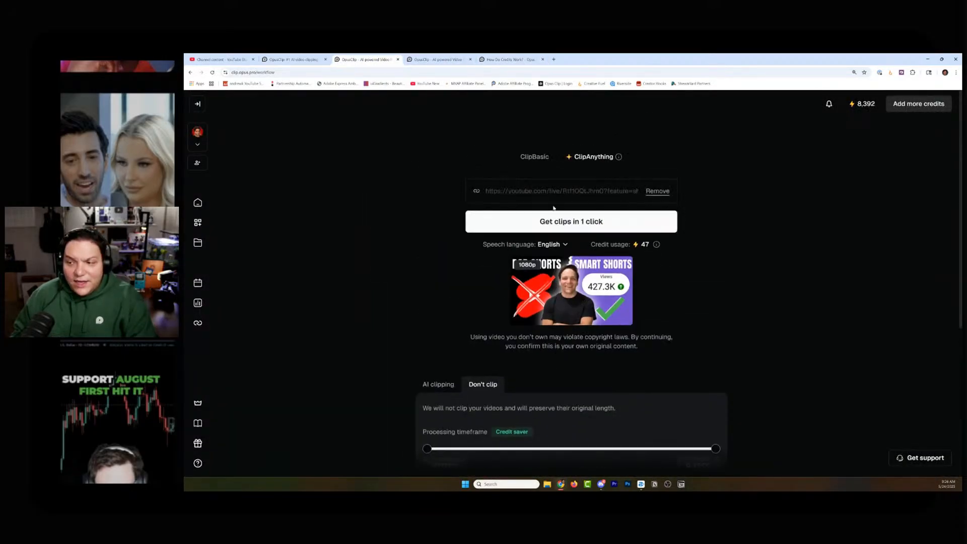
click(558, 226)
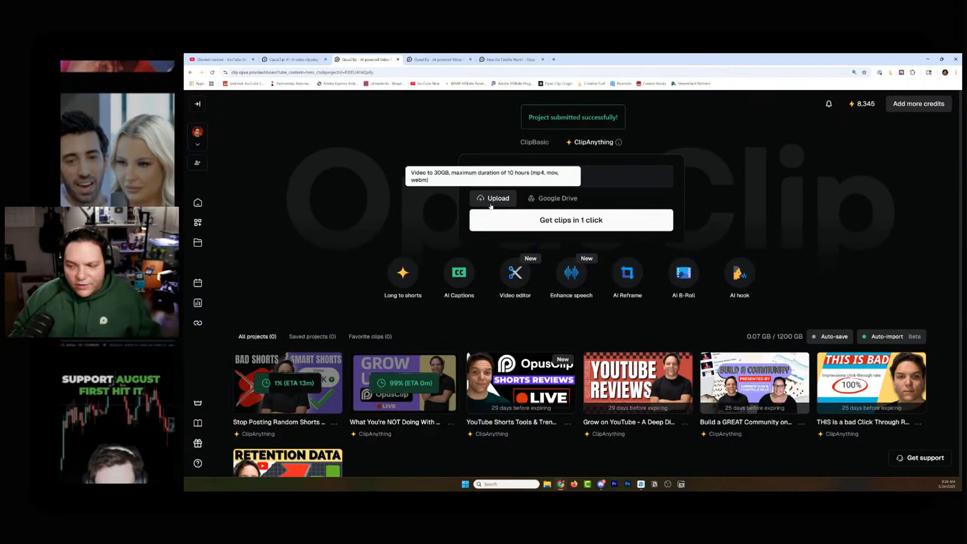
Step: Open the "YouTube Shorts Tools & Tren..." project and skim its generated vertical clips
click(519, 390)
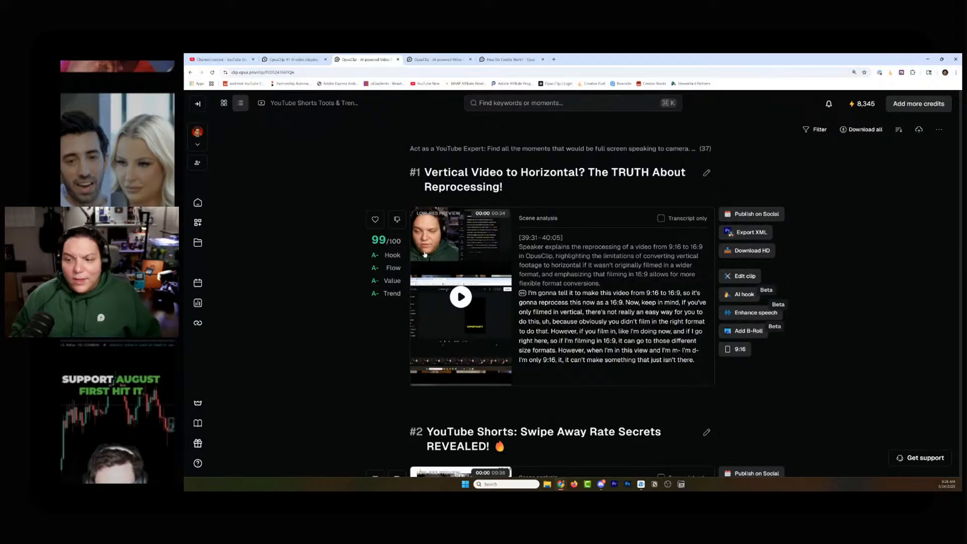
scroll(395, 247, down, 2)
scroll(385, 196, up, 2)
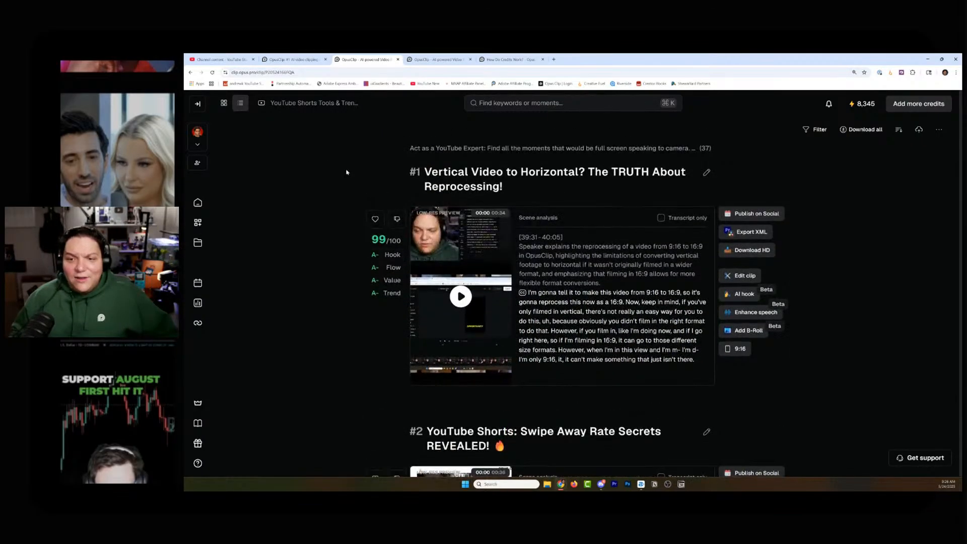
scroll(356, 183, down, 4)
scroll(356, 183, up, 4)
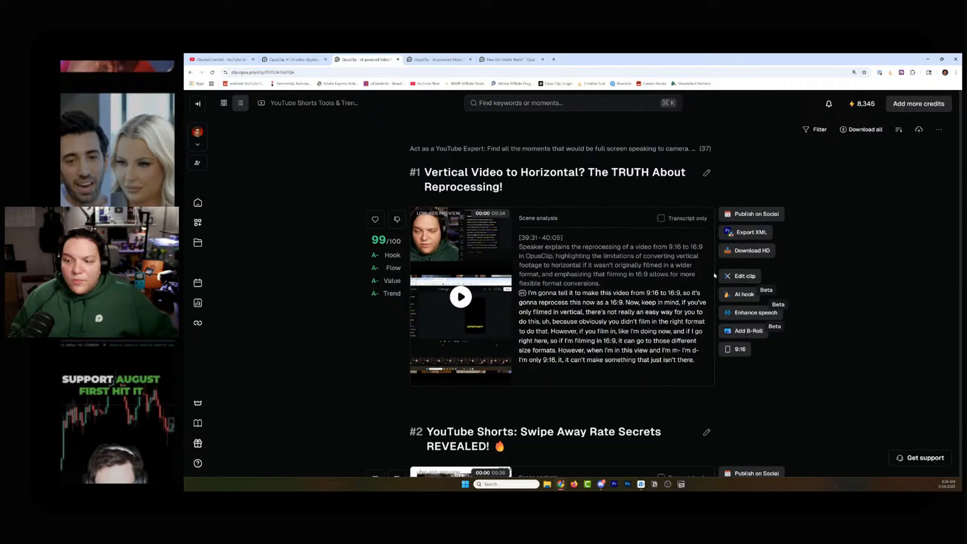
Step: Open clip #1, "Vertical Video to Horizontal?", for editing and move the playhead to 00:16.03 in its first Gameplay section
click(745, 277)
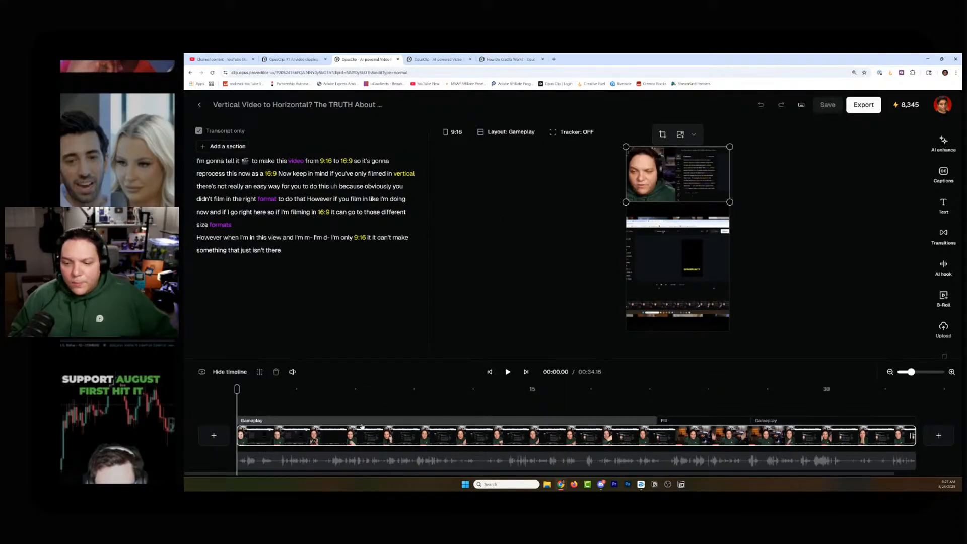
click(682, 422)
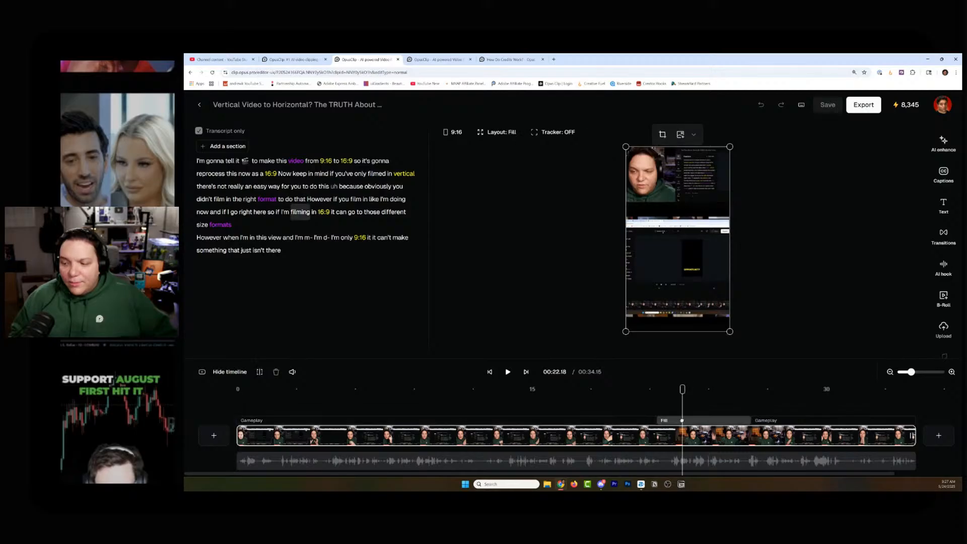
drag(683, 388, 553, 388)
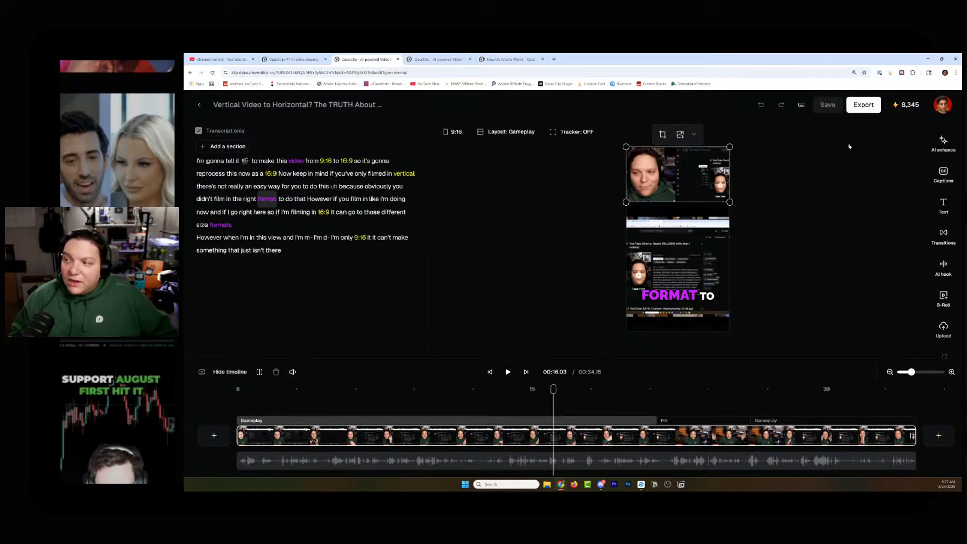
Step: Try the Fill layout on the clip's first section, and settle on the Fit layout
click(502, 133)
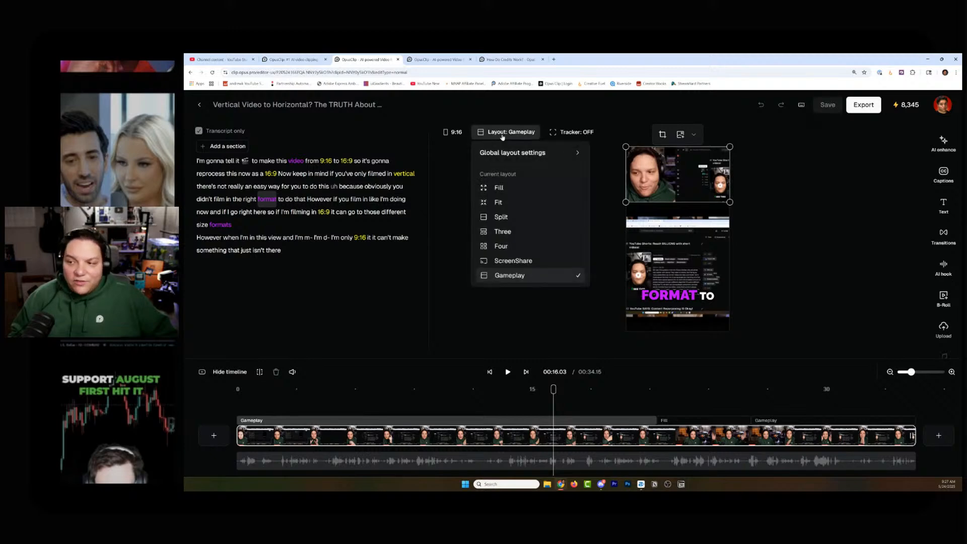
click(498, 188)
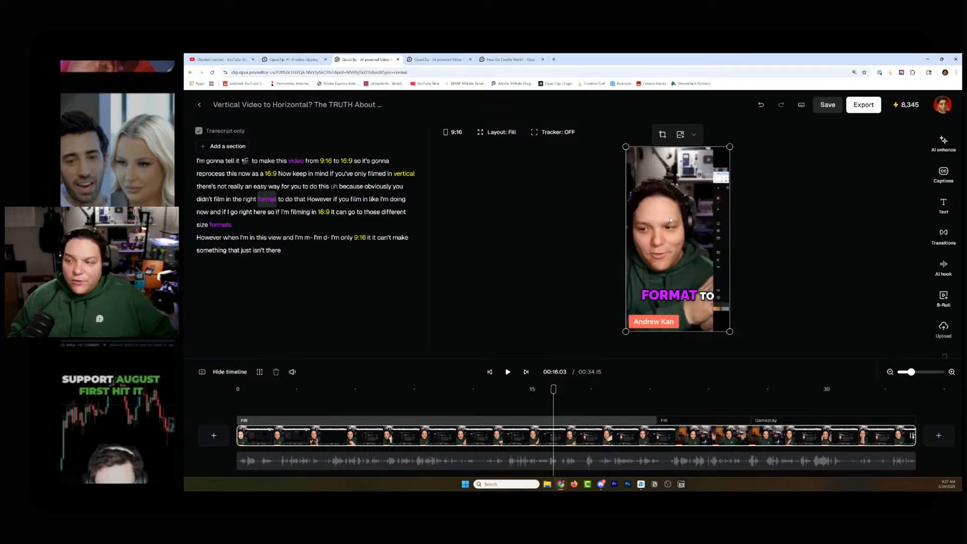
click(499, 132)
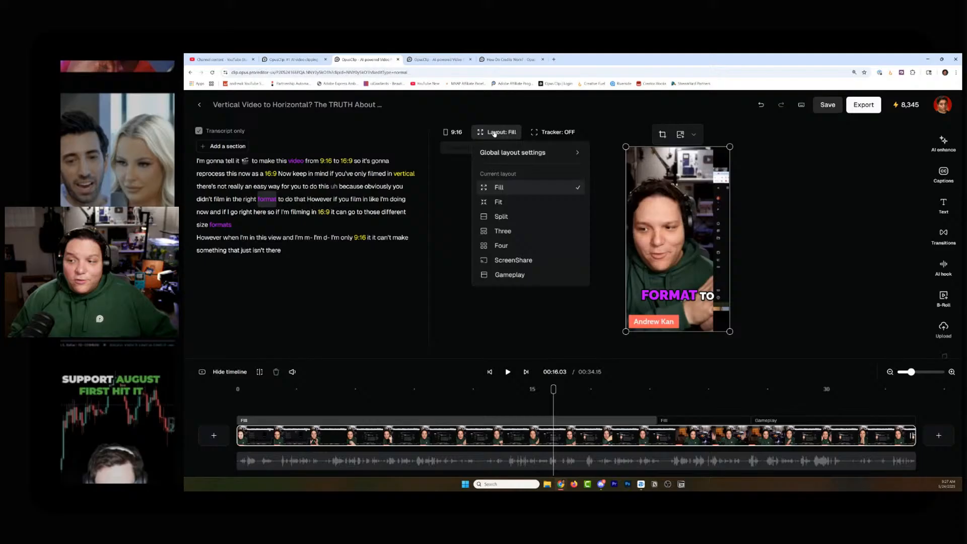
click(513, 203)
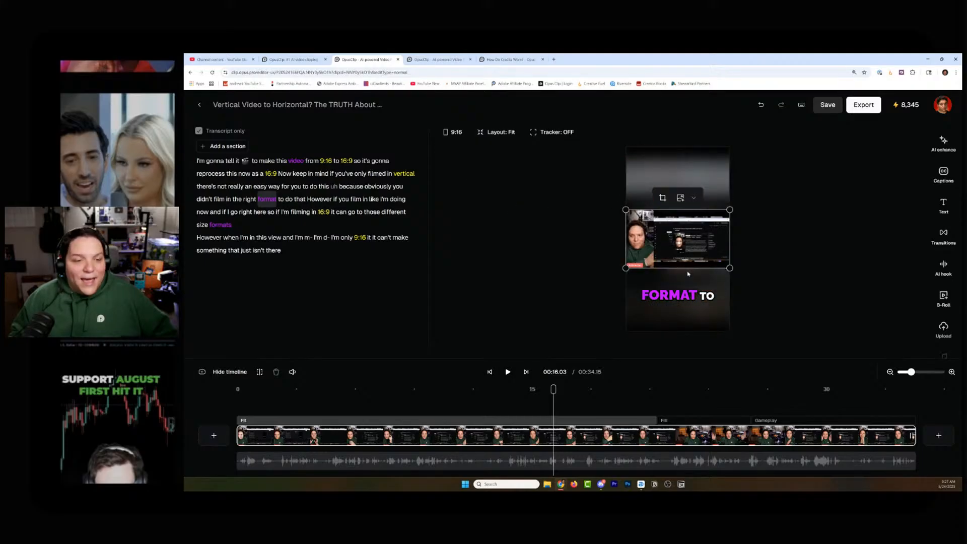
Step: Switch the clip's first section to the Split layout and crop the upper frame to show only the speaker's camera
click(514, 135)
click(515, 224)
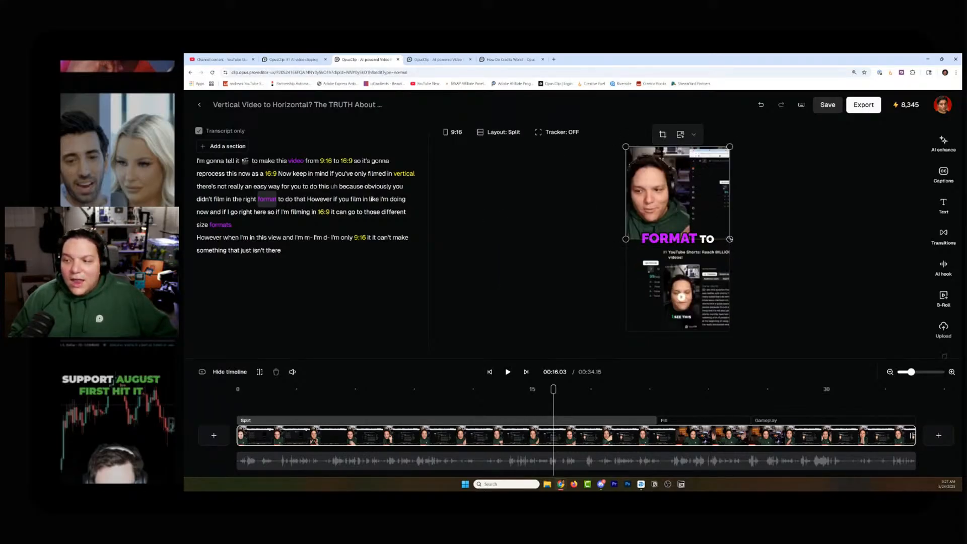
click(663, 134)
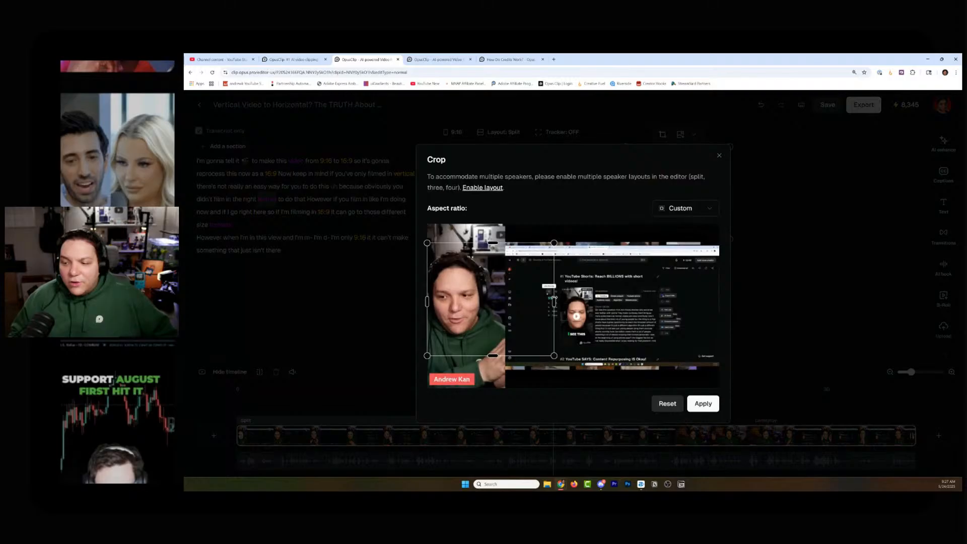
drag(554, 301, 503, 301)
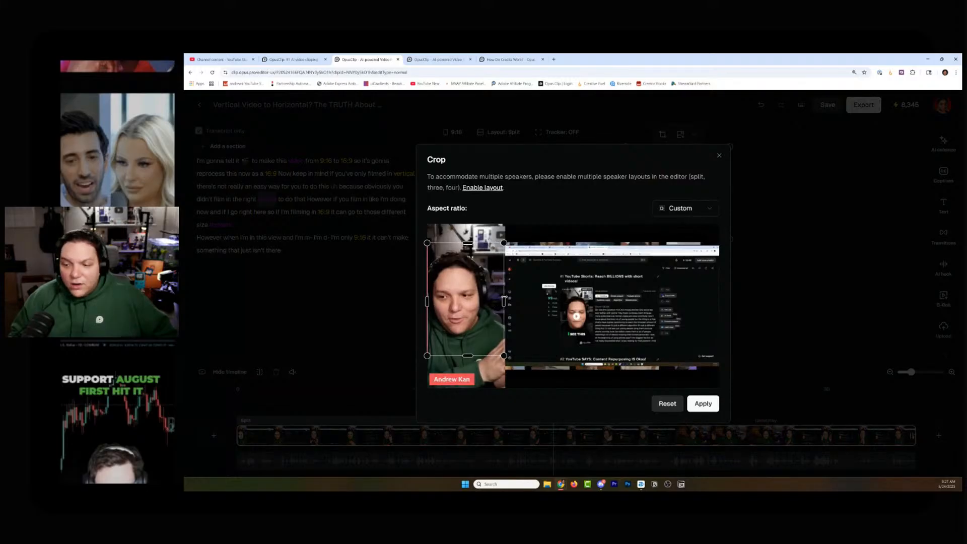
click(703, 403)
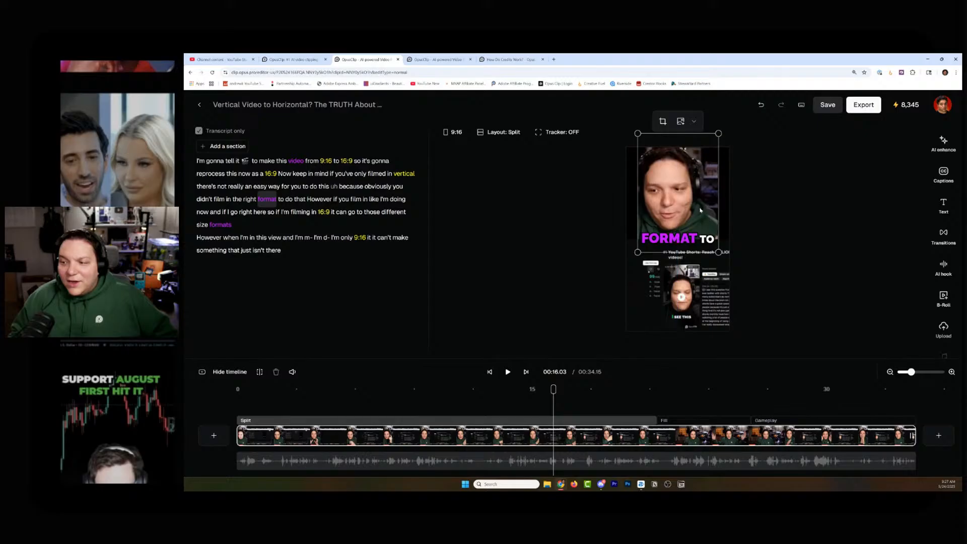
Step: Enlarge the cropped speaker frame to span the full canvas width and shift it upward to recenter the face
drag(637, 252, 619, 279)
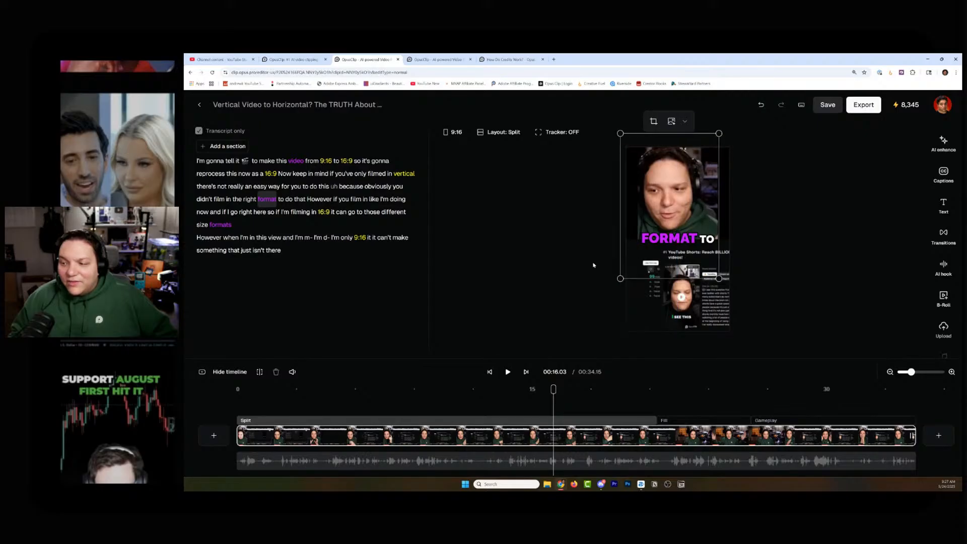
drag(721, 277, 729, 294)
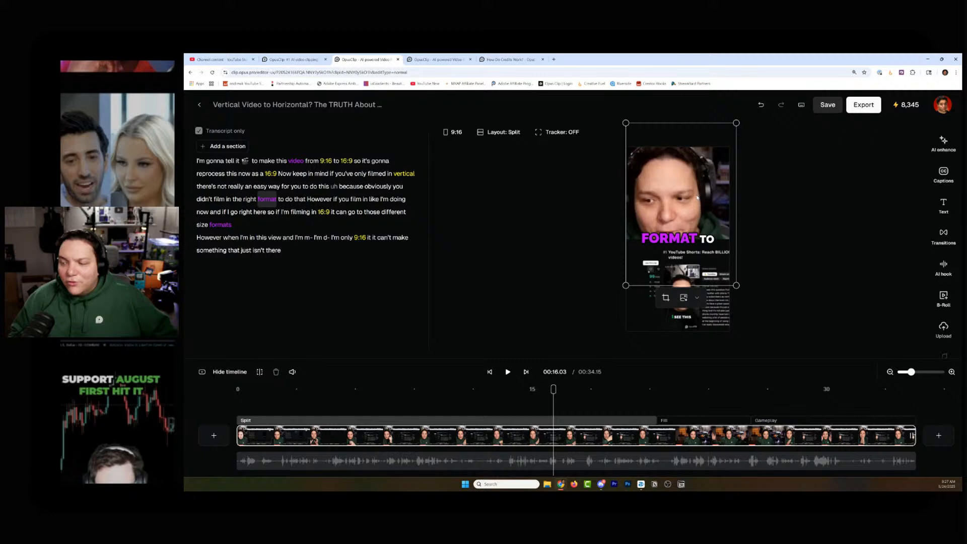
drag(698, 198, 699, 192)
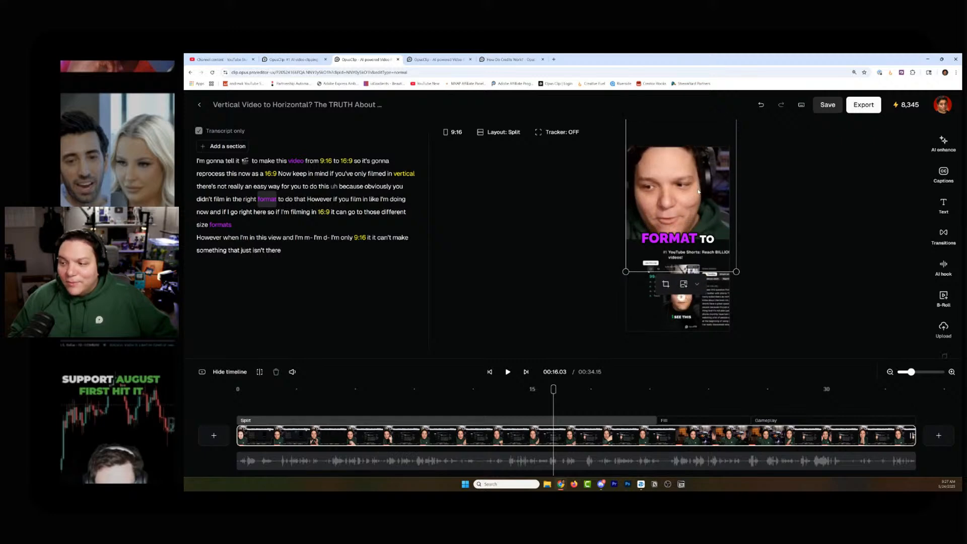
Step: Crop the lower frame with a custom ratio so it covers the full width of the shared screen
click(707, 313)
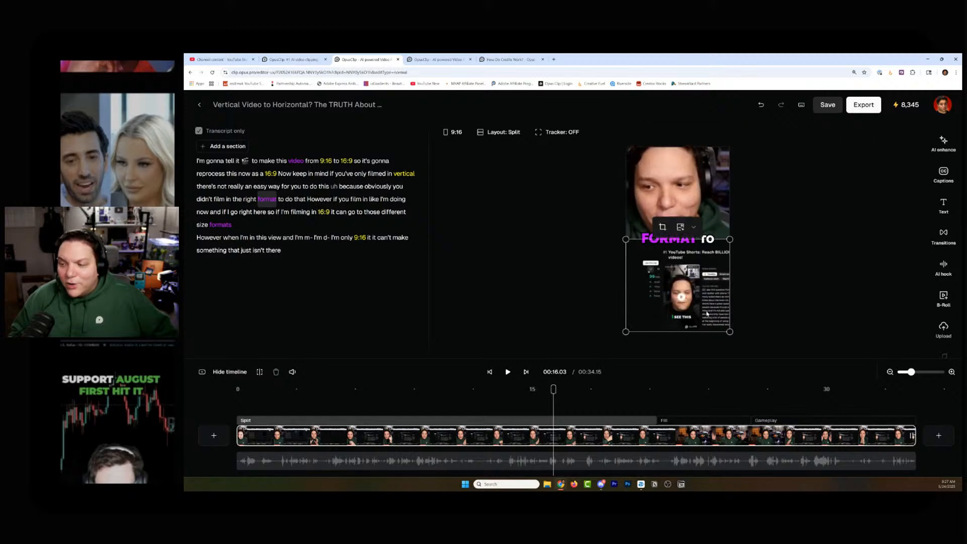
click(663, 228)
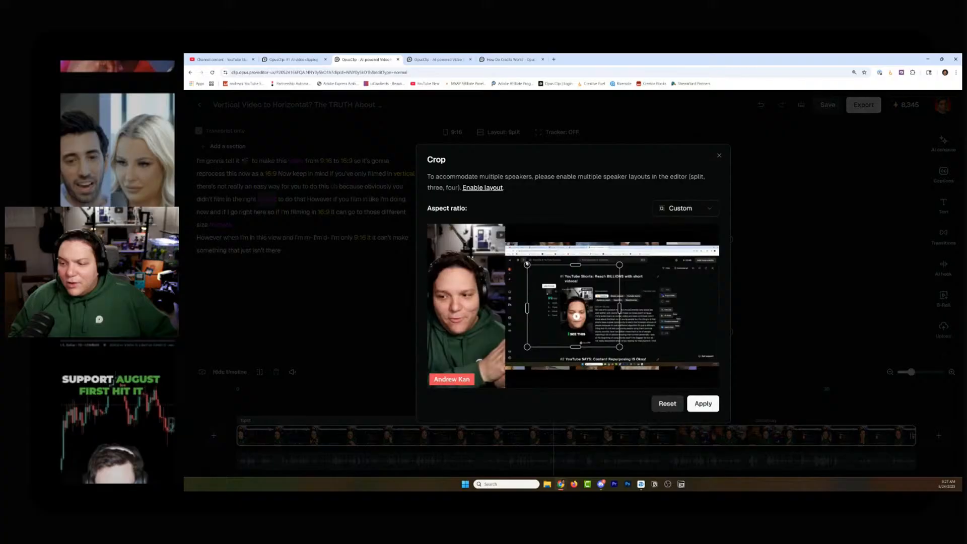
drag(526, 264, 506, 246)
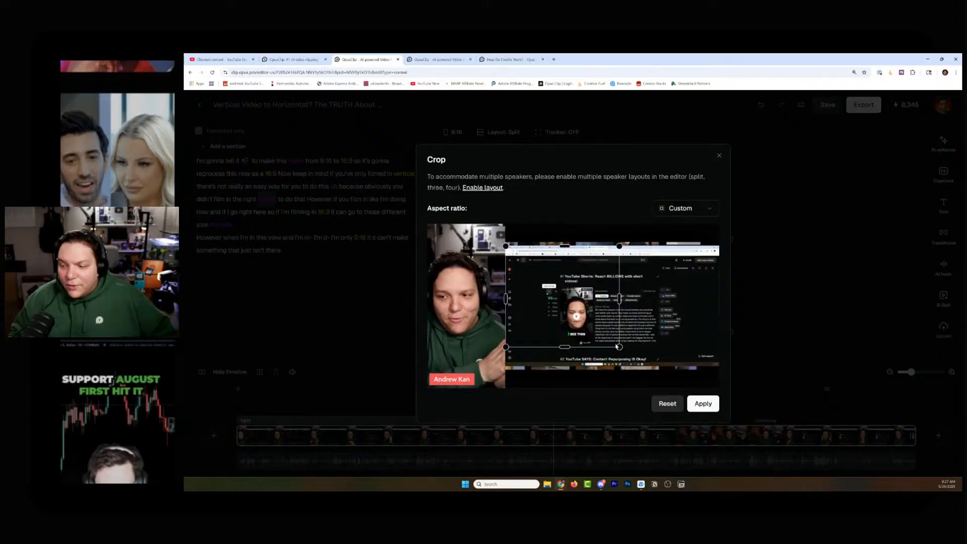
drag(618, 346, 643, 368)
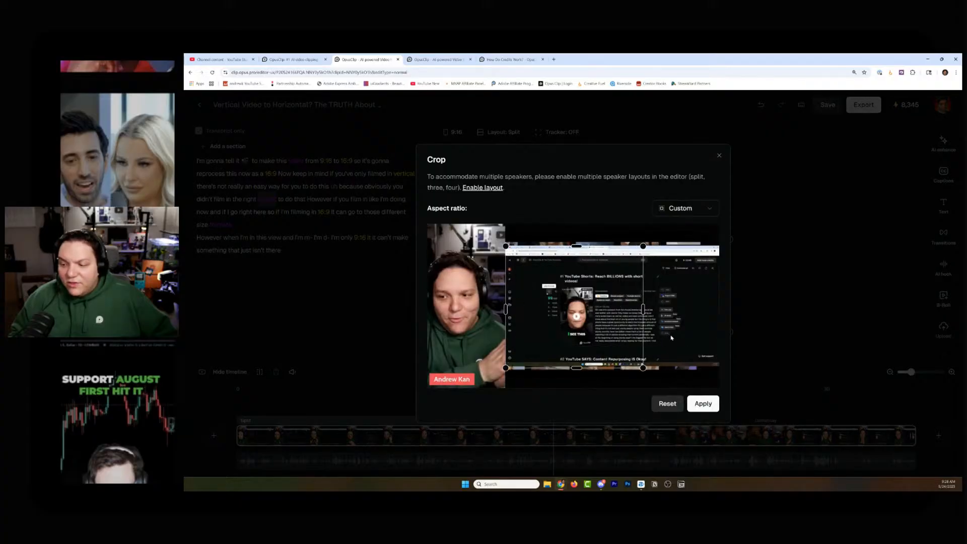
drag(671, 337, 721, 315)
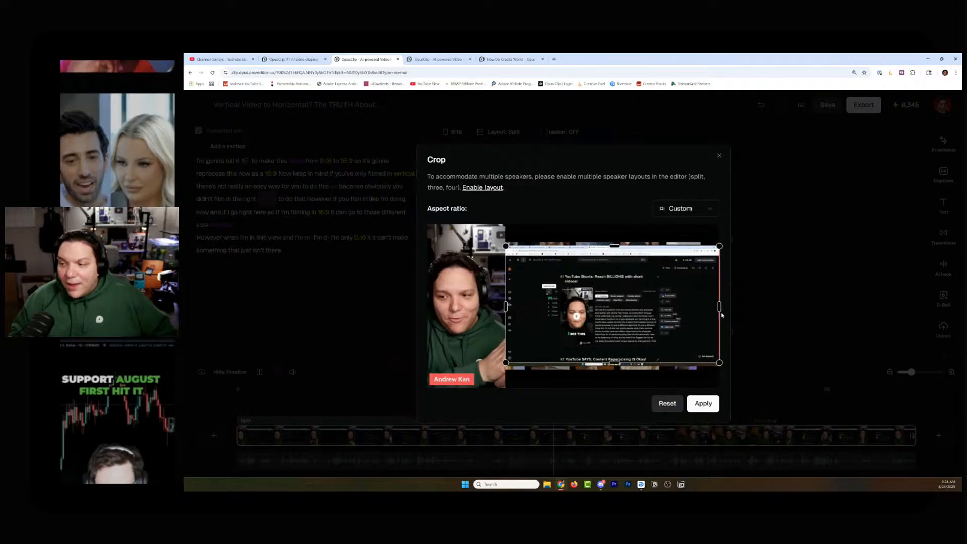
click(704, 402)
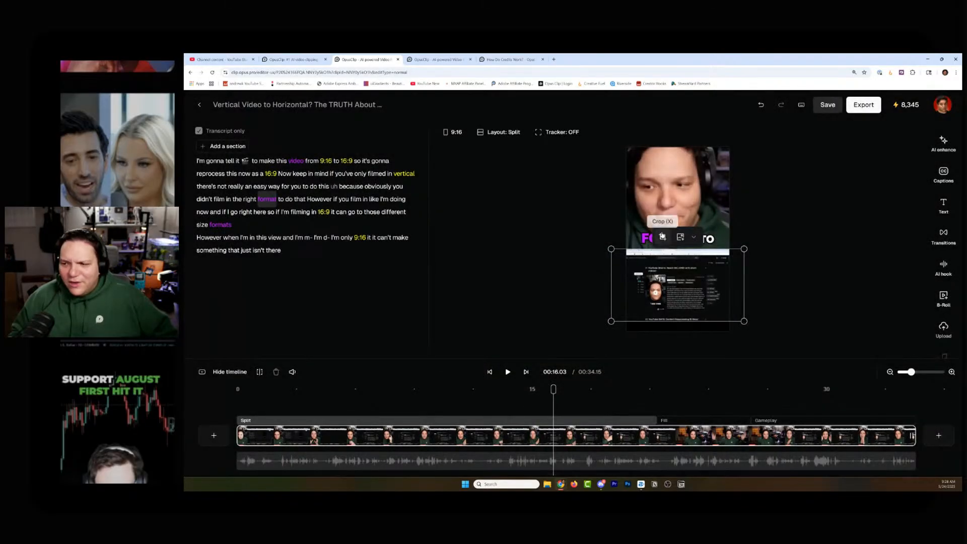
Step: Review the crop aspect ratio options for the speaker frame, and leave its crop settings
click(630, 217)
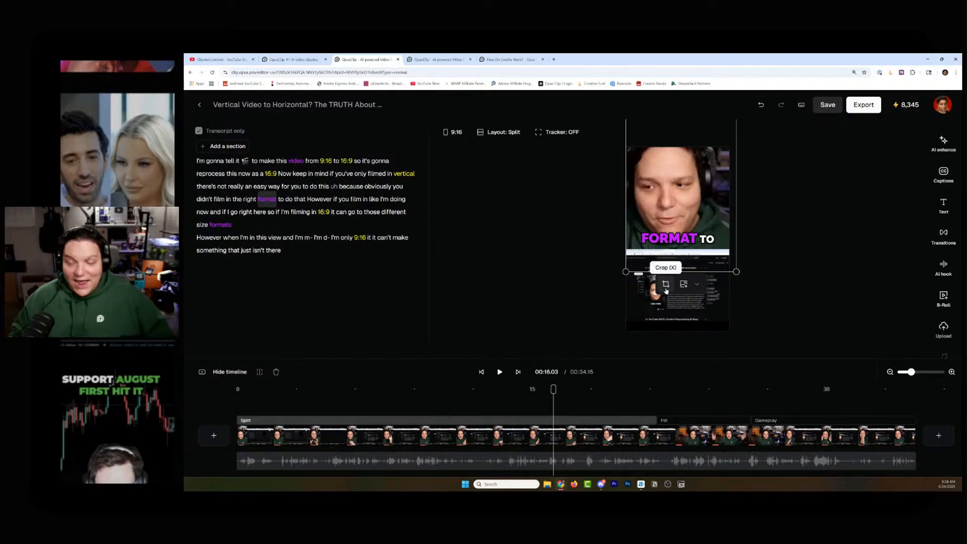
click(666, 285)
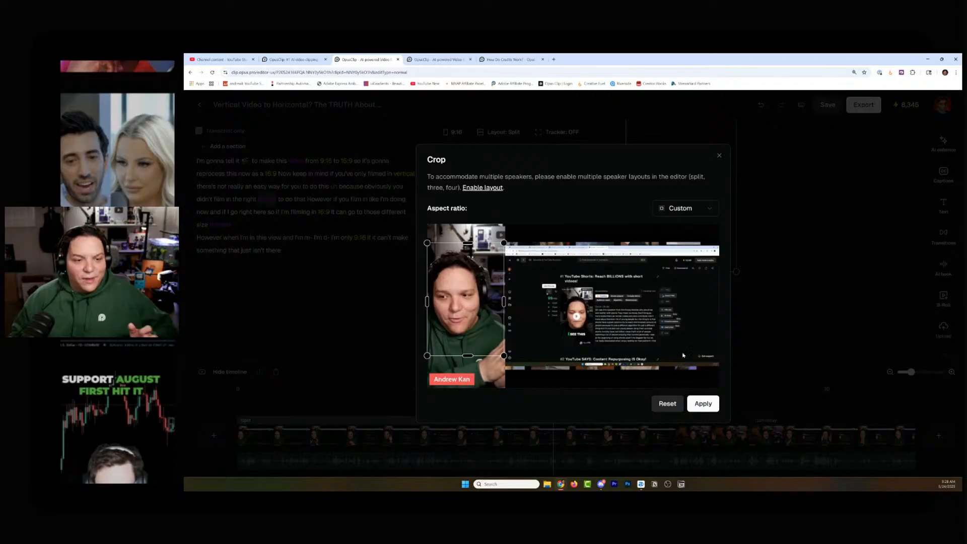
click(684, 213)
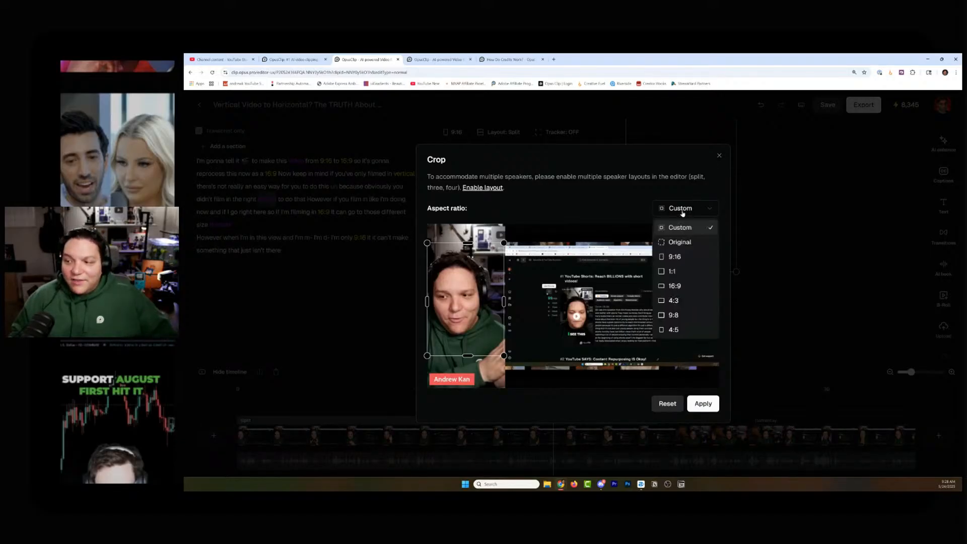
click(720, 157)
Step: Recrop the lower frame at 16:9 around the shared screen, and nudge it down to the canvas's lower edge
click(664, 304)
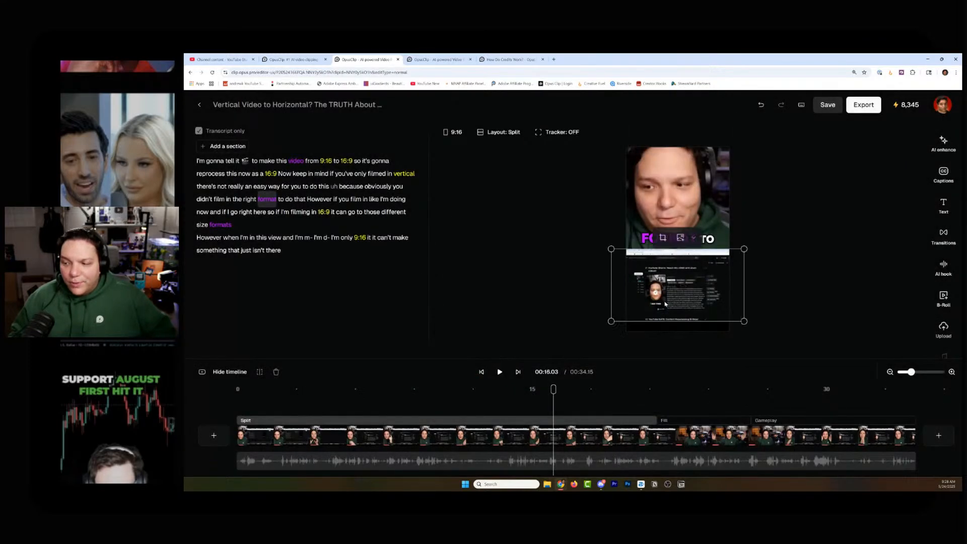
click(663, 238)
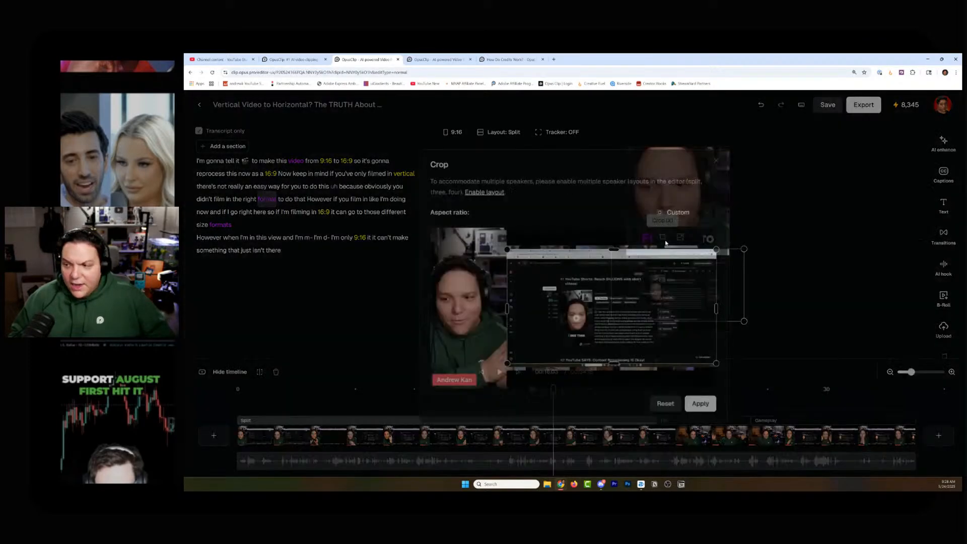
click(677, 212)
click(674, 285)
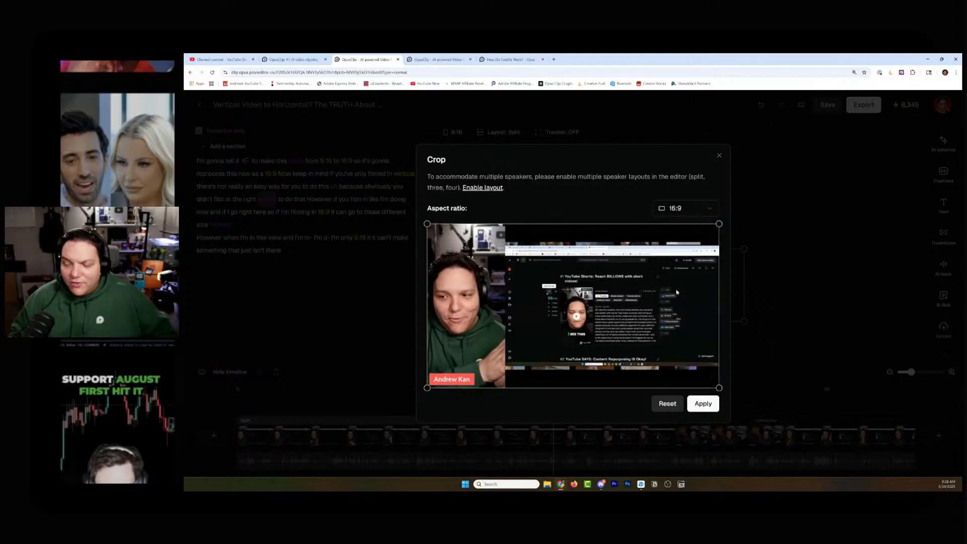
drag(428, 224, 506, 268)
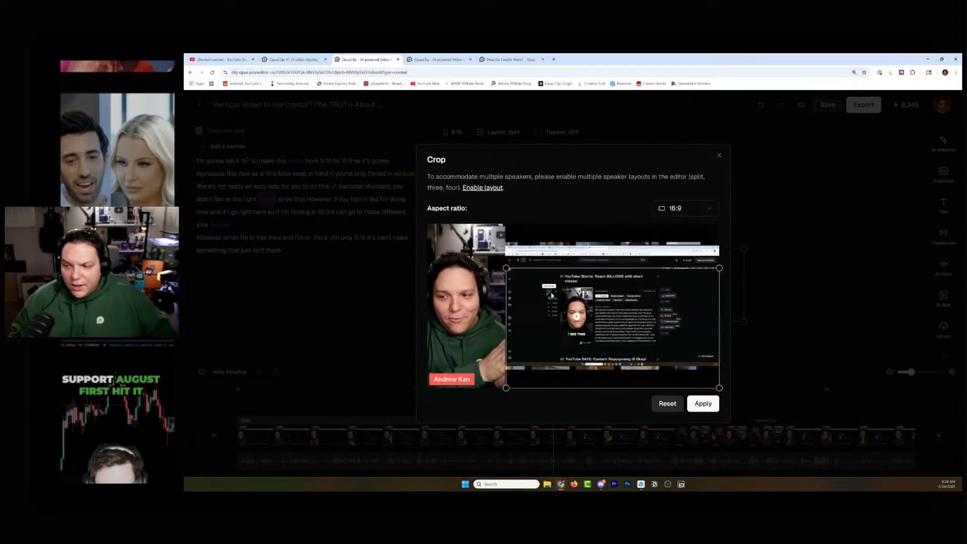
drag(579, 329, 578, 305)
drag(504, 244, 517, 251)
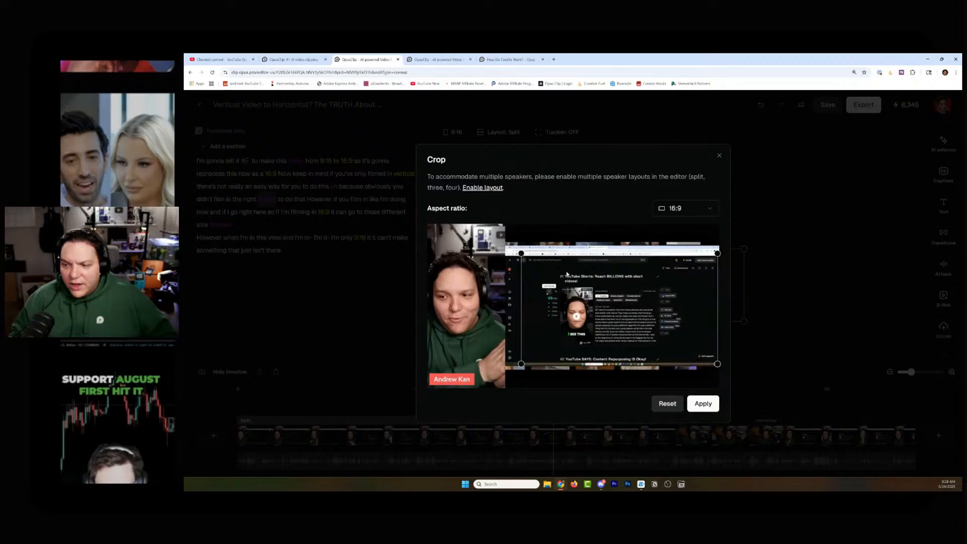
drag(566, 273, 563, 277)
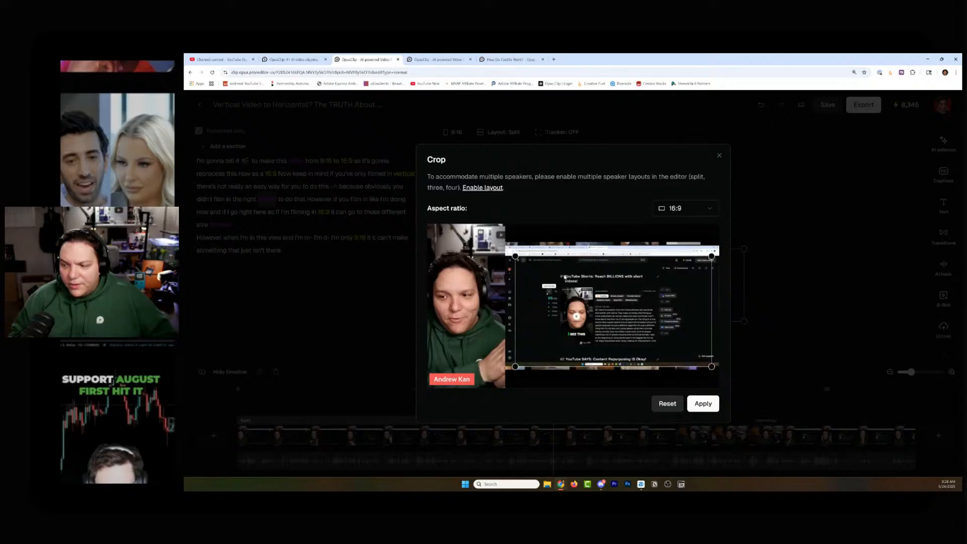
click(703, 403)
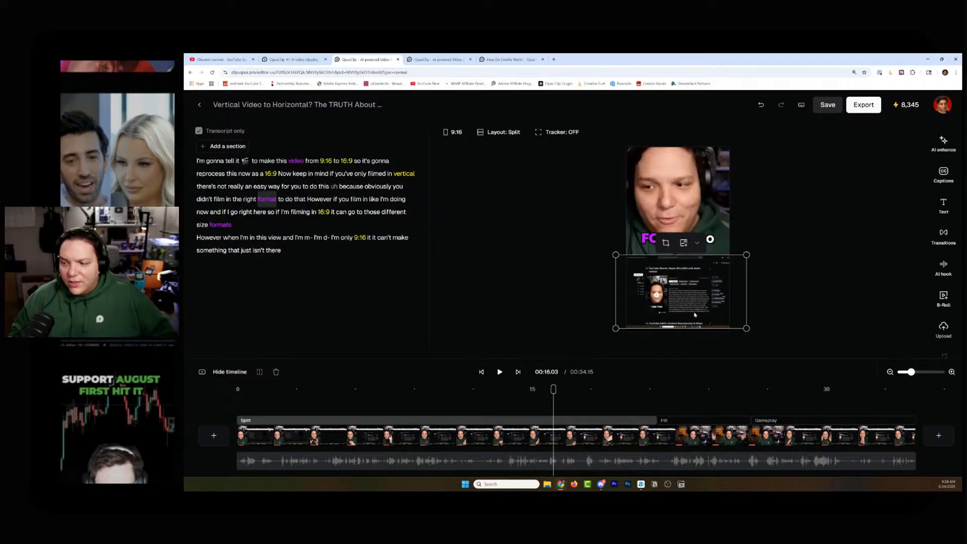
drag(694, 315, 695, 317)
Step: Recrop the upper frame at 1:1 around the speaker's face and shoulders
click(686, 253)
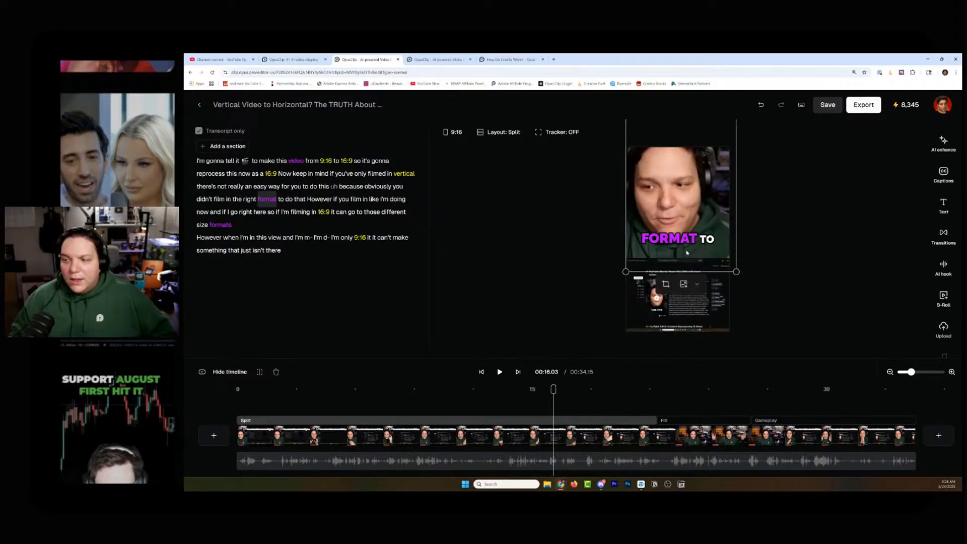
click(665, 284)
click(674, 213)
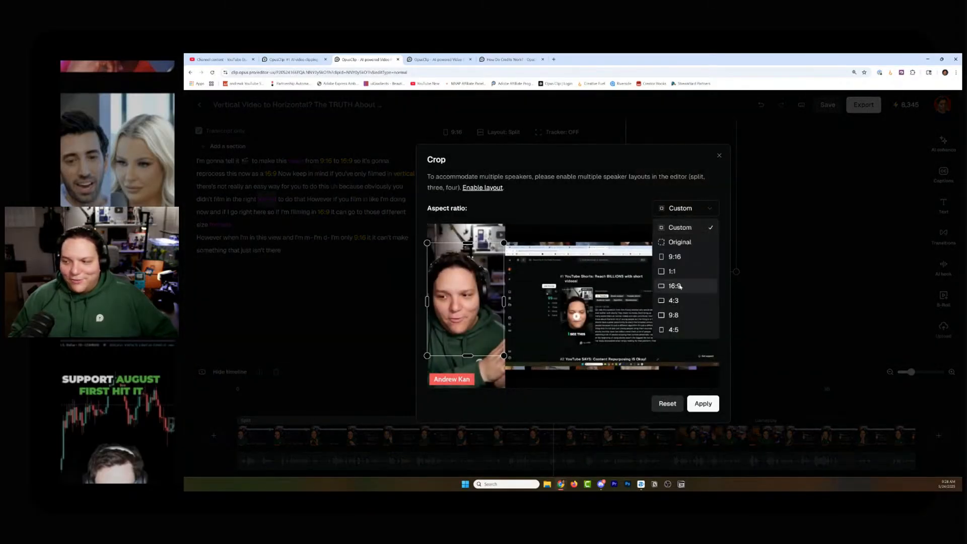
click(680, 269)
drag(563, 314, 516, 313)
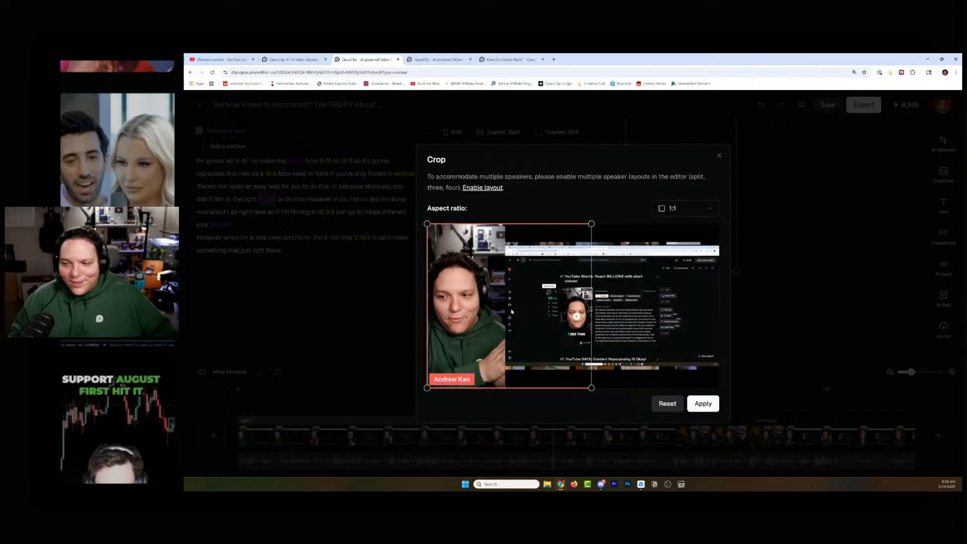
drag(592, 223, 484, 290)
drag(488, 358, 478, 298)
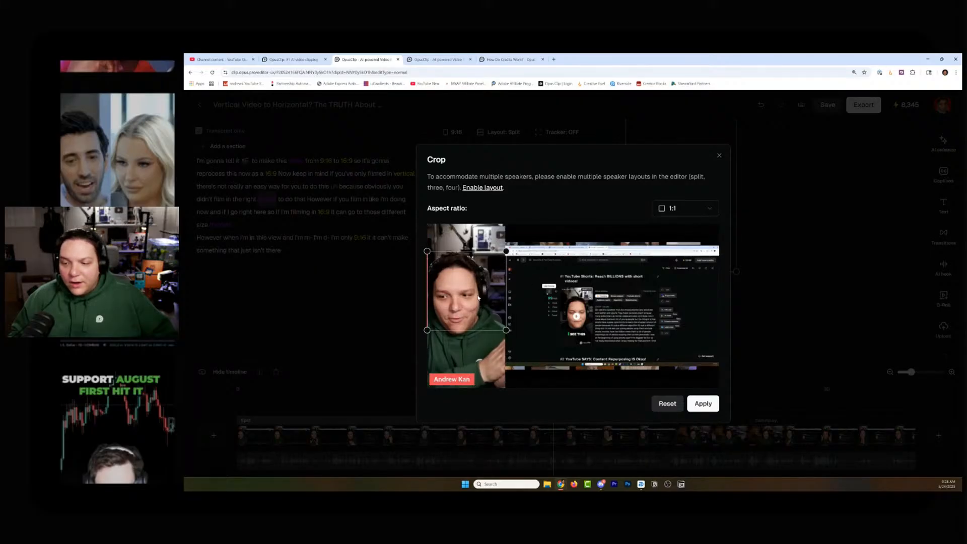
drag(511, 326, 514, 331)
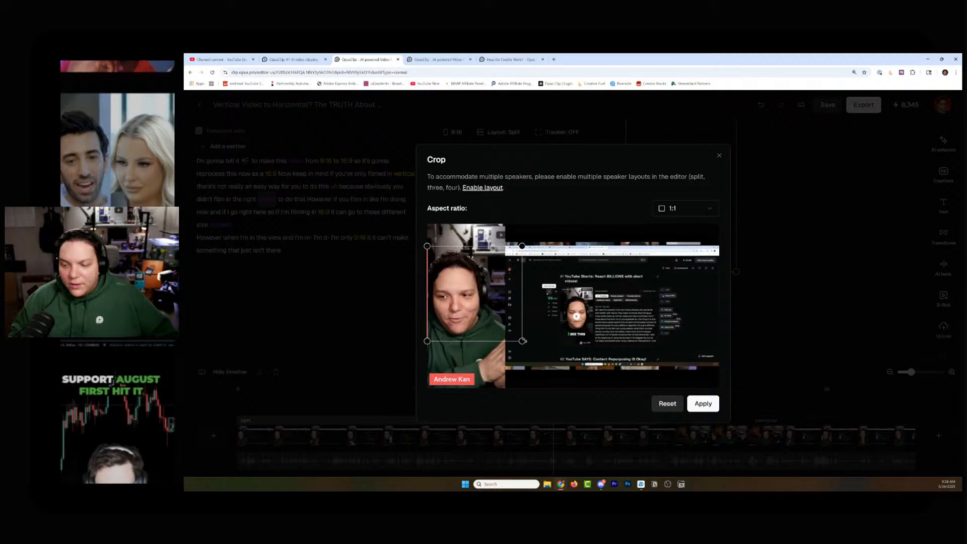
click(702, 404)
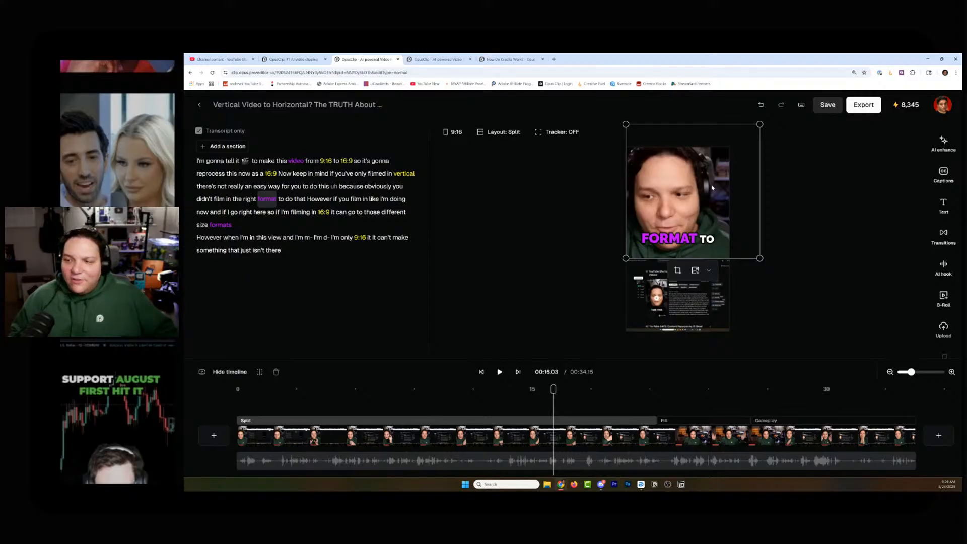
Step: Move the playhead to 00:12.02 and switch the clip's first section to the ScreenShare layout
drag(553, 391, 474, 392)
click(492, 133)
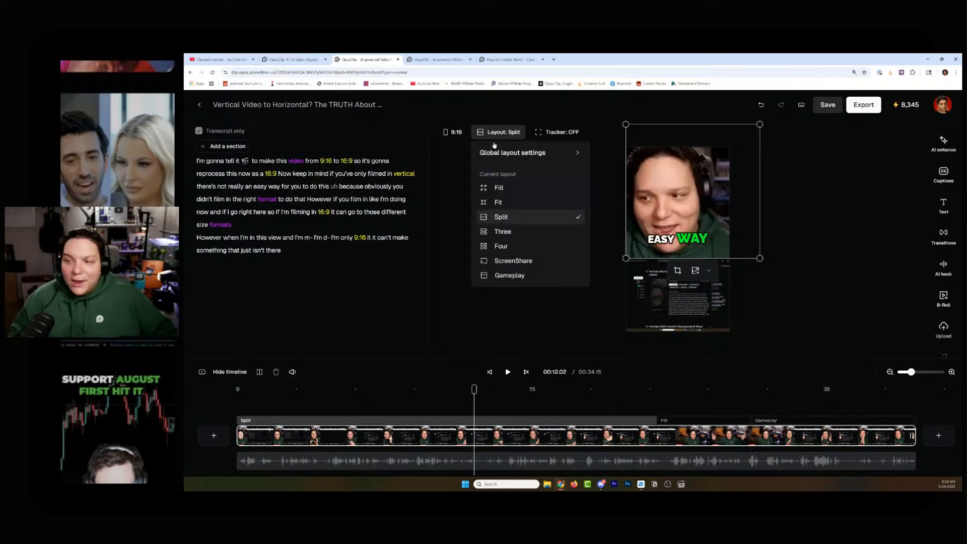
click(513, 261)
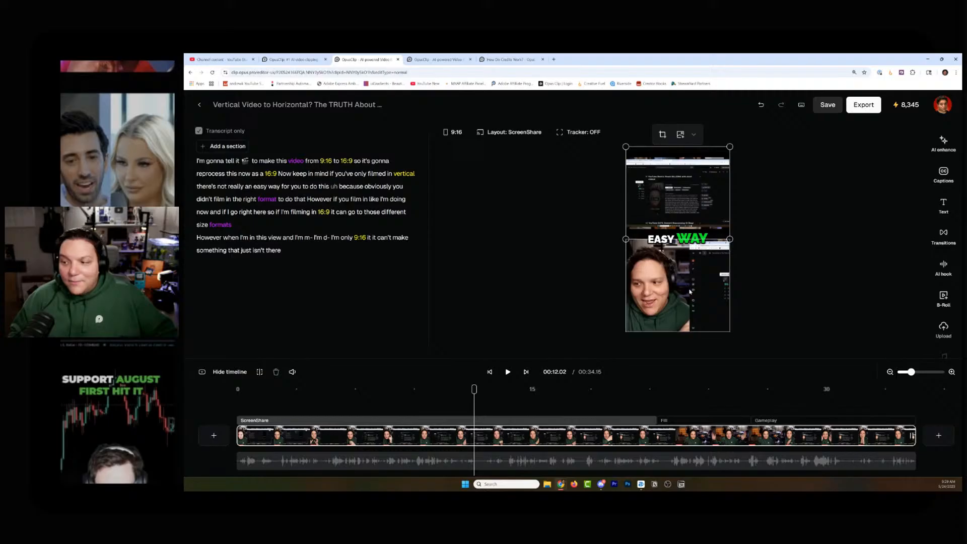
Step: Try shifting the shared-screen and speaker frames on the canvas in the clip's first section
click(691, 286)
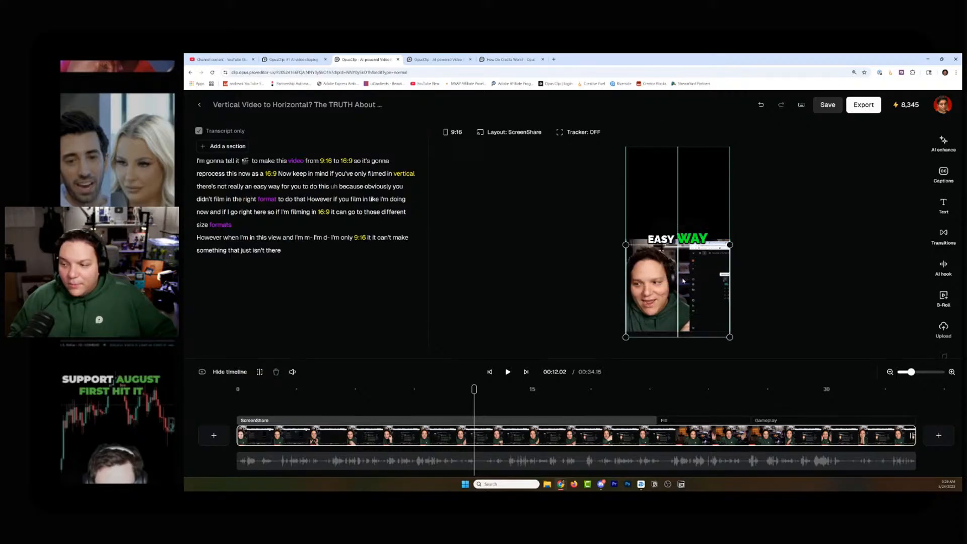
drag(691, 285, 689, 310)
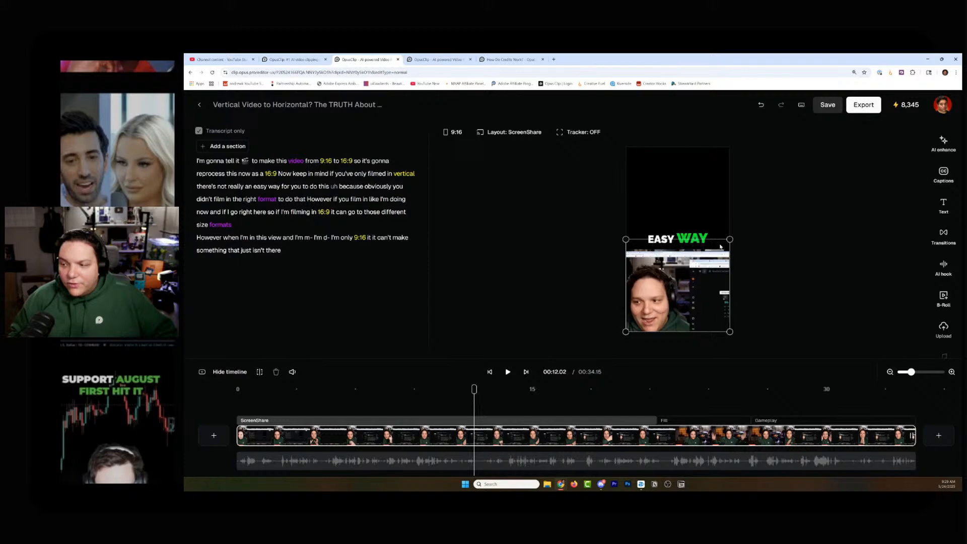
click(720, 197)
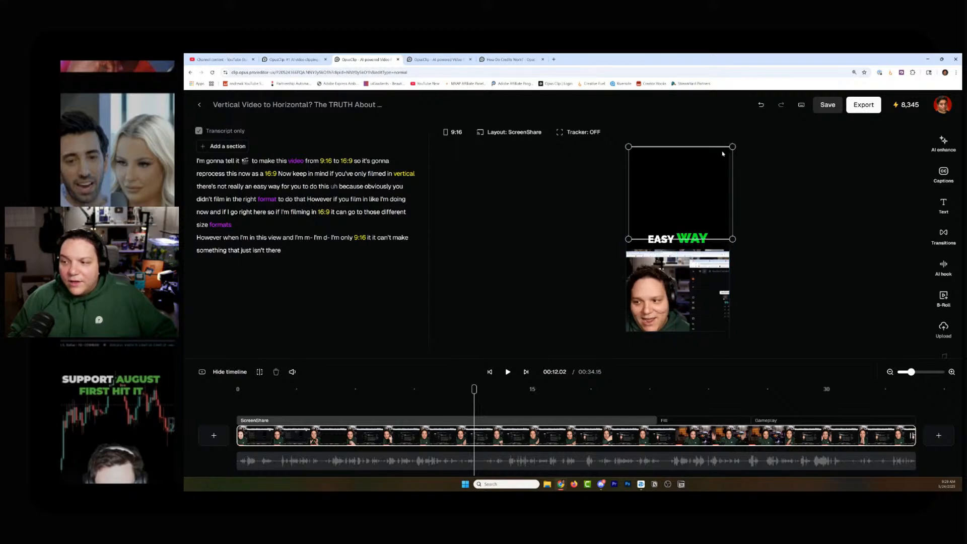
click(709, 295)
drag(709, 294, 708, 283)
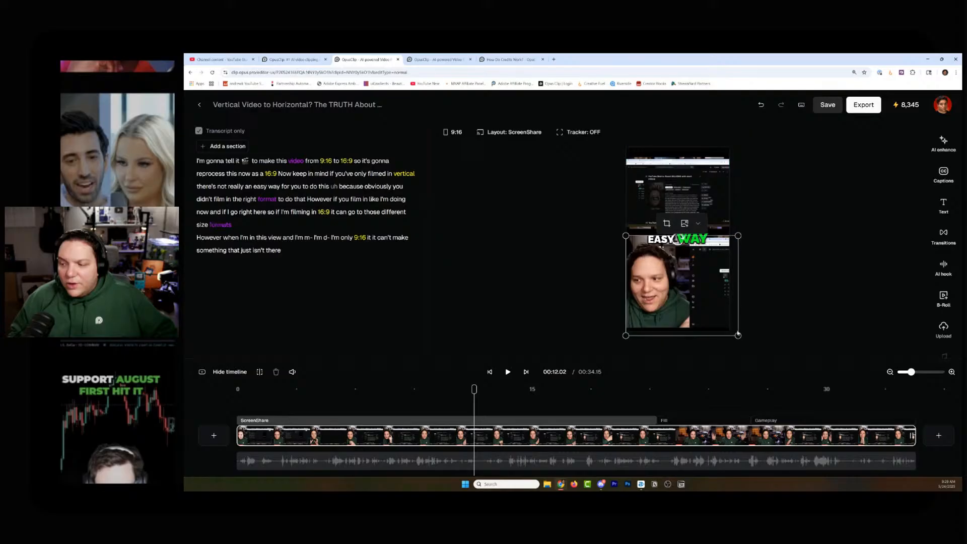
Step: Crop the lower frame at a custom ratio to the speaker's camera area only, and enlarge it to nearly the canvas width
click(662, 223)
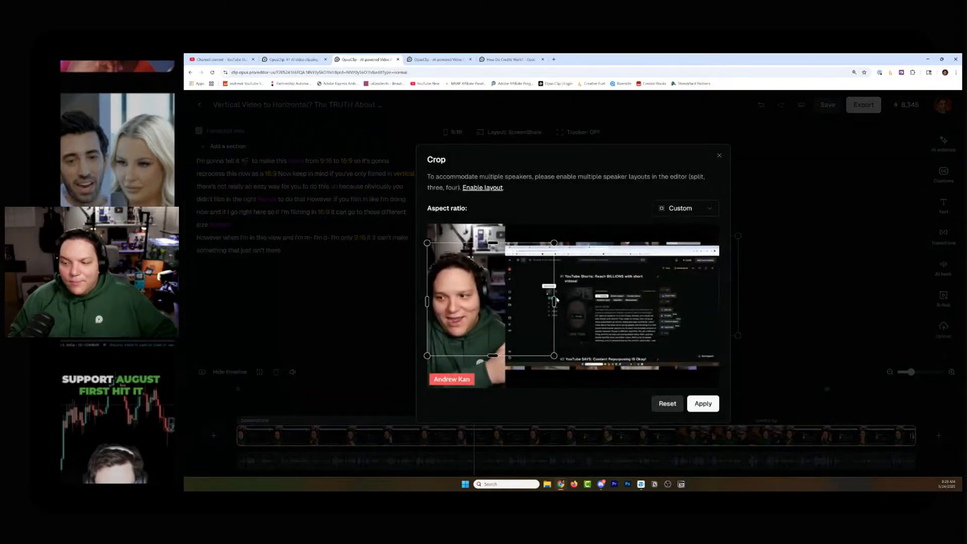
drag(555, 300, 506, 300)
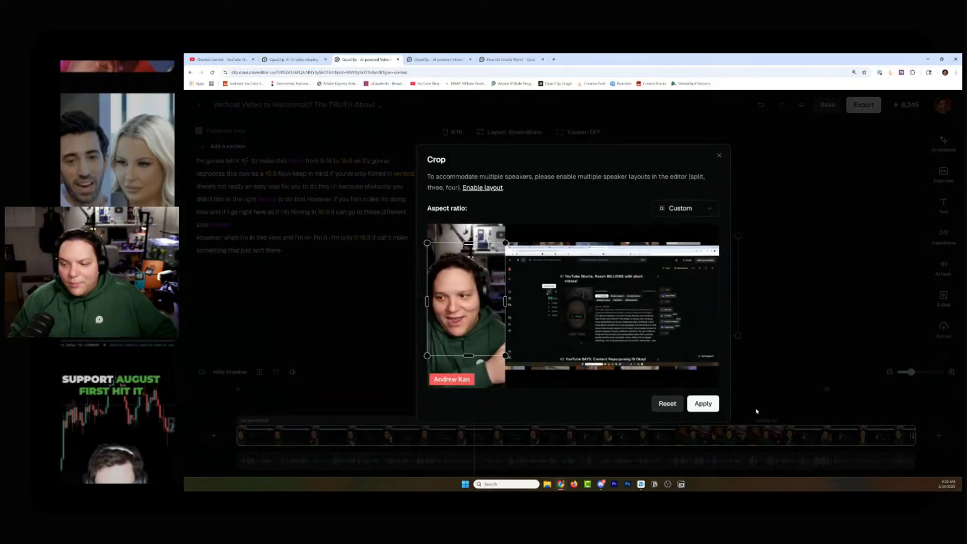
click(703, 403)
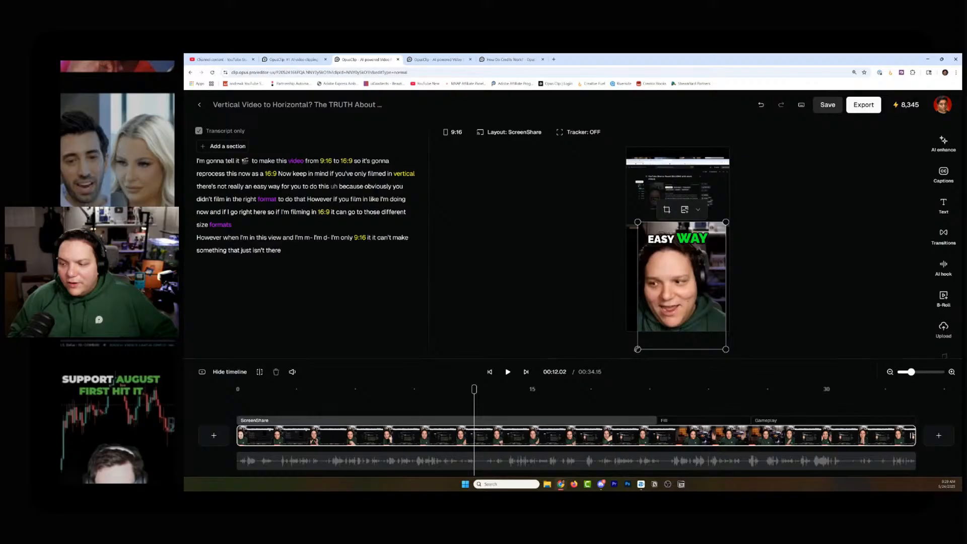
drag(638, 349, 625, 353)
drag(695, 299, 694, 290)
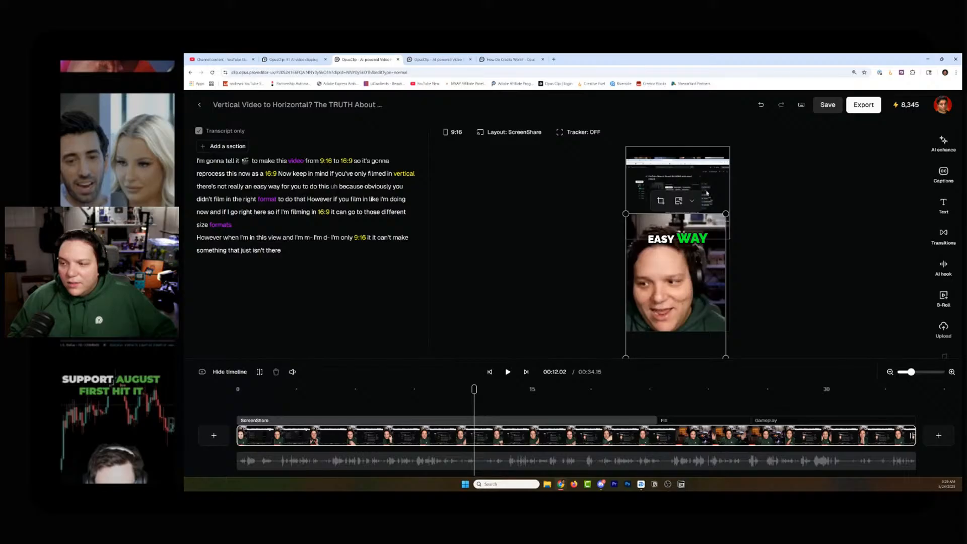
Step: Rearrange the ScreenShare frames so the speaker fills the canvas's upper part and the shared screen sits directly below
drag(704, 241, 704, 217)
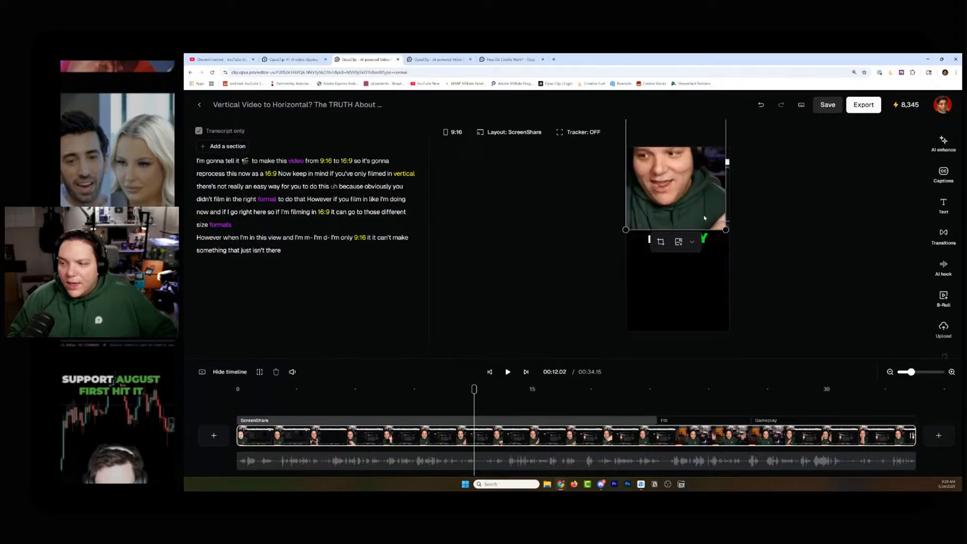
key(ctrl+z)
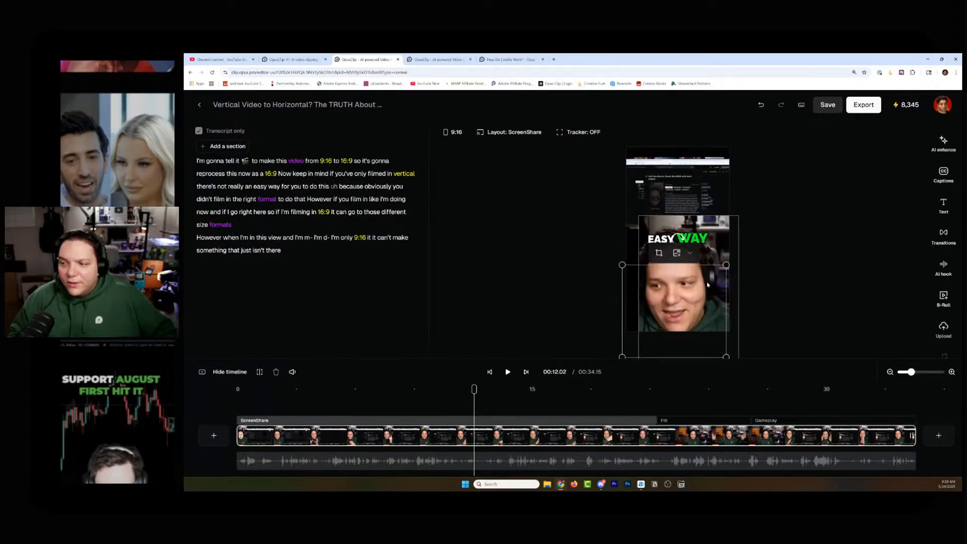
drag(723, 237, 714, 190)
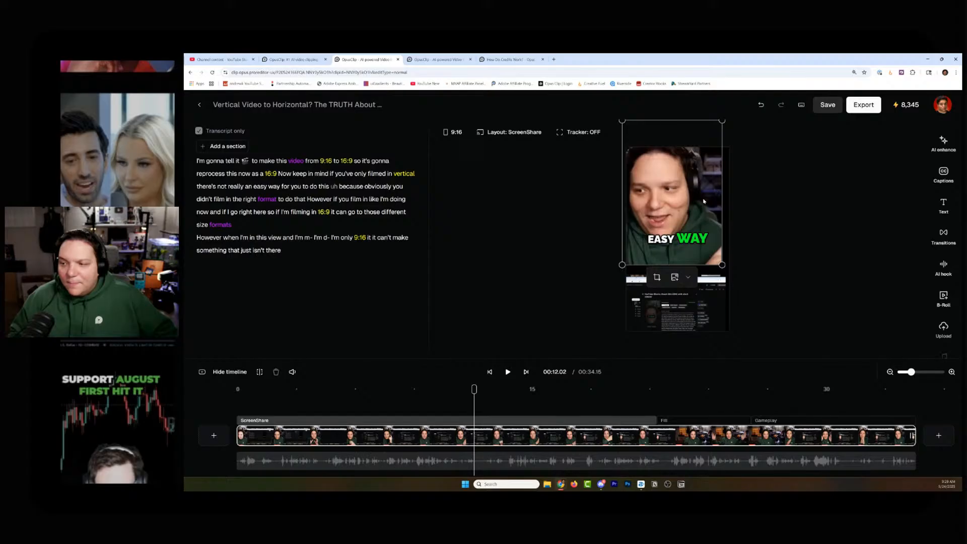
drag(698, 325, 696, 307)
click(754, 302)
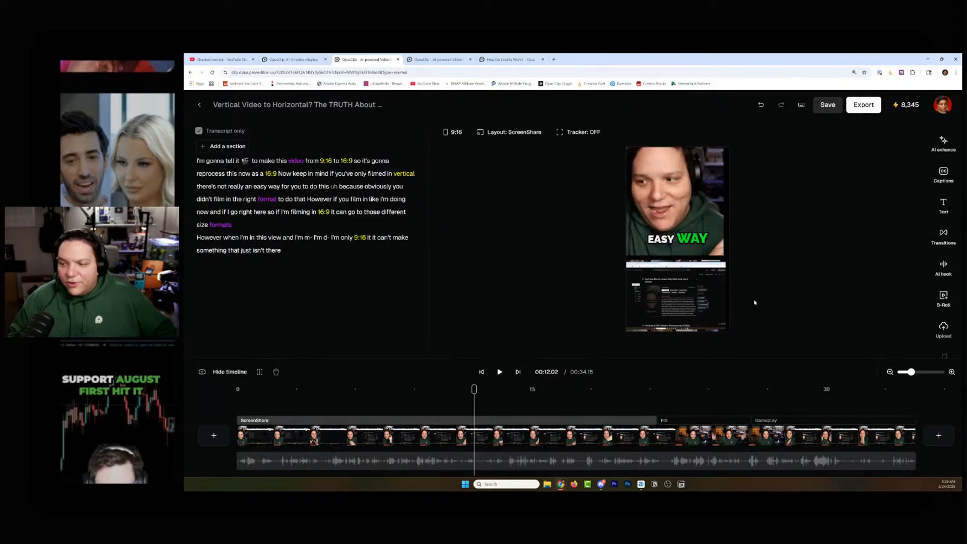
Step: Play the clip from its first word to check the new layout, and move the playhead to 00:30.08 in the Gameplay section
click(201, 161)
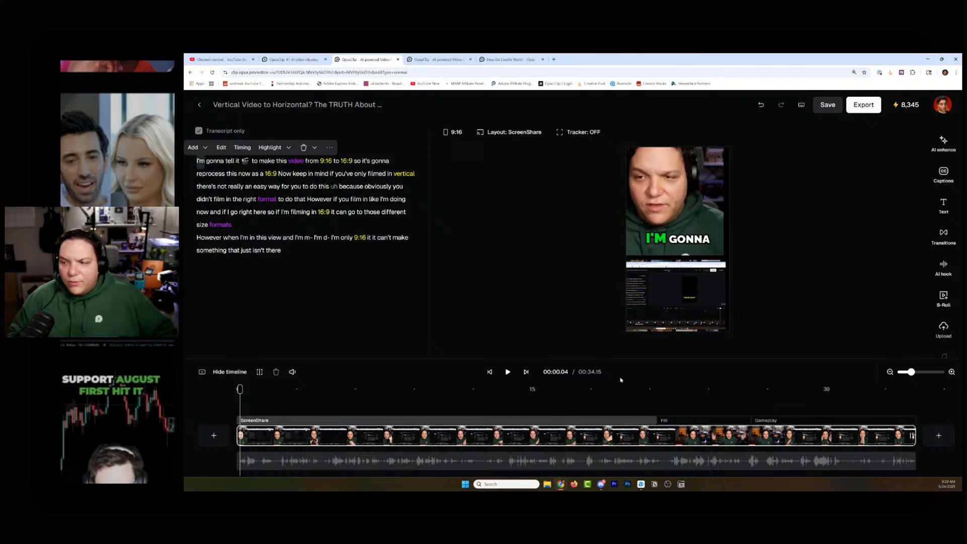
click(507, 371)
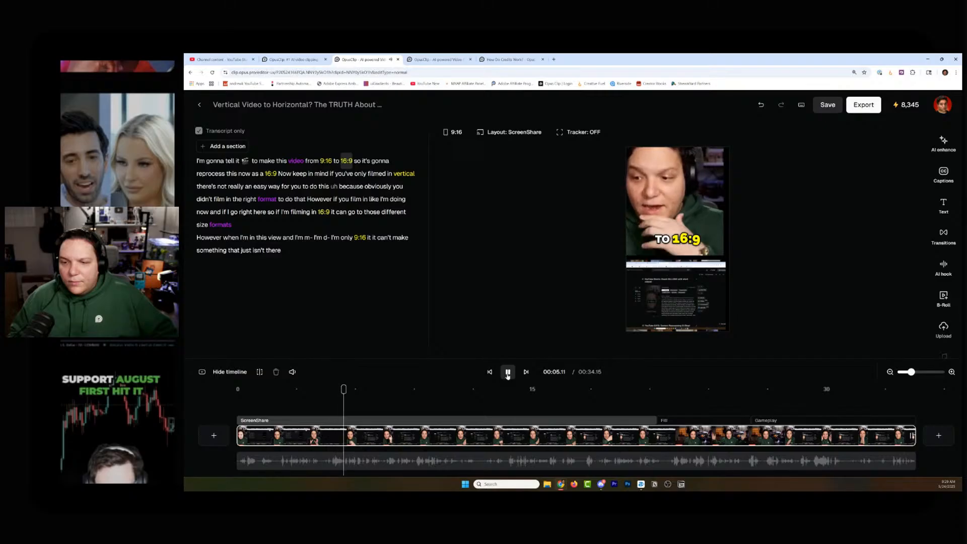
click(508, 372)
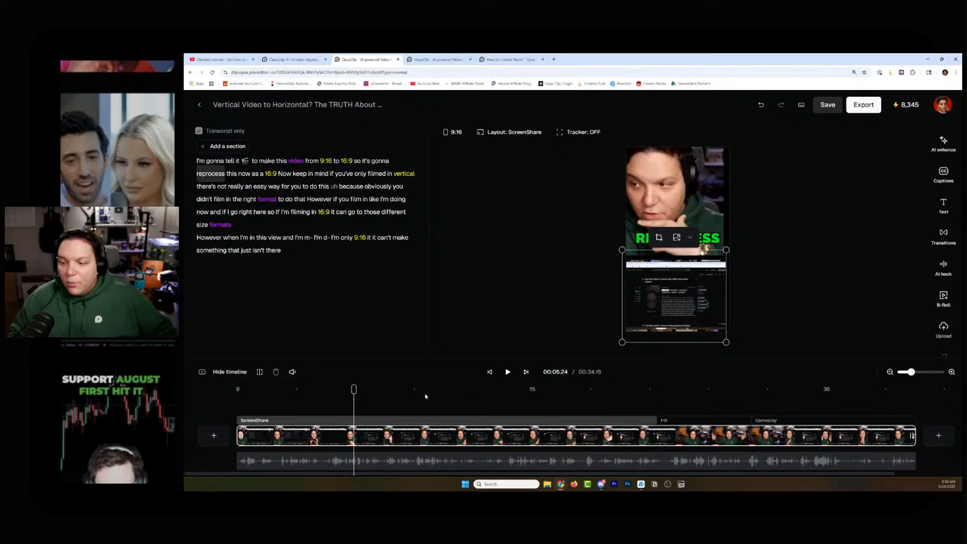
drag(354, 388, 831, 402)
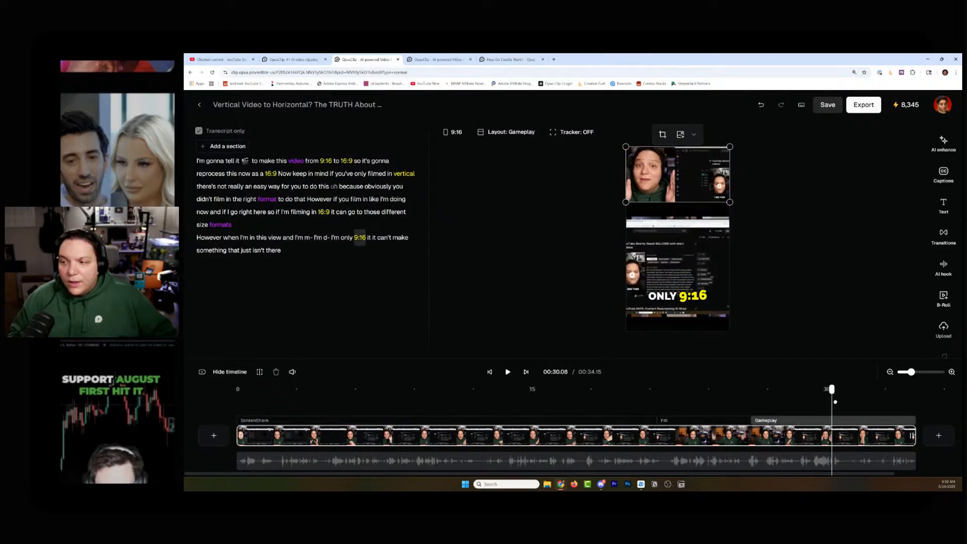
Step: Try the ScreenShare layout with swapped frames on the clip's last section, and return that section to the Gameplay layout
click(523, 132)
click(524, 261)
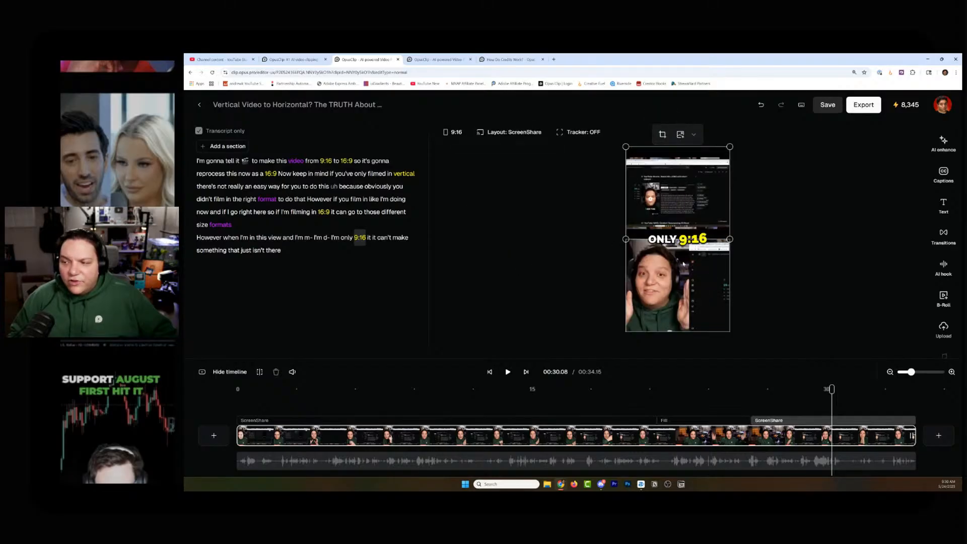
drag(691, 299, 693, 306)
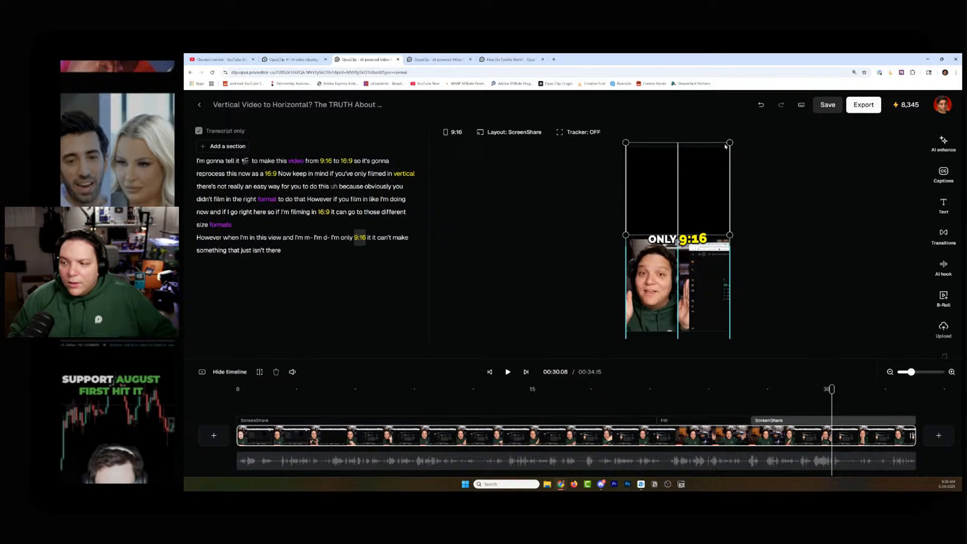
drag(723, 266, 723, 162)
click(508, 132)
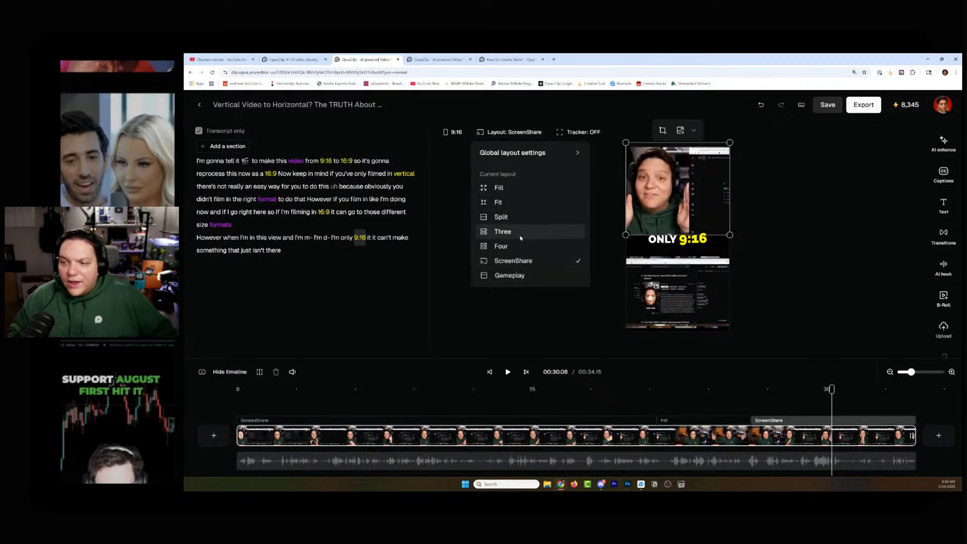
click(515, 274)
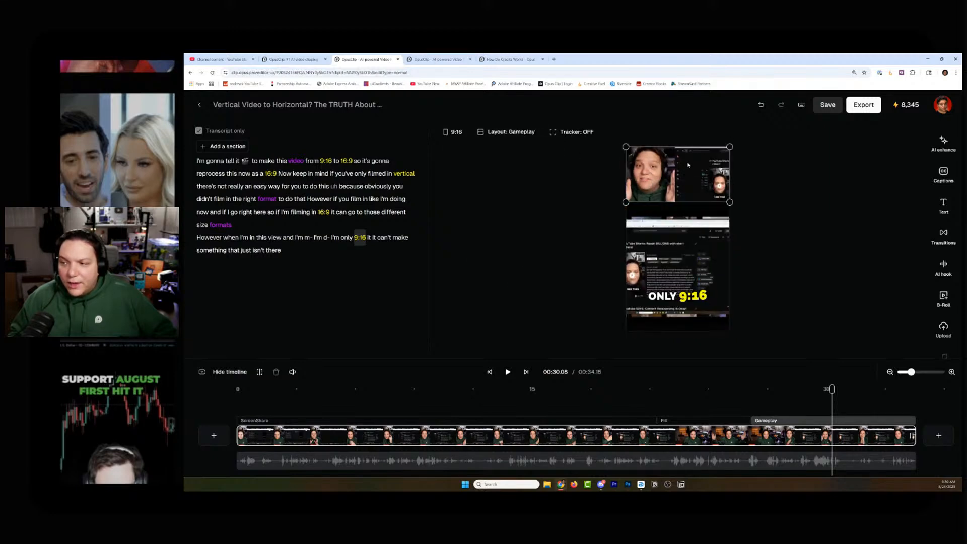
Step: Recrop the last section's lower frame at 16:9 around the whole shared screen
drag(691, 255, 691, 265)
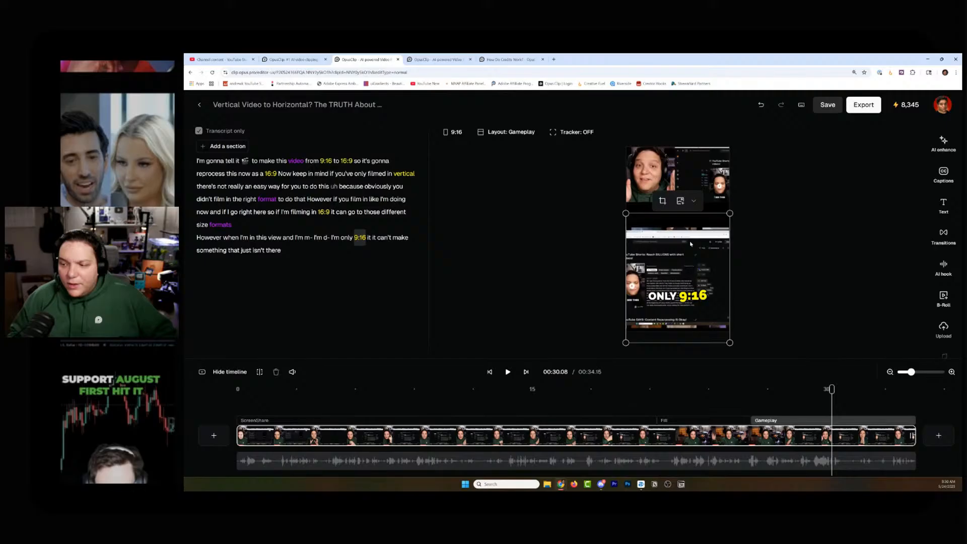
click(662, 201)
click(677, 208)
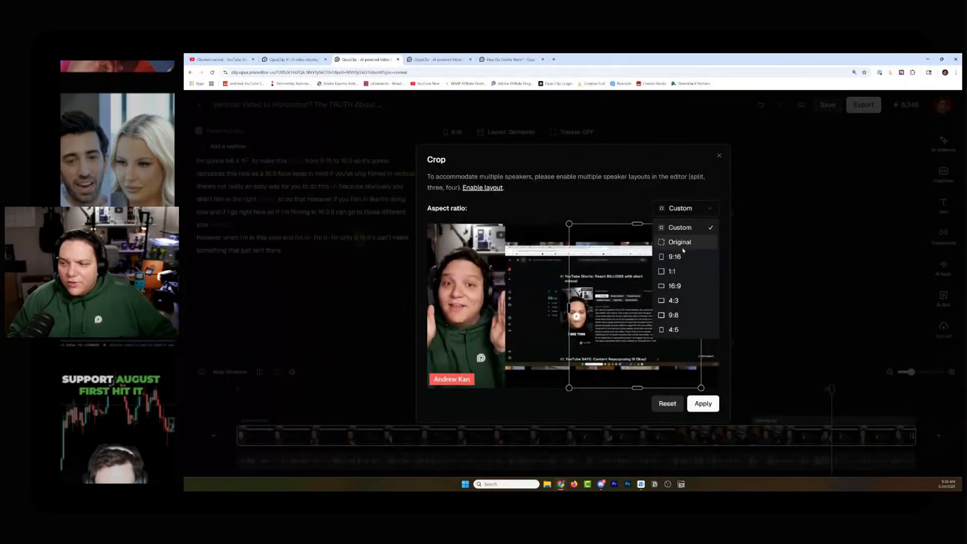
click(675, 286)
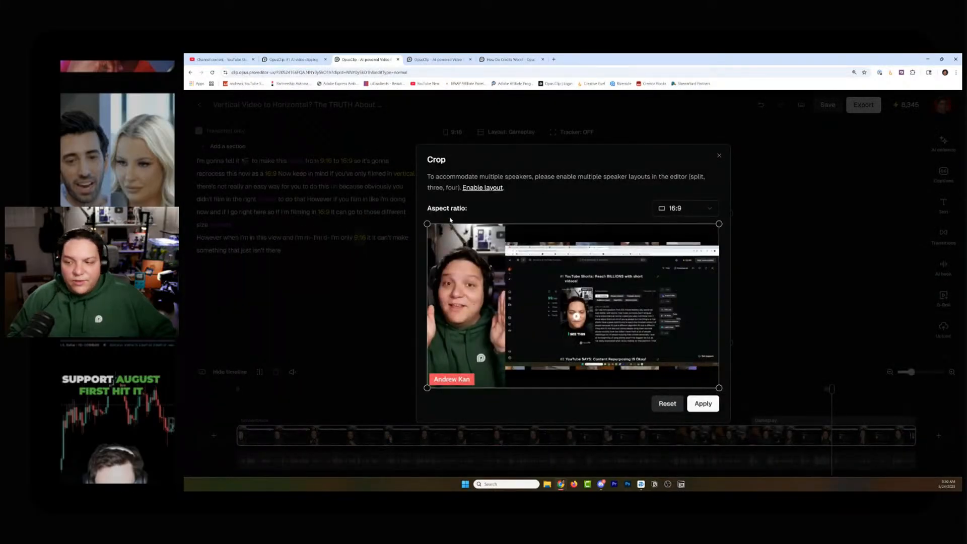
drag(427, 224, 520, 277)
drag(569, 316, 560, 292)
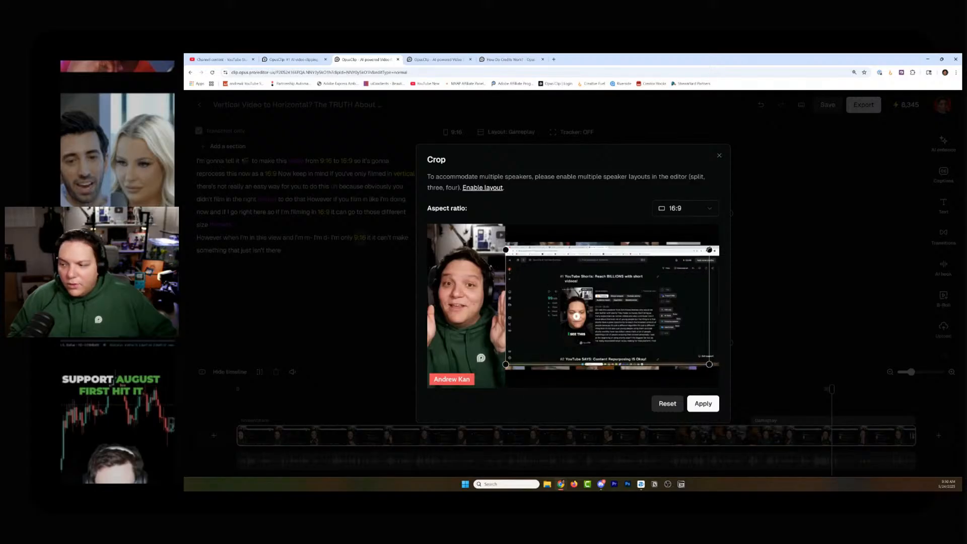
mouse_move(709, 249)
mouse_down()
mouse_move(721, 244)
mouse_move(725, 258)
mouse_up()
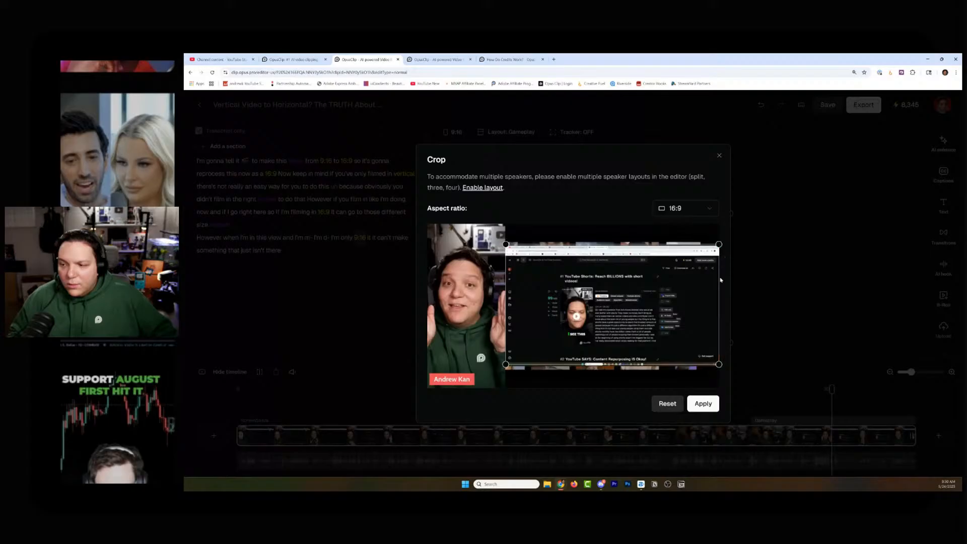
click(703, 404)
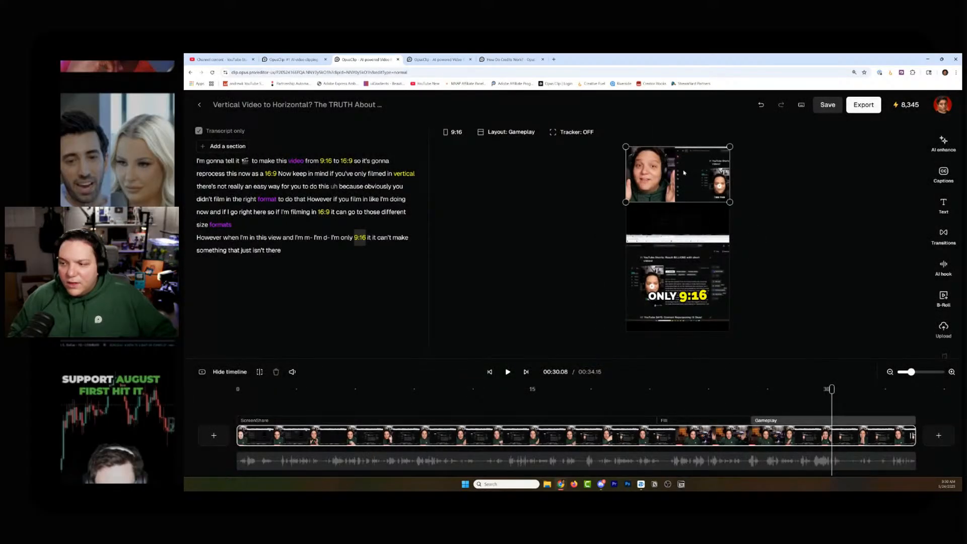
Step: Try a 1:1 crop on the upper frame, and recrop it at a custom ratio around the speaker's head and upper body
click(664, 136)
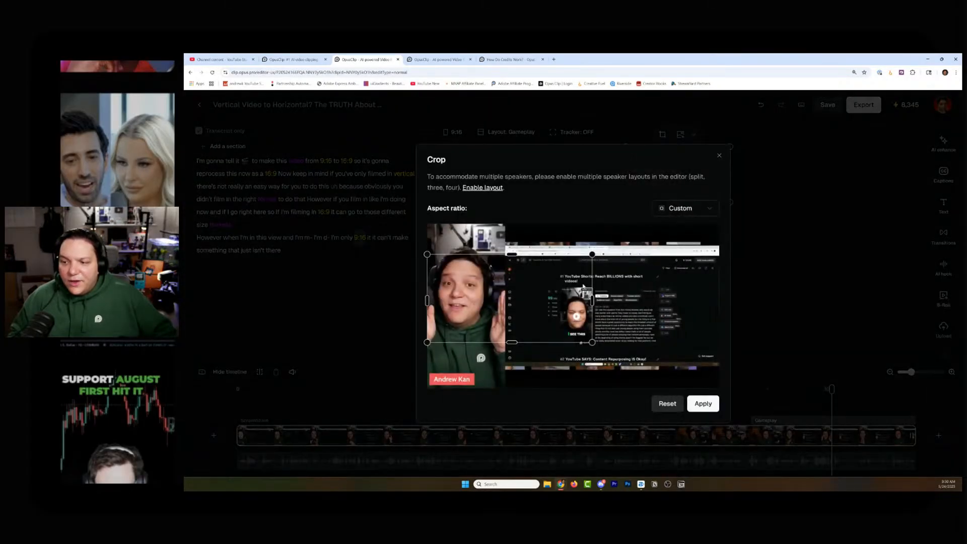
click(689, 208)
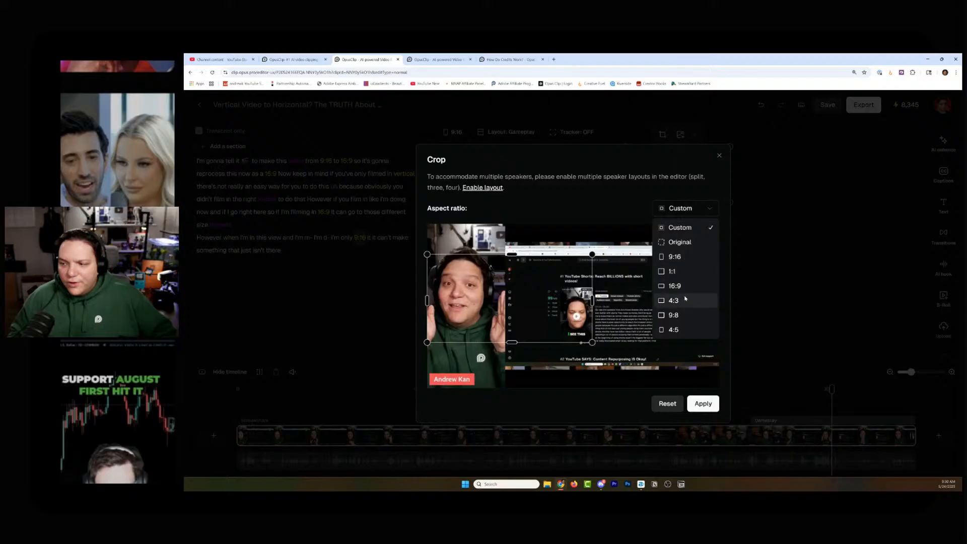
click(675, 272)
drag(588, 296, 520, 295)
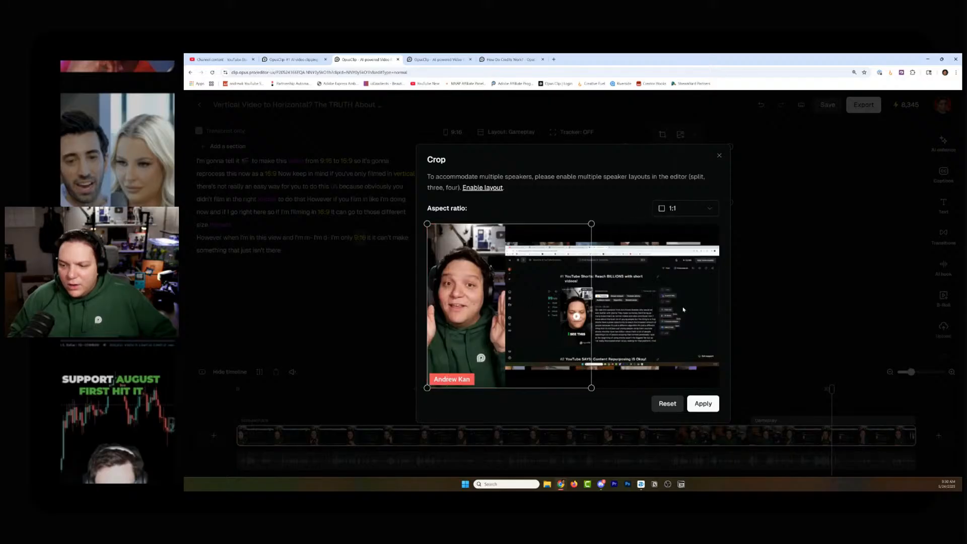
drag(592, 388, 558, 349)
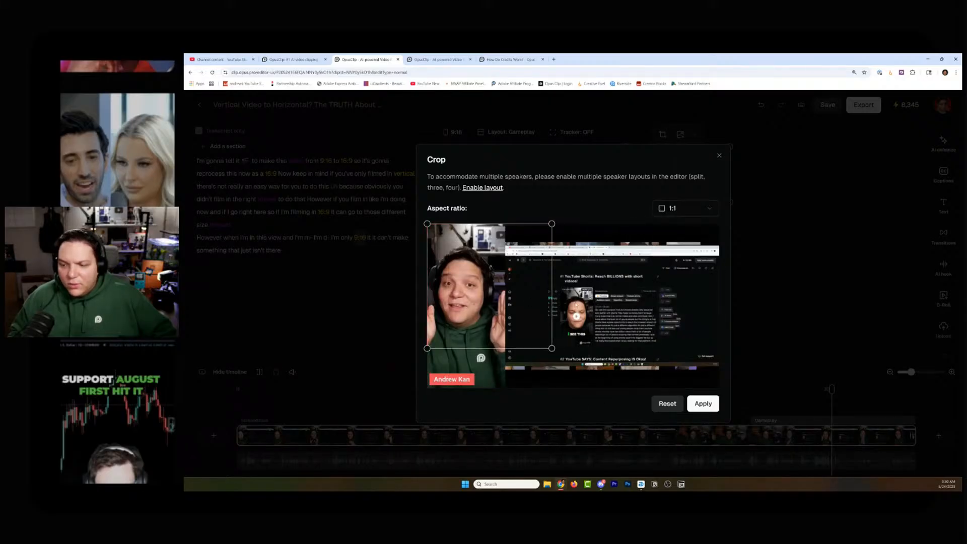
drag(552, 223, 513, 261)
drag(485, 294, 484, 277)
click(671, 208)
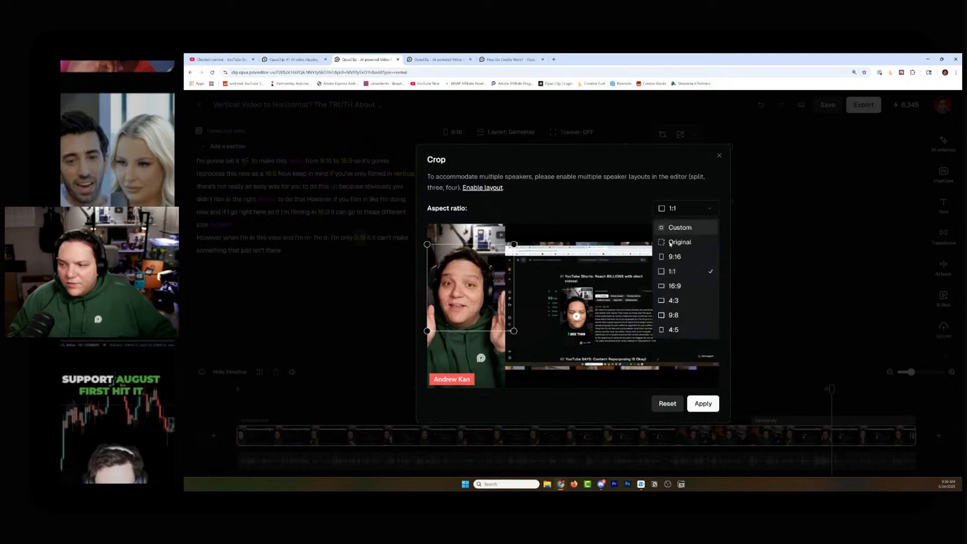
click(669, 225)
drag(719, 307, 502, 301)
drag(466, 387, 475, 359)
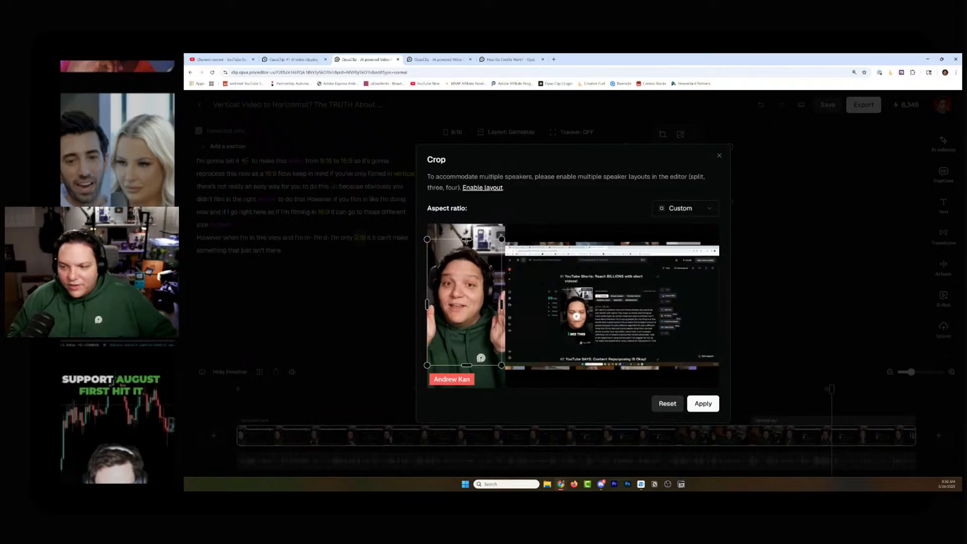
click(707, 405)
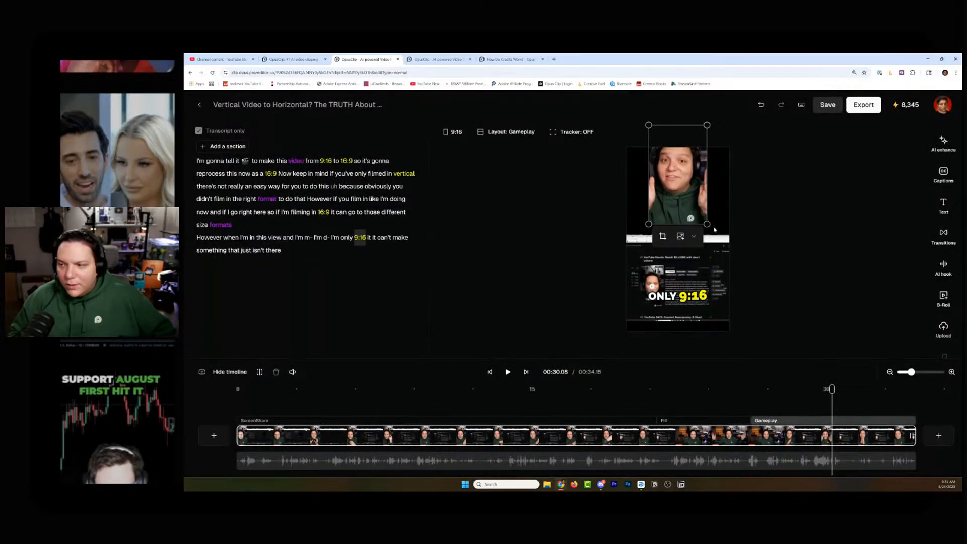
Step: Enlarge the speaker frame to nearly the canvas width and centre it horizontally above the shared screen
drag(712, 232, 696, 221)
drag(707, 262, 721, 286)
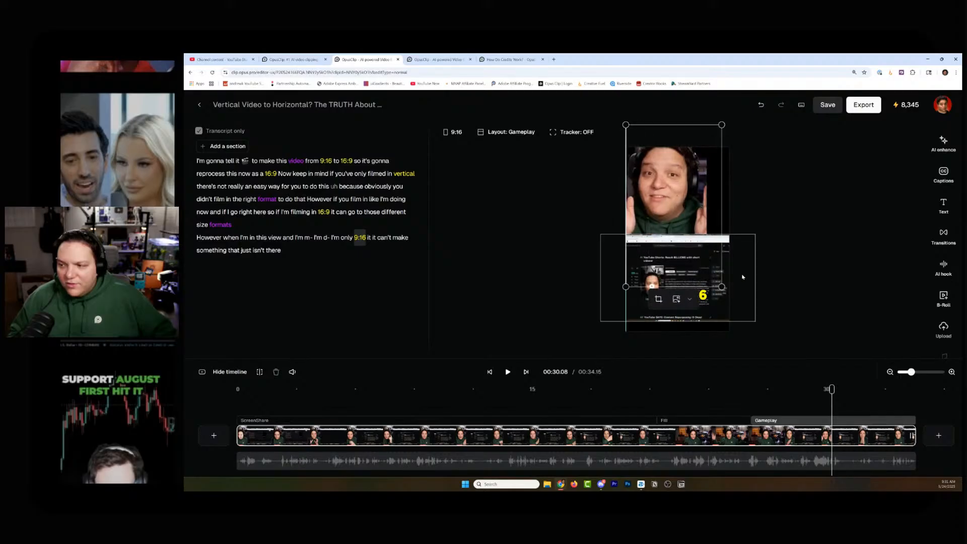
drag(689, 220, 694, 219)
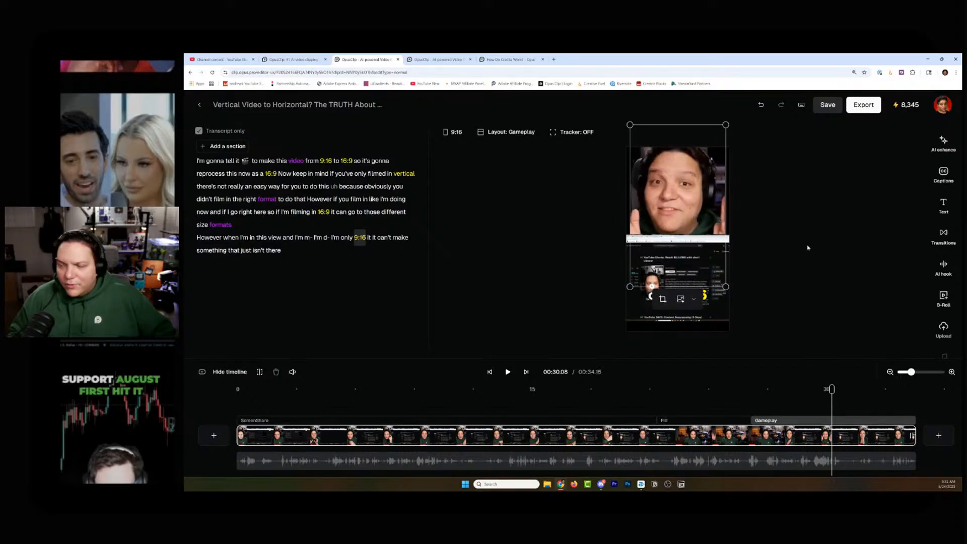
Step: Move the shared-screen frame slightly lower beneath the speaker frame and keep it centred horizontally on the canvas
click(818, 301)
click(677, 282)
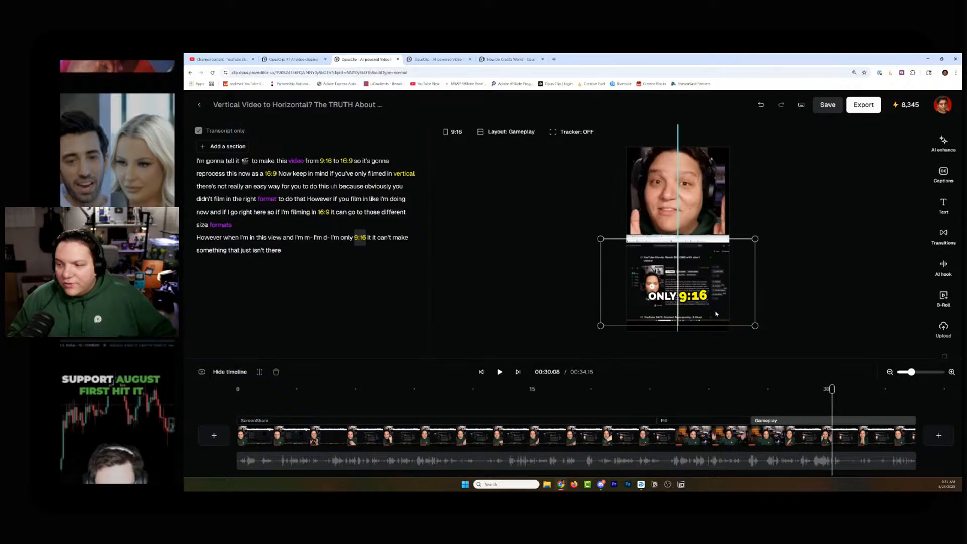
Step: Add the uploaded Opus Clip background image to the timeline as an overlay spanning the whole clip
click(943, 327)
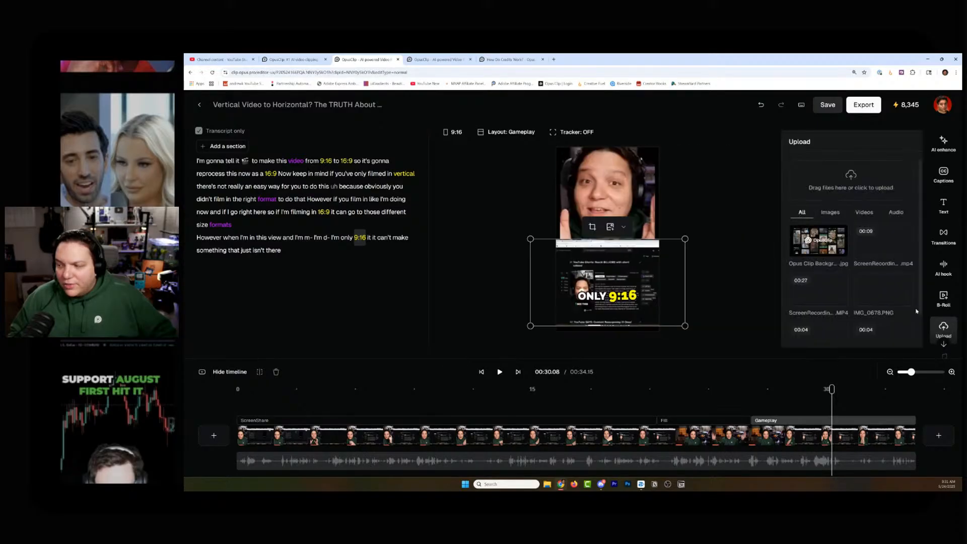
click(832, 245)
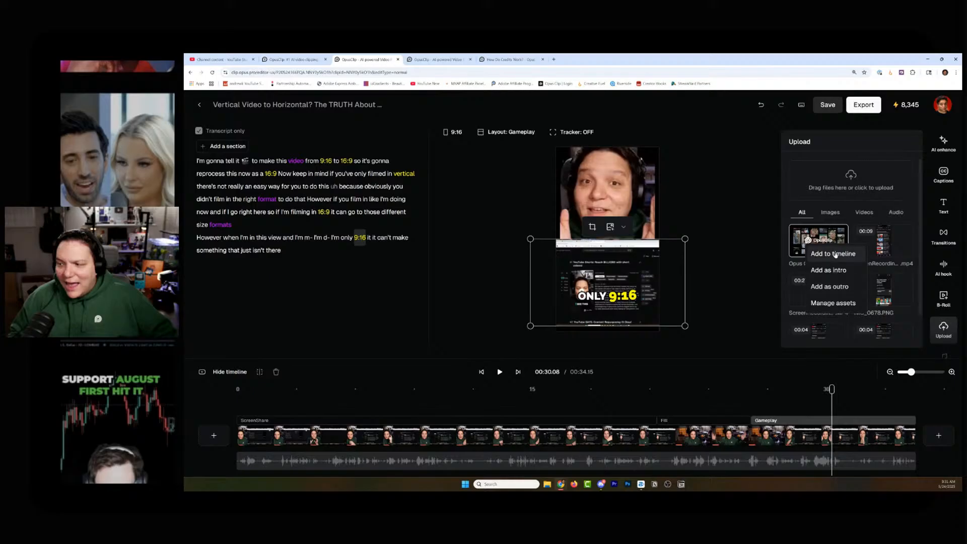
click(833, 254)
drag(841, 406, 913, 406)
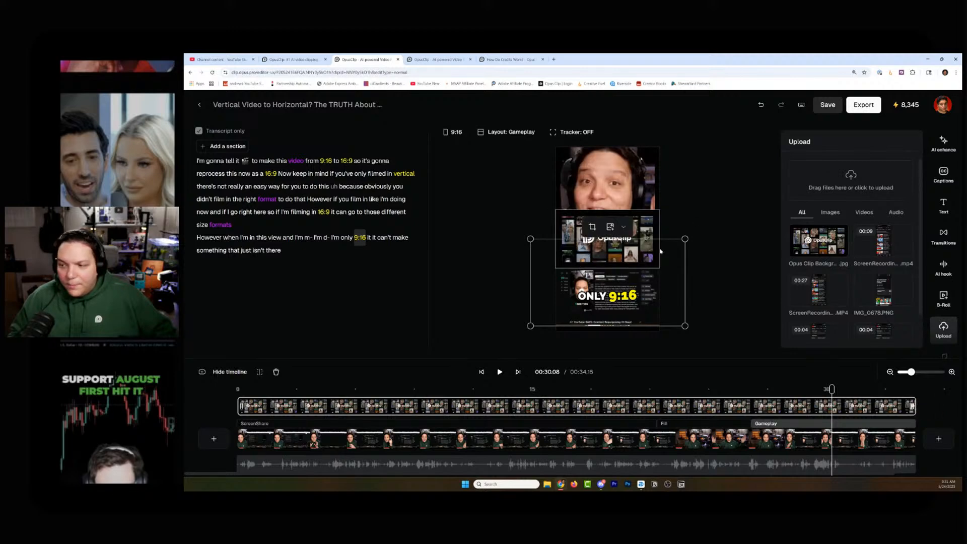
Step: Try the background image enlarged beyond the canvas width and shifted sideways over the video, and delete it from the timeline
click(649, 224)
drag(649, 224, 650, 161)
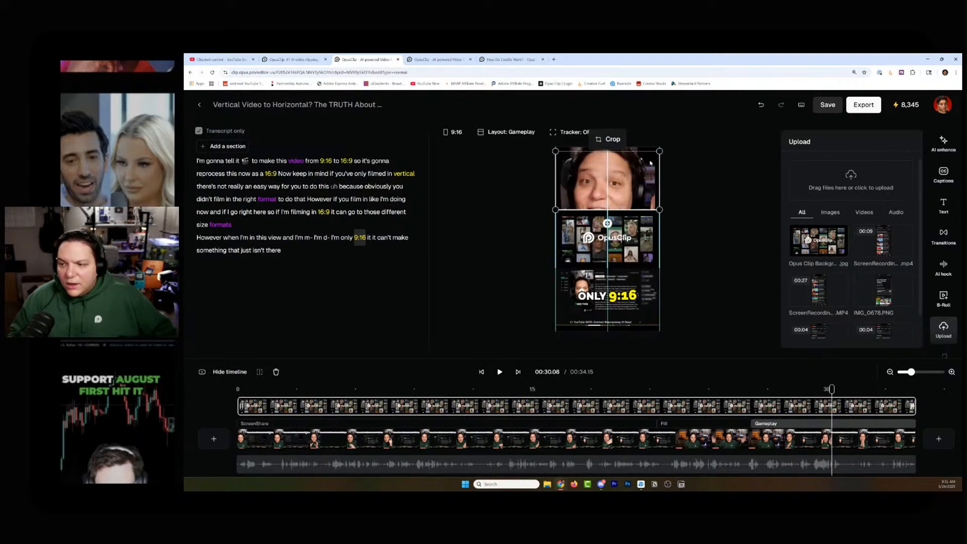
drag(659, 205, 867, 358)
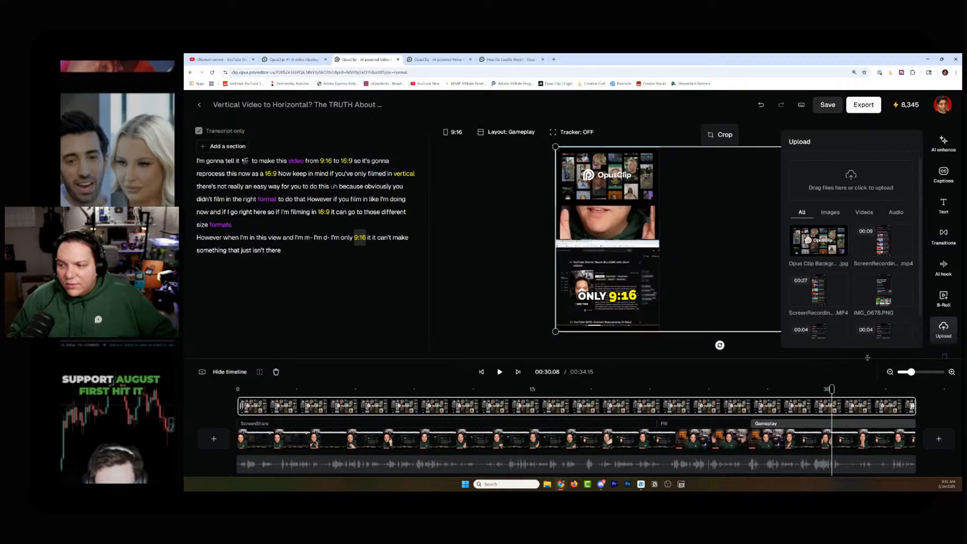
drag(621, 234, 534, 234)
mouse_move(277, 405)
mouse_down()
mouse_move(274, 421)
mouse_move(282, 391)
mouse_up()
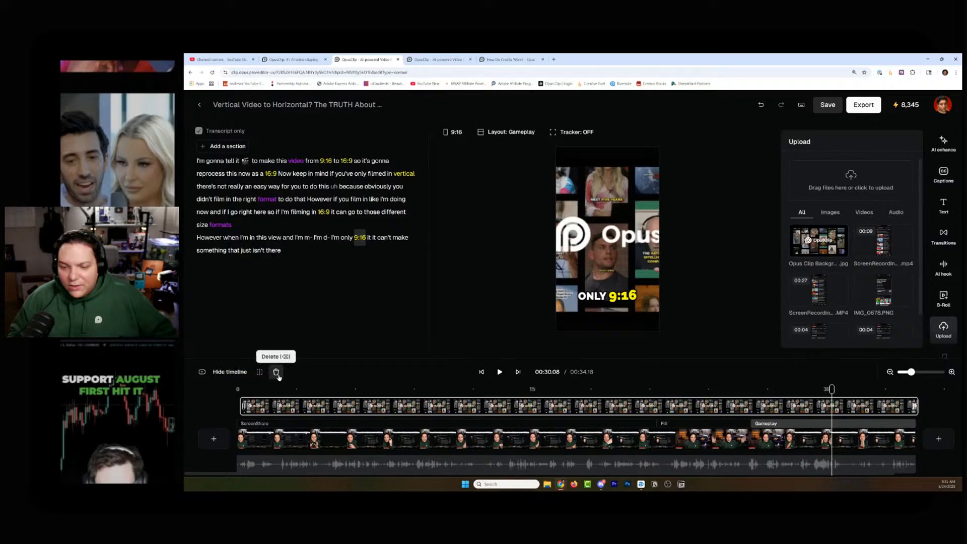
click(275, 371)
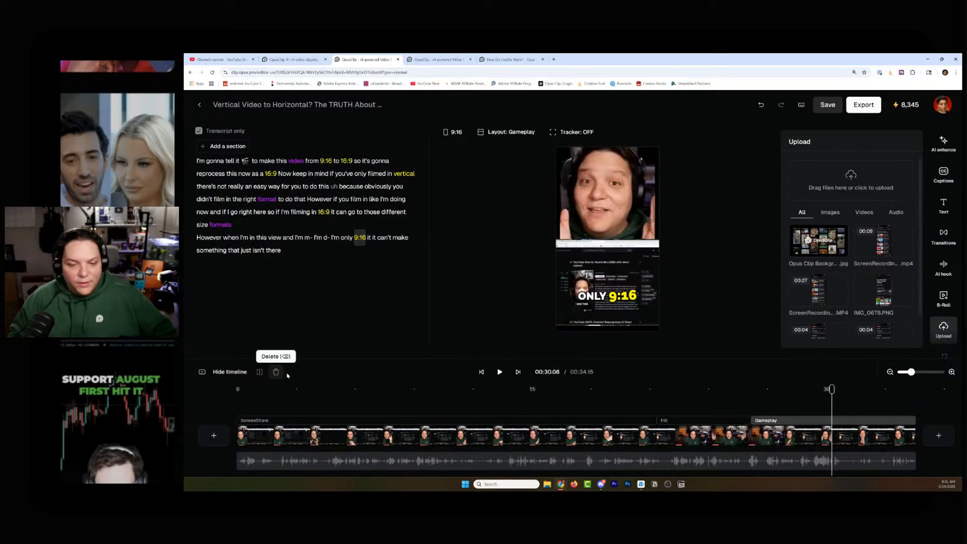
Step: Look through the uploaded images and videos by type and the instrumental tracks in the music library
click(582, 323)
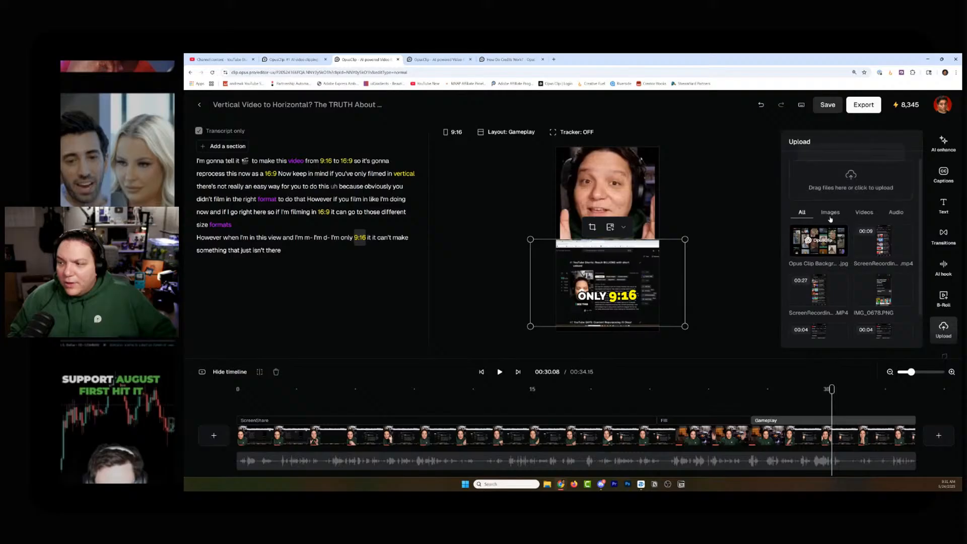
click(830, 212)
click(864, 213)
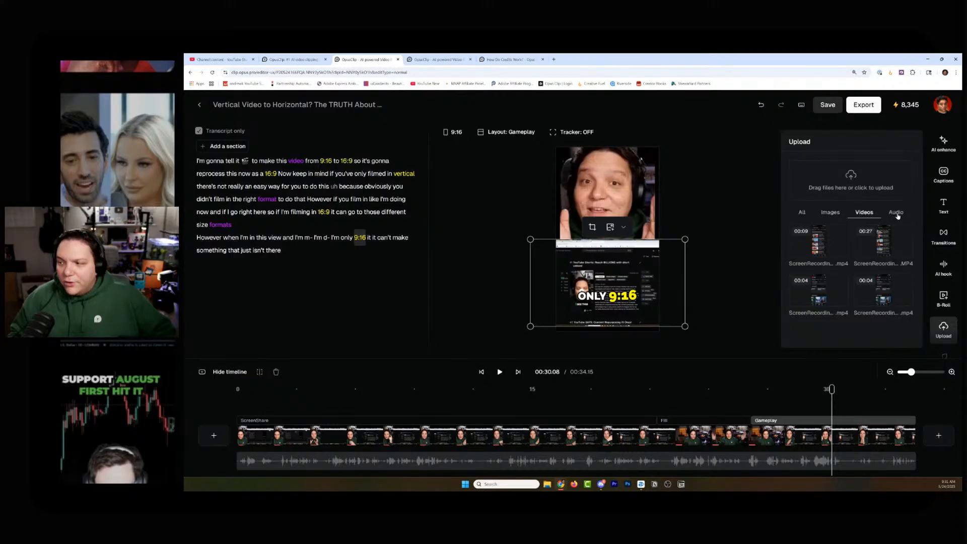
click(802, 214)
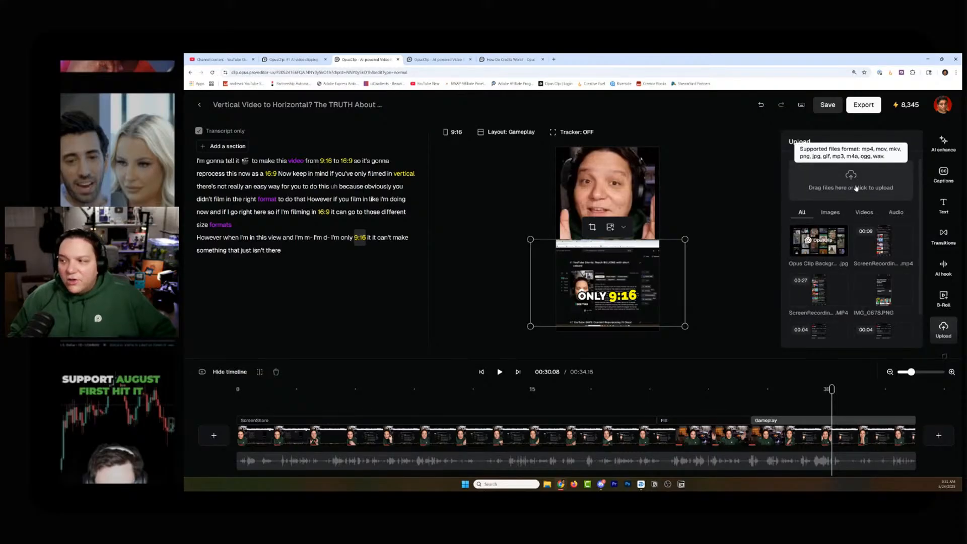
scroll(946, 289, down, 2)
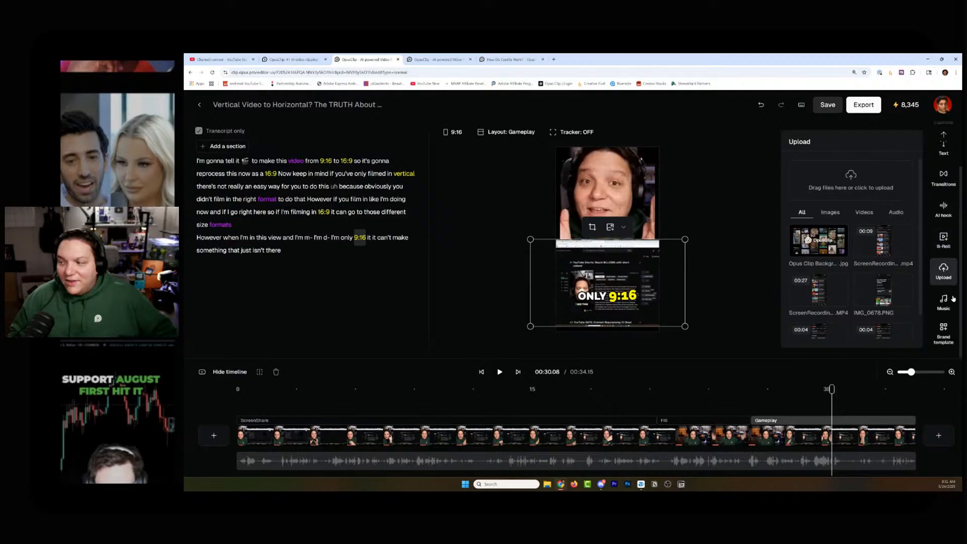
click(951, 305)
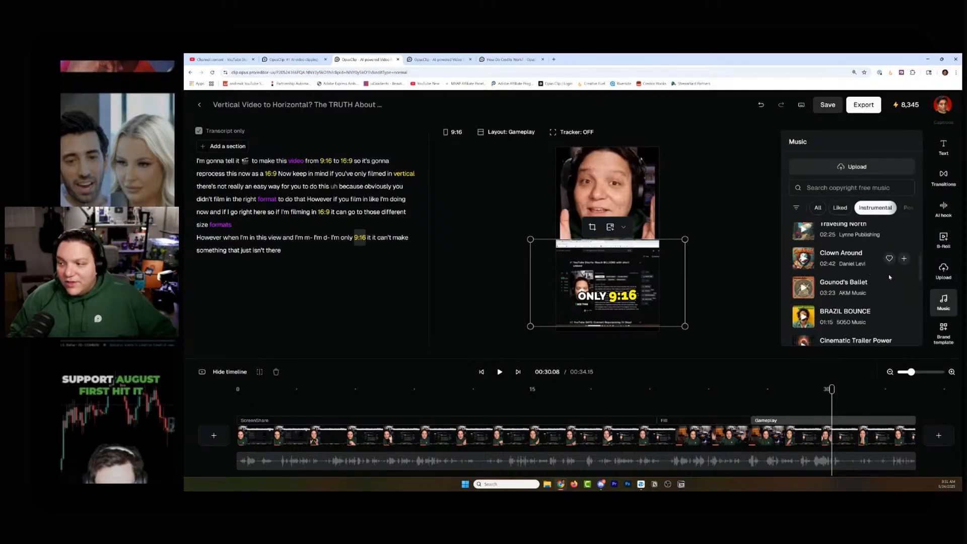
Step: Look through the brand templates and try switching the clip to the 9:16 KDCC Template
click(946, 337)
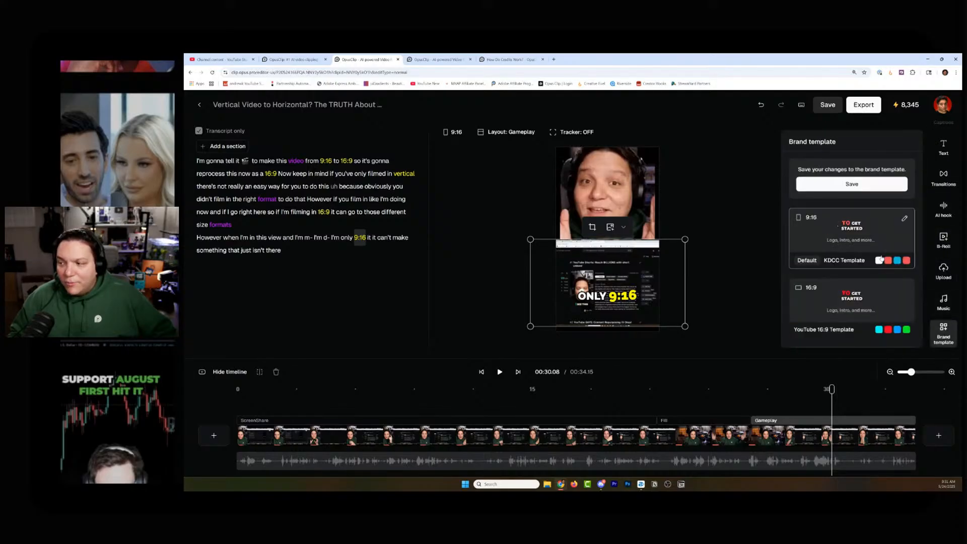
scroll(863, 257, down, 2)
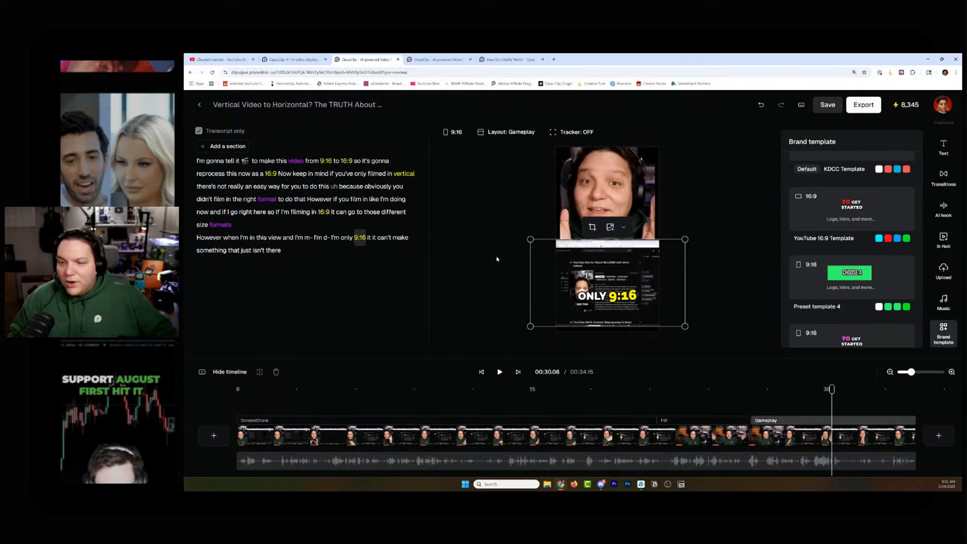
scroll(858, 249, up, 2)
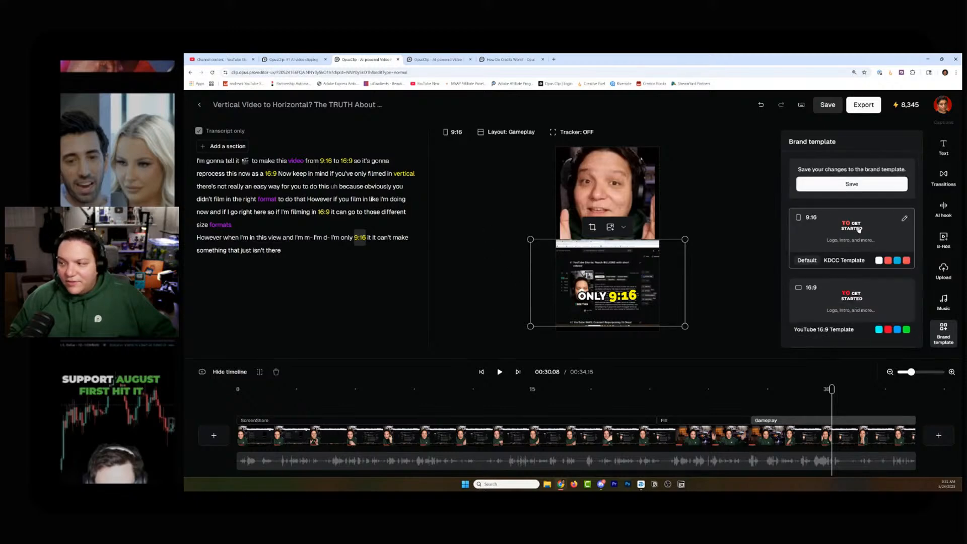
click(859, 229)
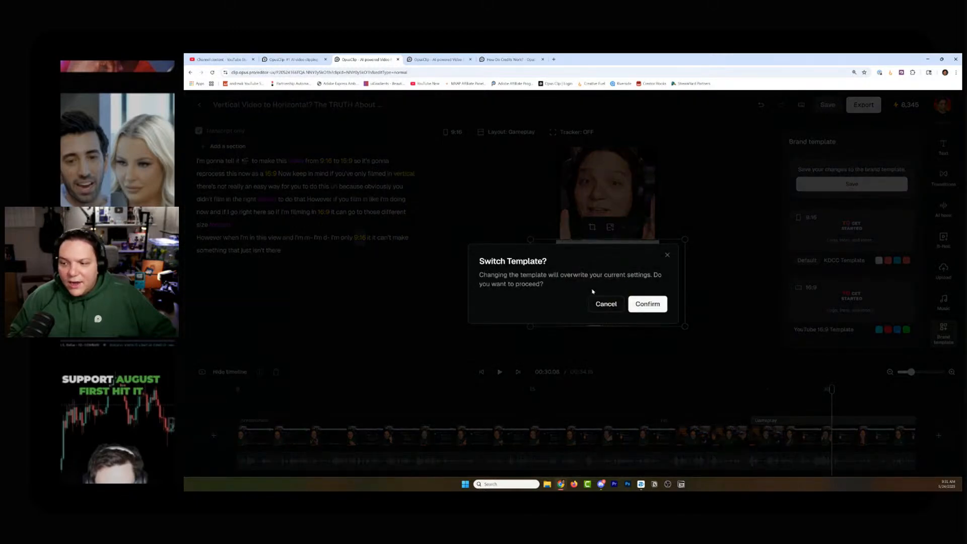
click(606, 307)
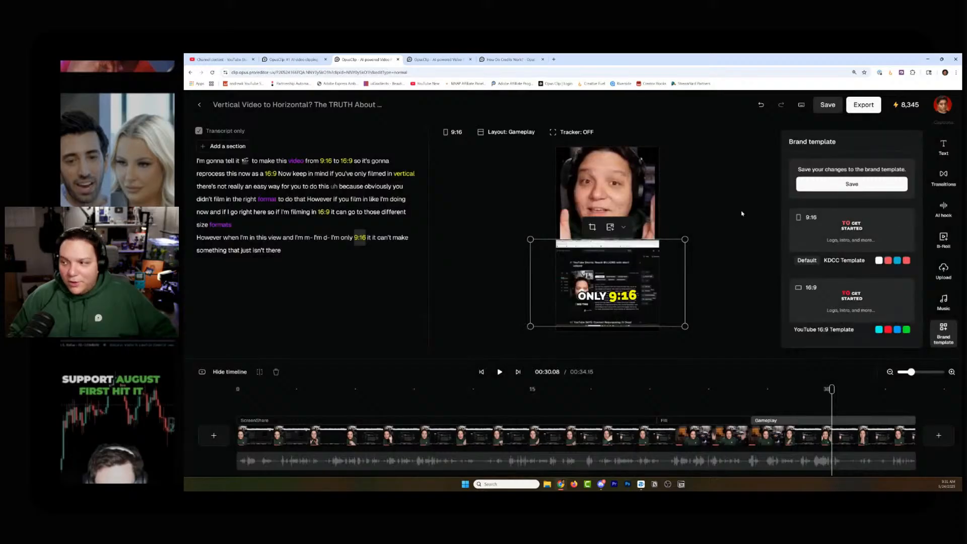
Step: Examine the AI enhance options available for the clip
scroll(944, 142, up, 2)
click(943, 142)
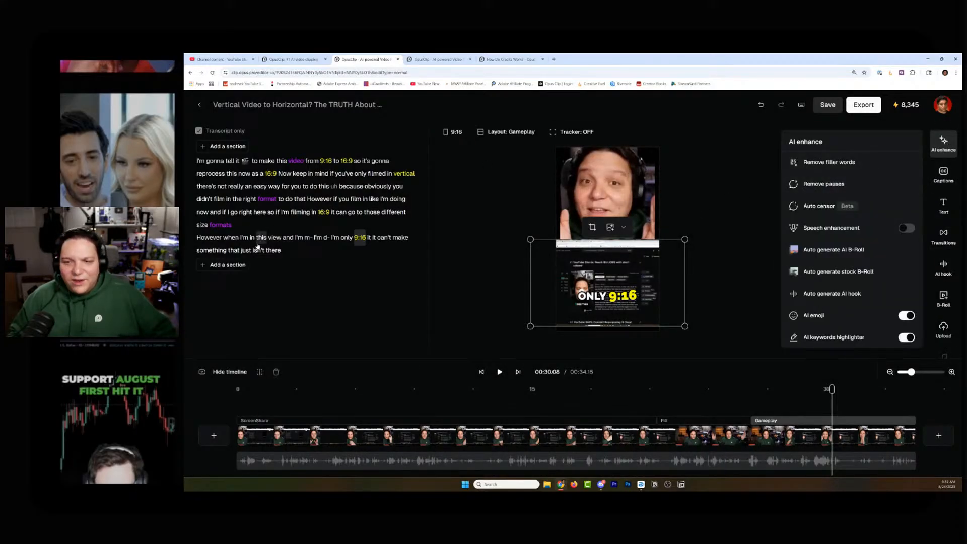
click(455, 233)
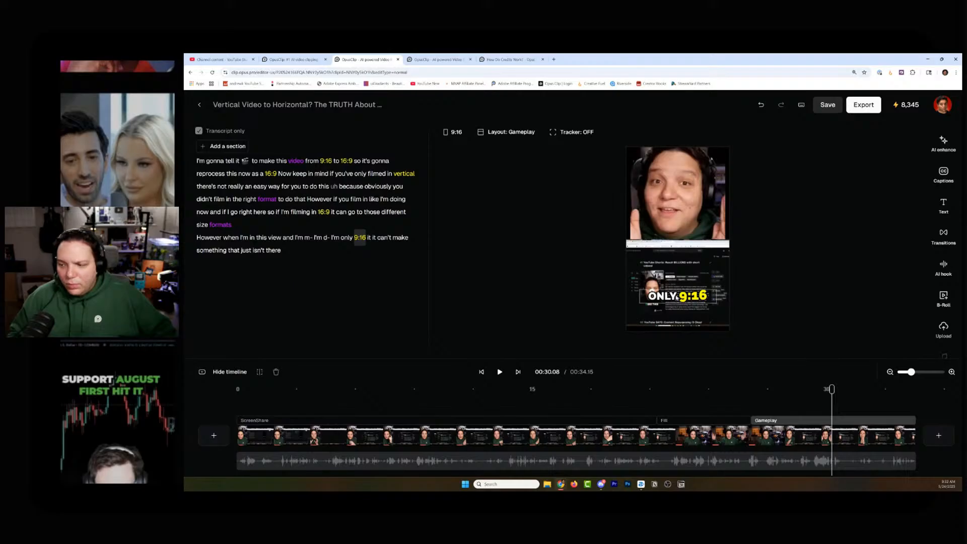
Step: Move the captions onto the seam between the two frames in the Gameplay section, and over the speaker's chest in the Fill section
drag(677, 296, 674, 247)
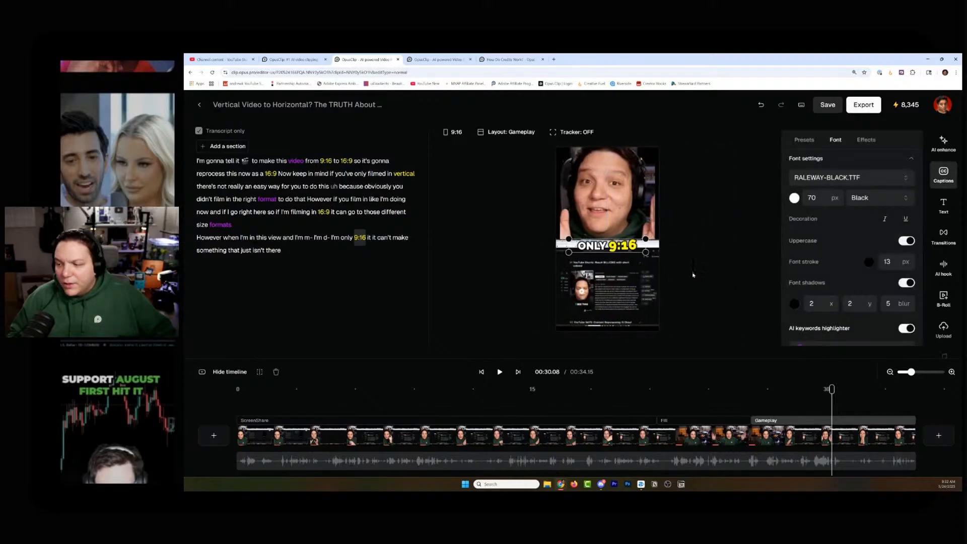
drag(831, 389, 693, 387)
click(610, 296)
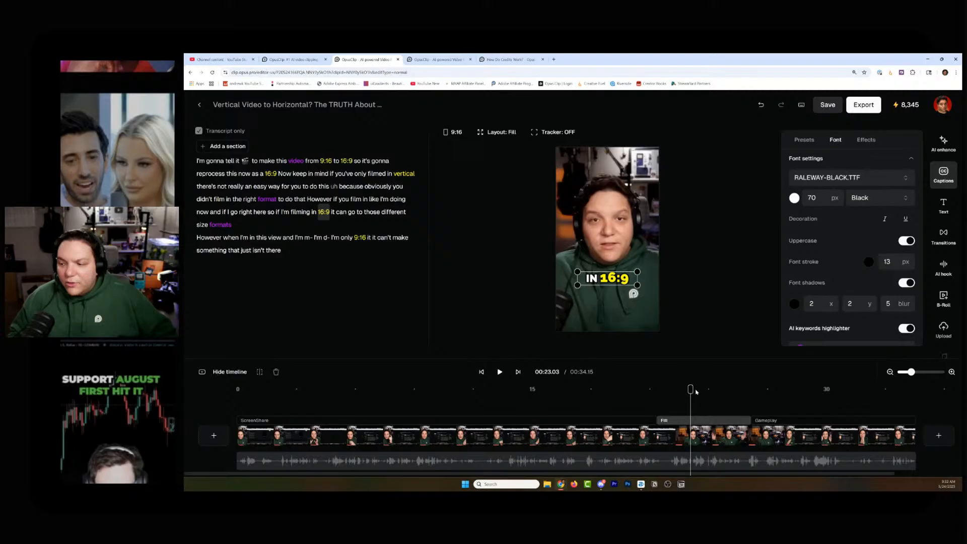
Step: Check the caption placement through the rest of the Fill section and on to the clip's end
drag(690, 389, 724, 388)
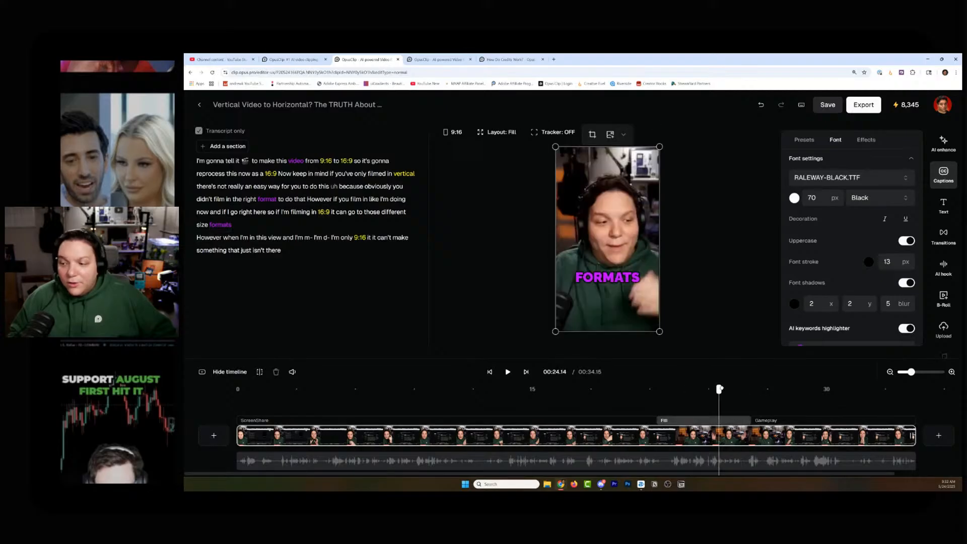
click(607, 281)
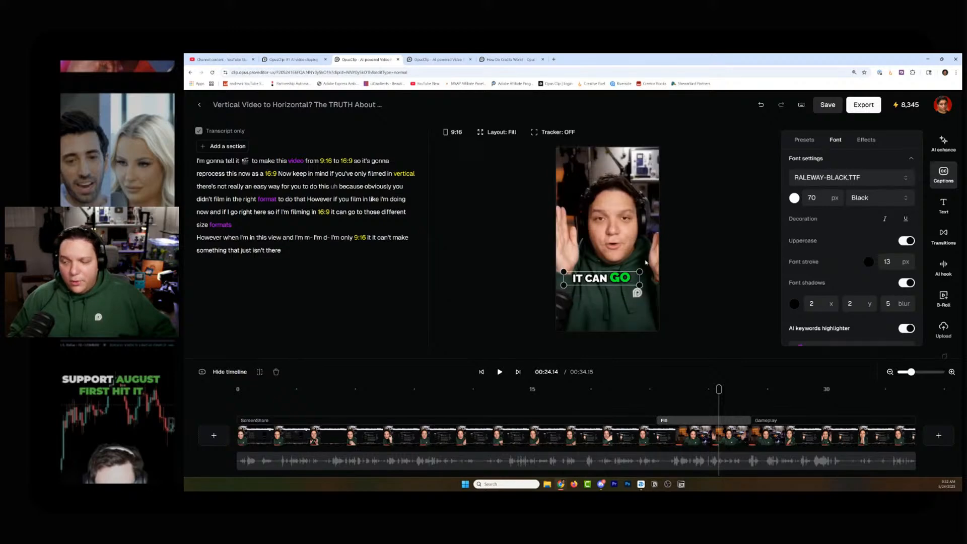
drag(718, 389, 920, 399)
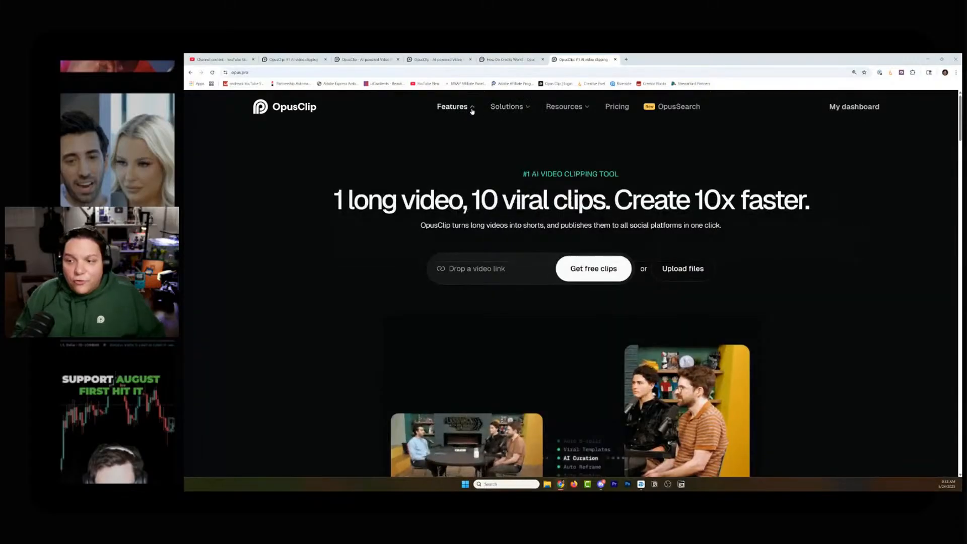
Step: Open the YouTube thumbnail maker from the OpusClip home page's features and look over its page
mouse_move(504, 115)
mouse_move(460, 112)
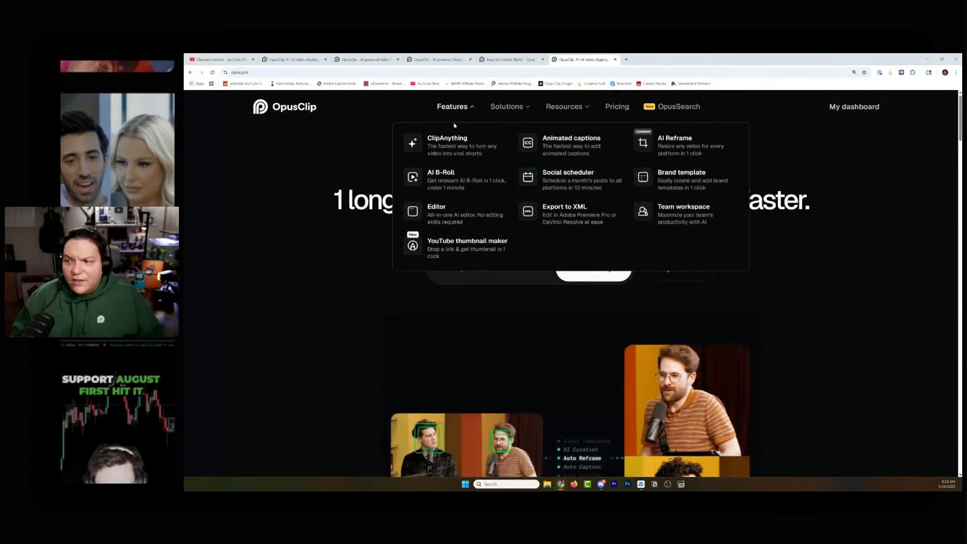
click(457, 251)
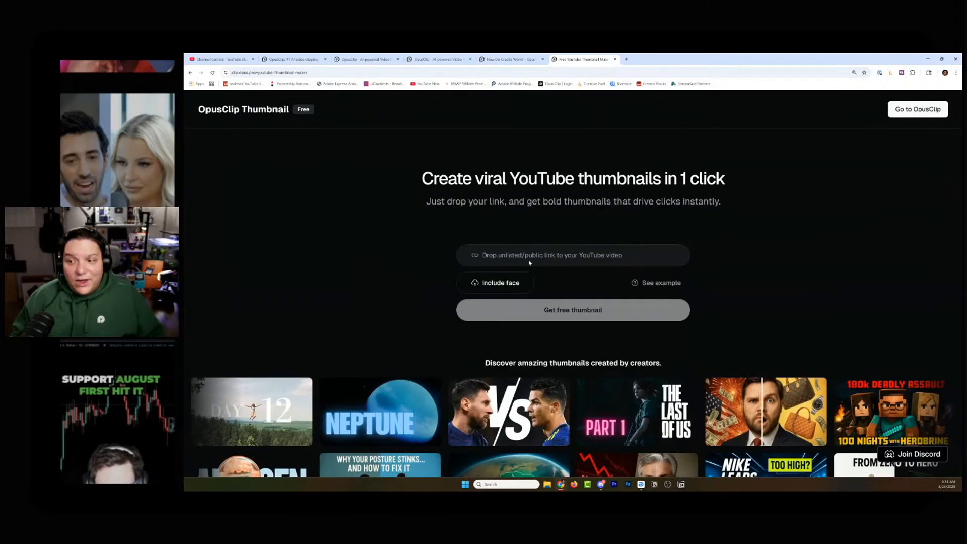
scroll(528, 259, down, 1)
scroll(504, 282, up, 1)
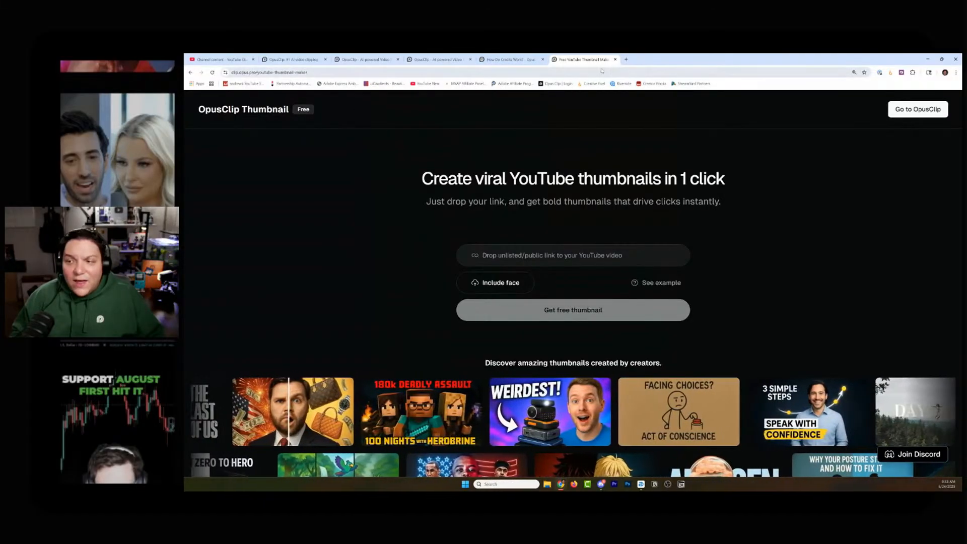
Step: Return to the OpusClip home page, review its feature list and reopen the YouTube thumbnail maker
click(190, 73)
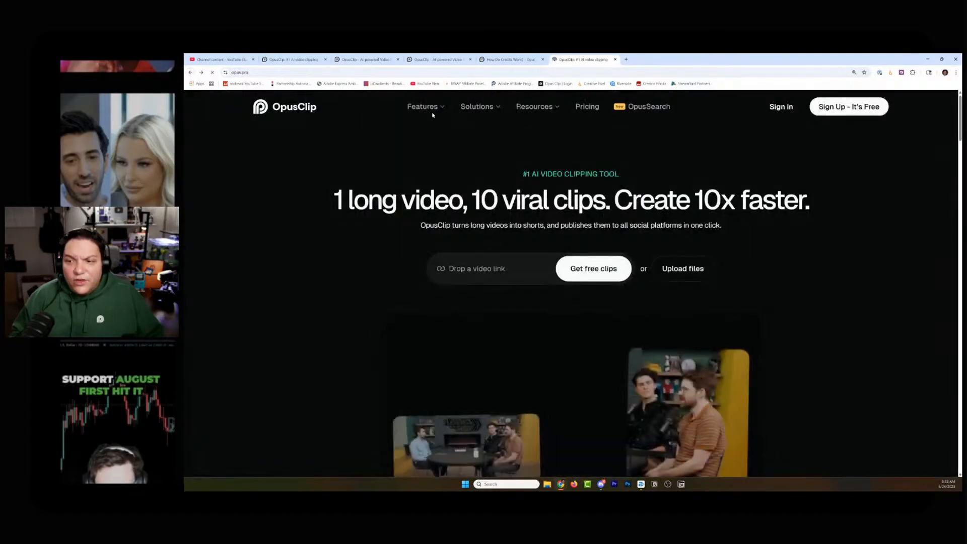
mouse_move(432, 109)
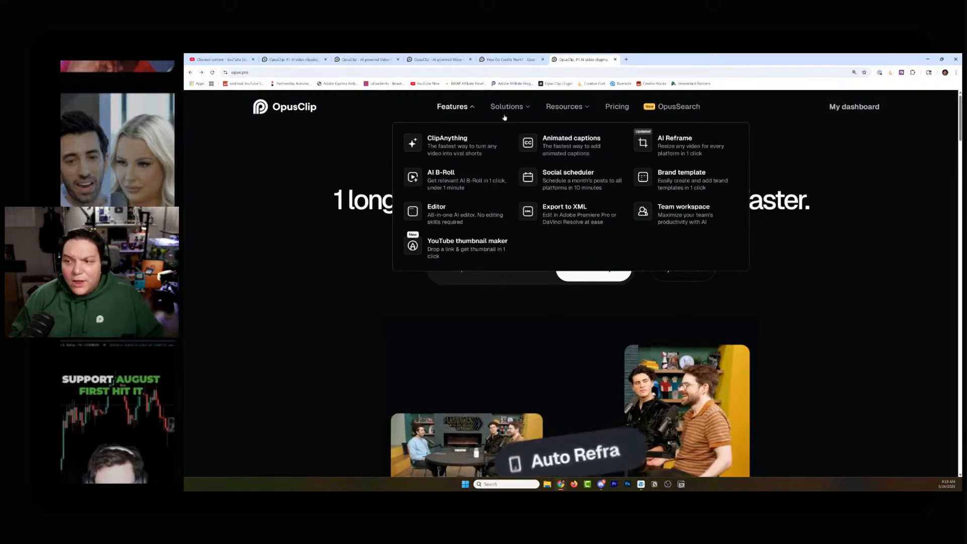
mouse_move(561, 113)
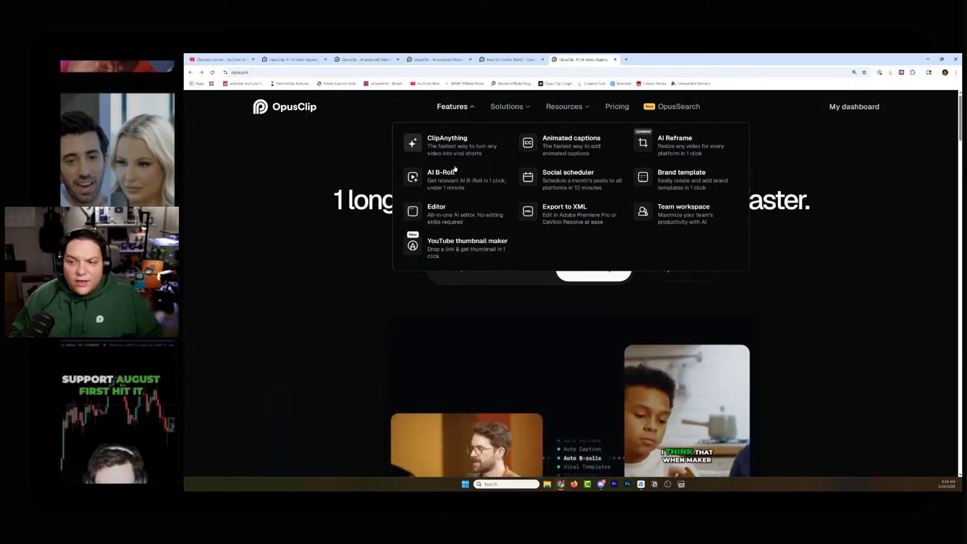
click(454, 244)
Step: Copy the web address of the YouTube thumbnail maker page and look over its sample thumbnails
click(258, 73)
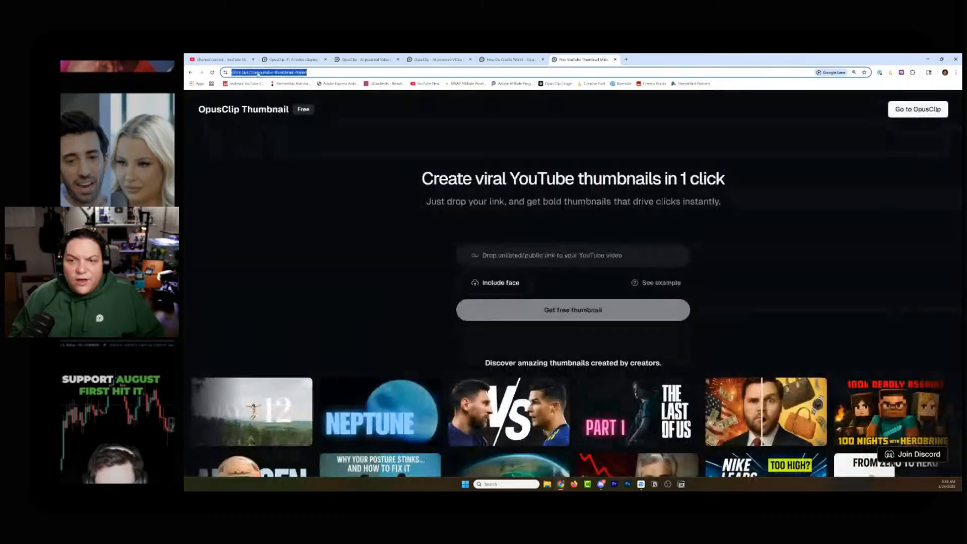
right_click(258, 73)
click(282, 147)
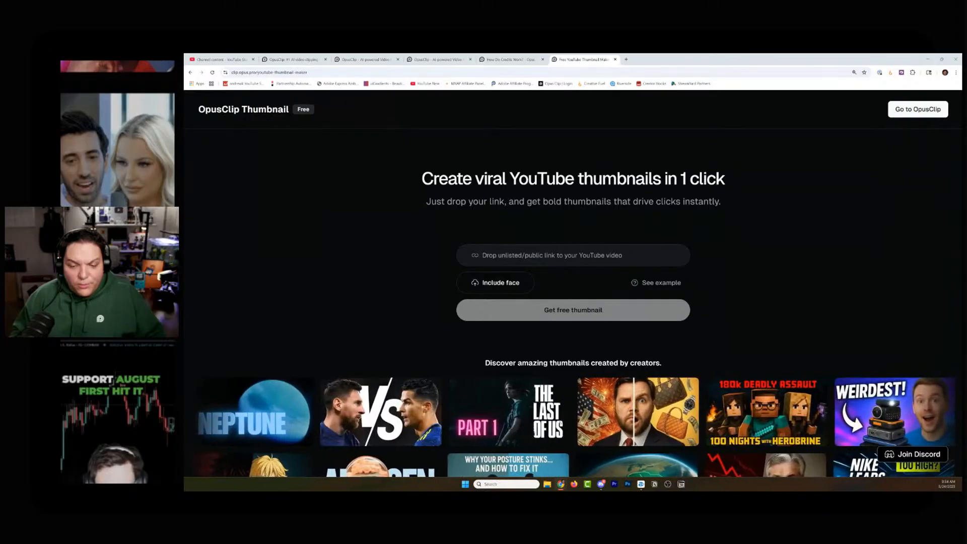
scroll(678, 196, down, 2)
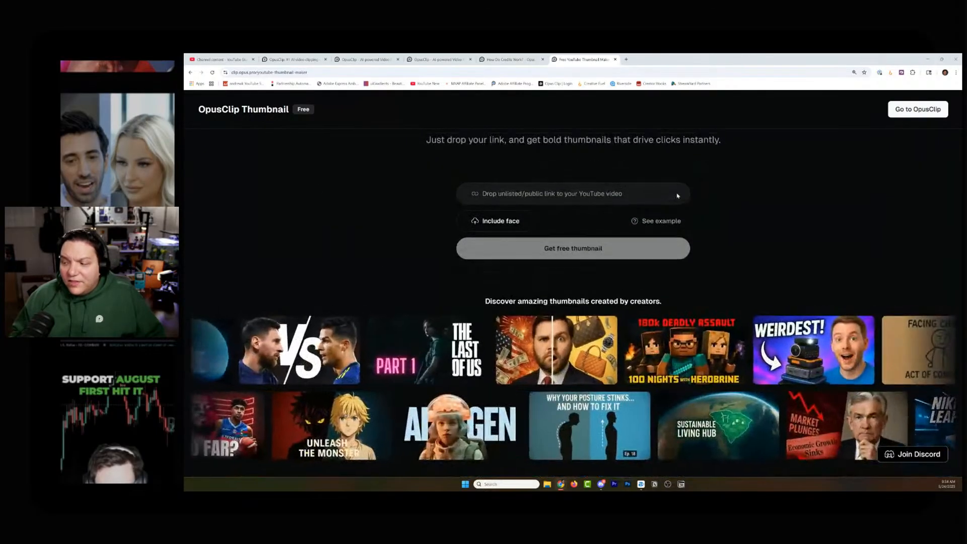
scroll(677, 196, up, 2)
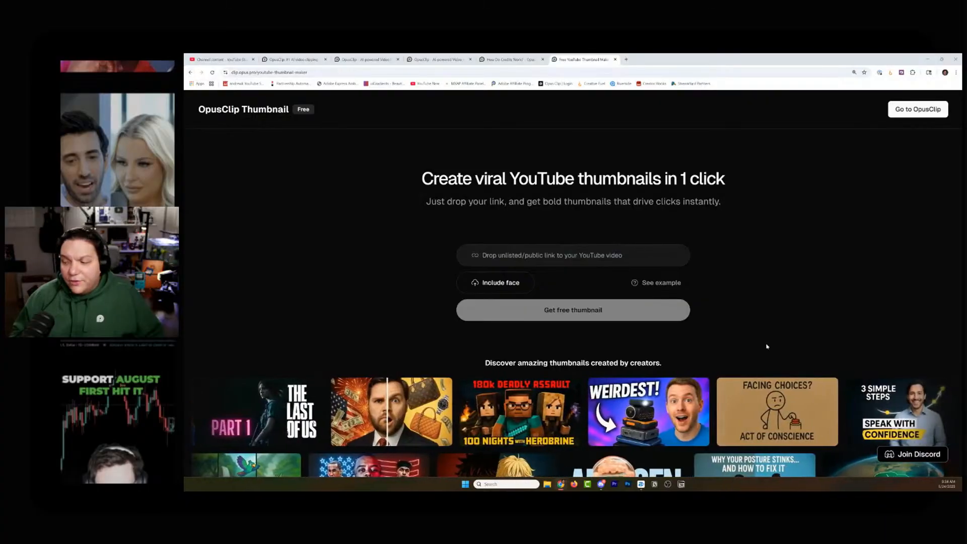
Step: Return to the OpusClip home page and look over the two project pages already open in the browser
click(190, 72)
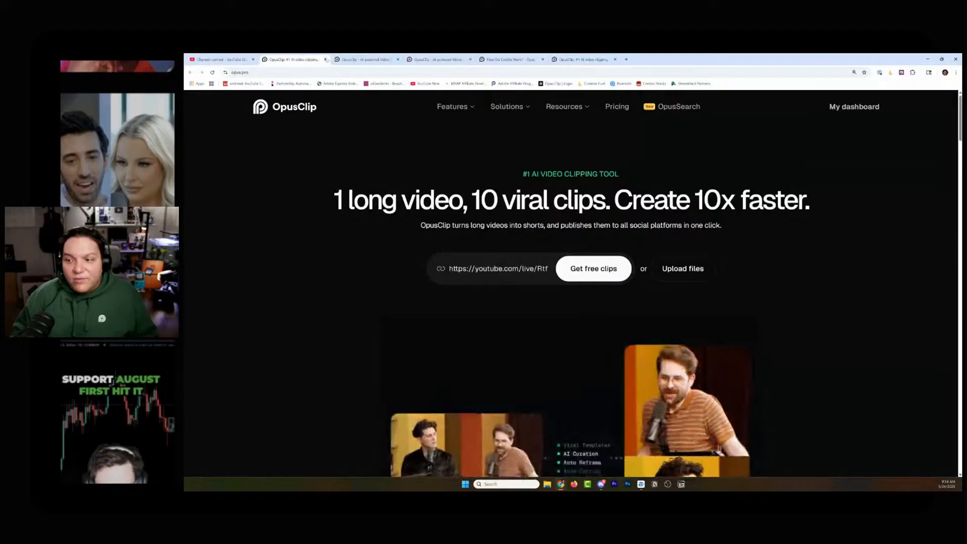
click(349, 59)
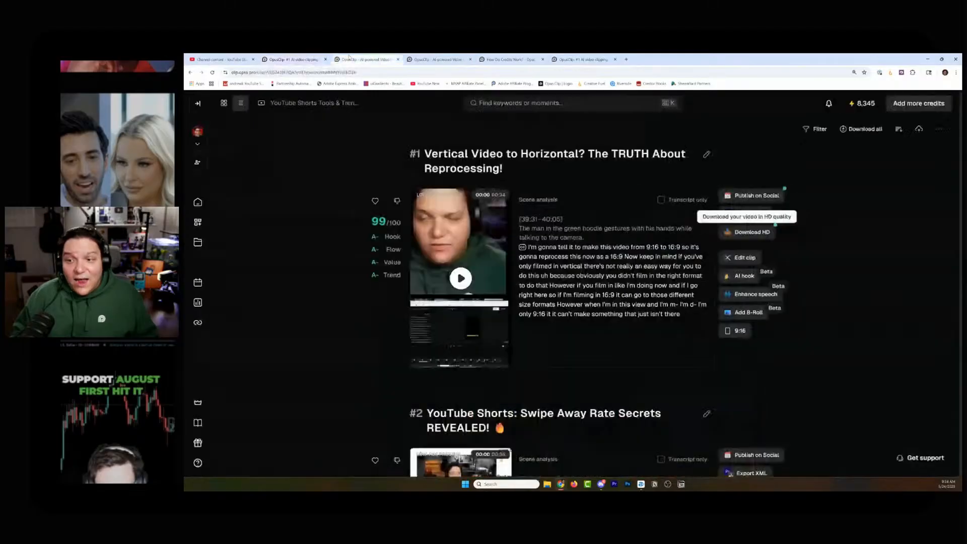
click(418, 58)
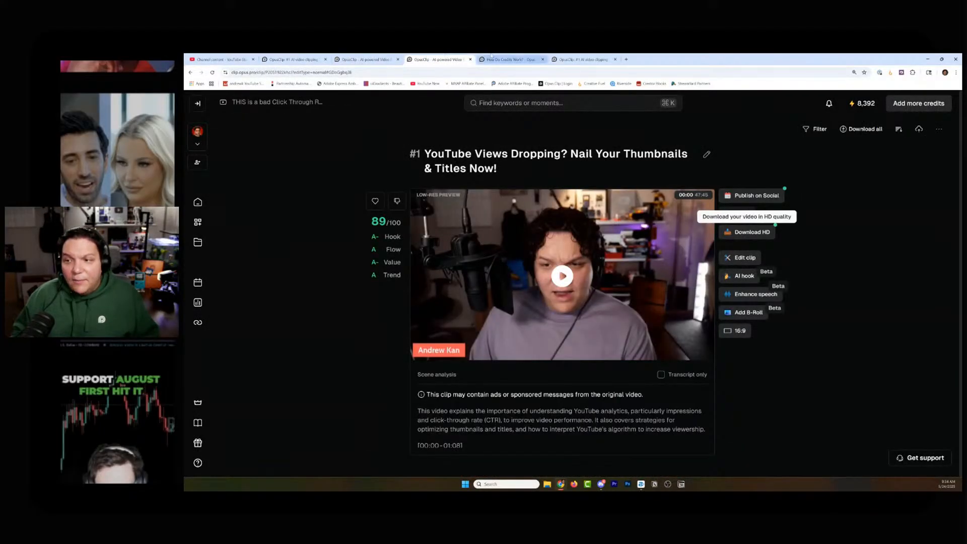
mouse_move(744, 220)
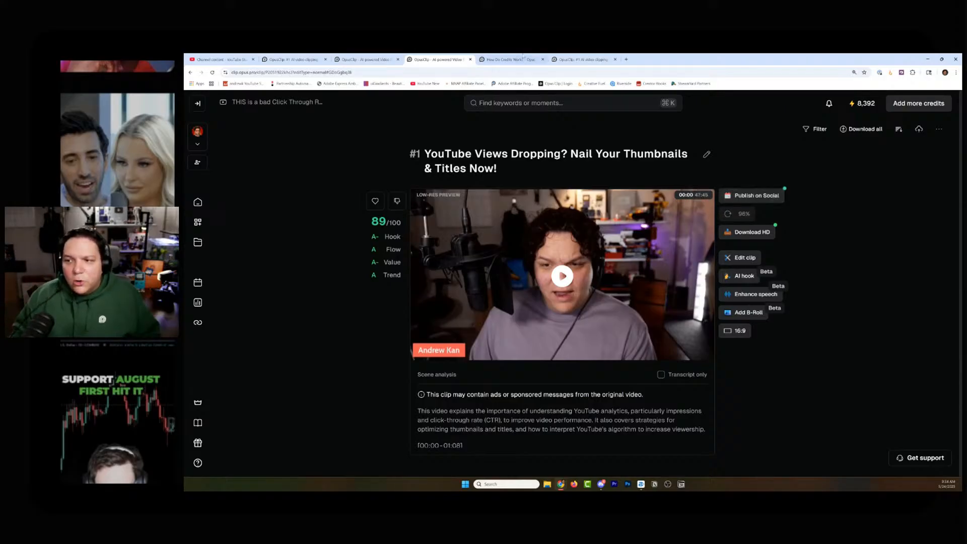
click(594, 56)
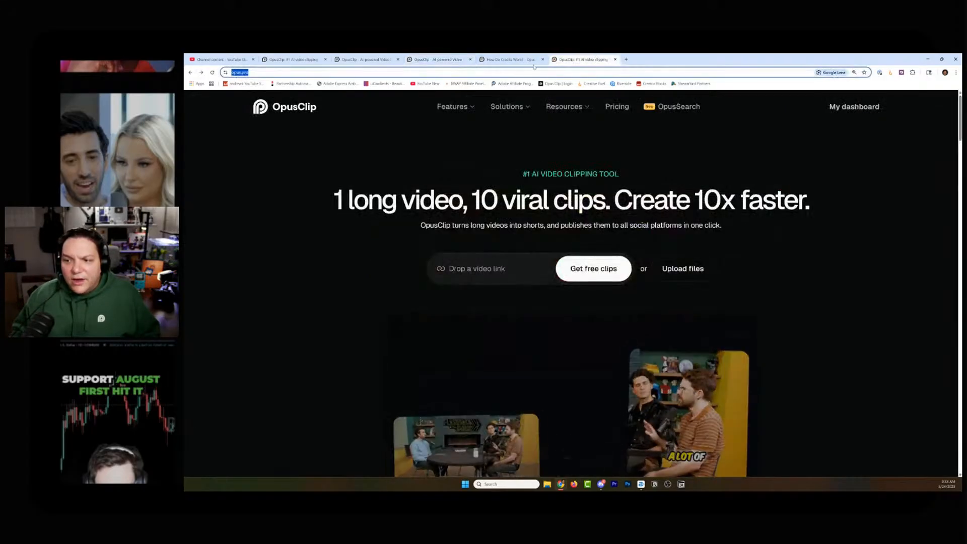
mouse_move(507, 113)
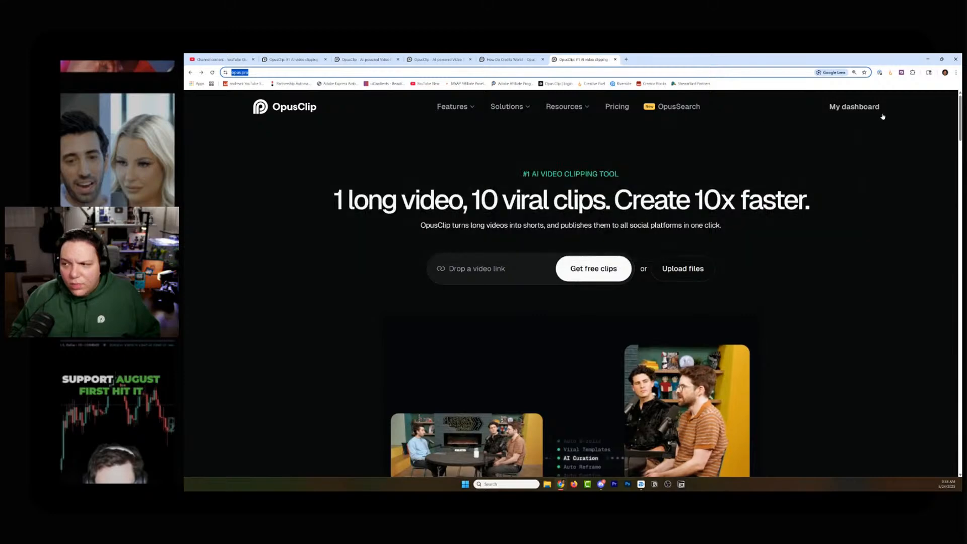
Step: Open the dashboard, look into the YouTube Shorts Tools & Trends project, and return to the full project list
click(867, 107)
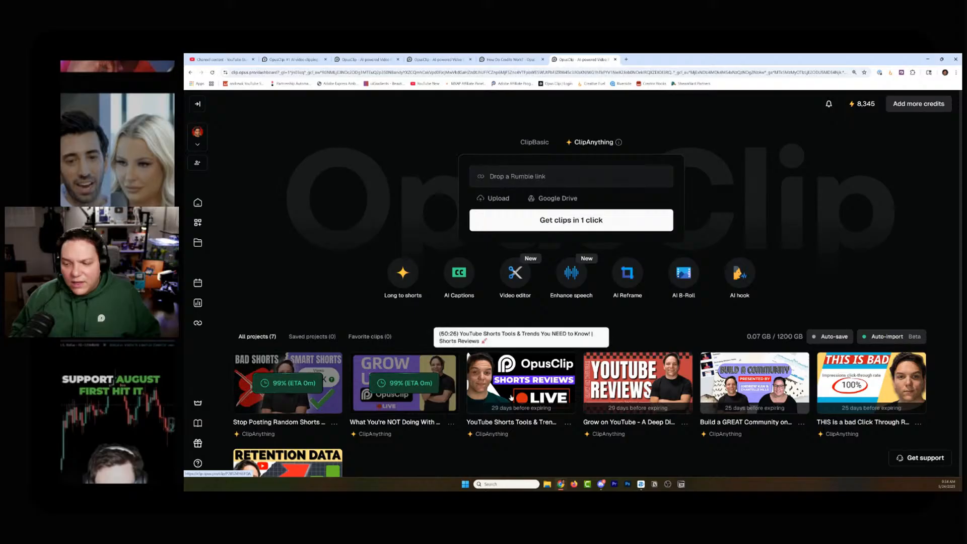
click(511, 398)
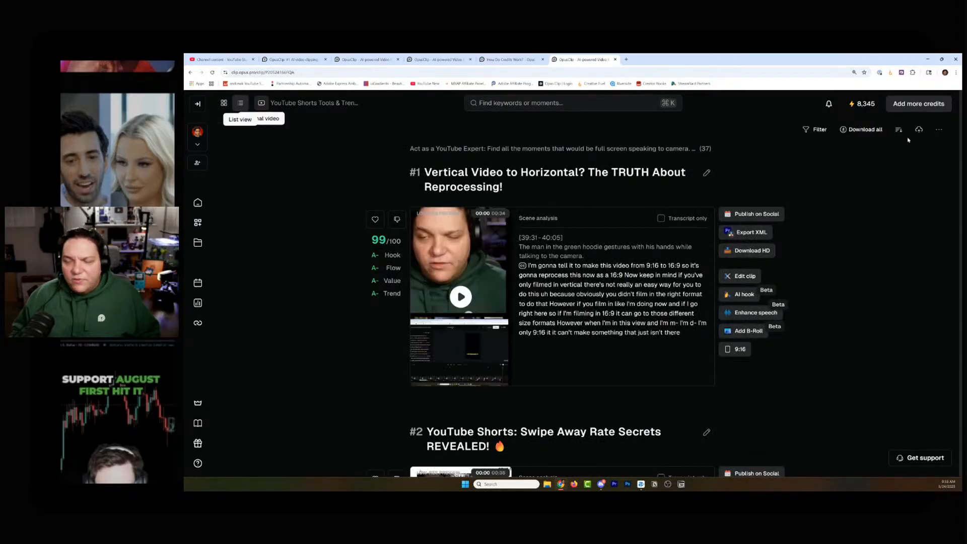
click(199, 205)
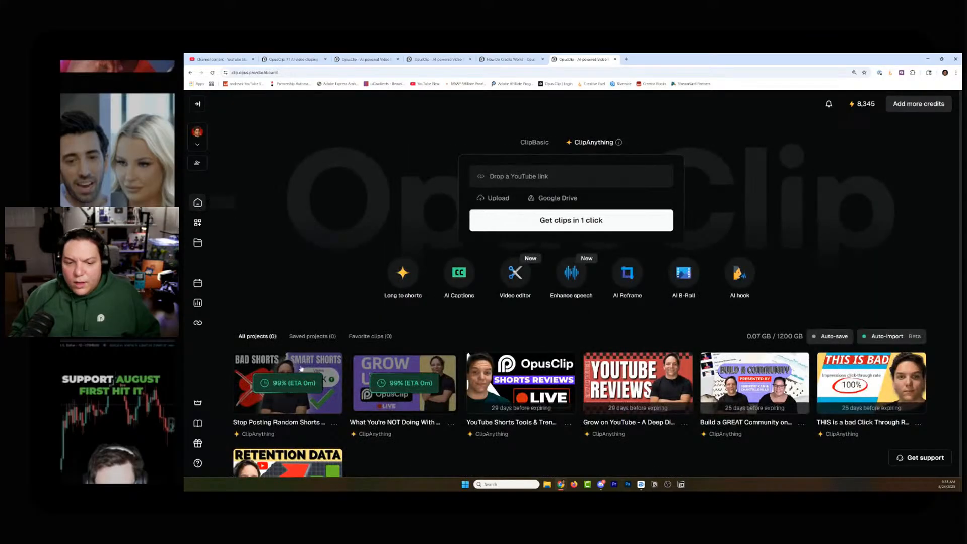
scroll(645, 407, down, 1)
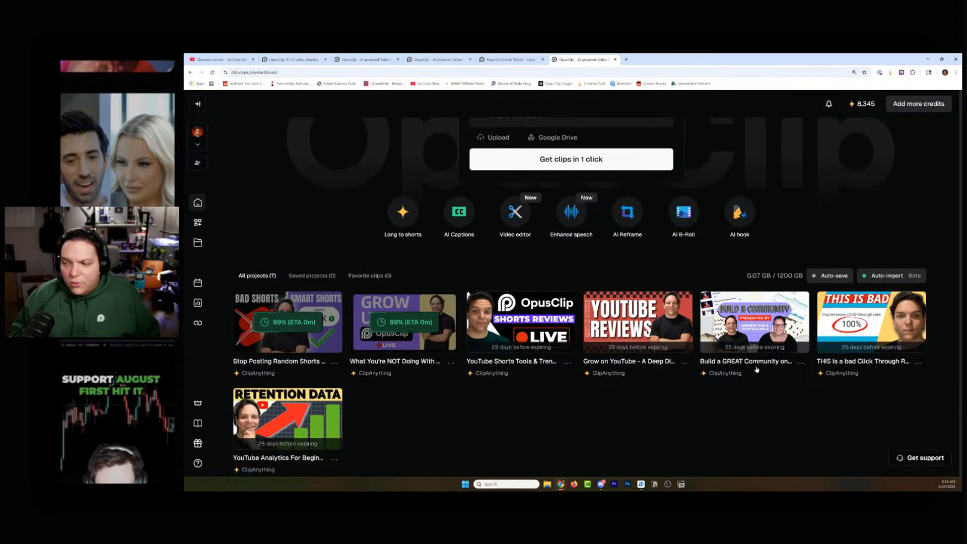
Step: Open the Build a GREAT Community project's clip in the editor, skim its transcript, and return to the project page
click(757, 344)
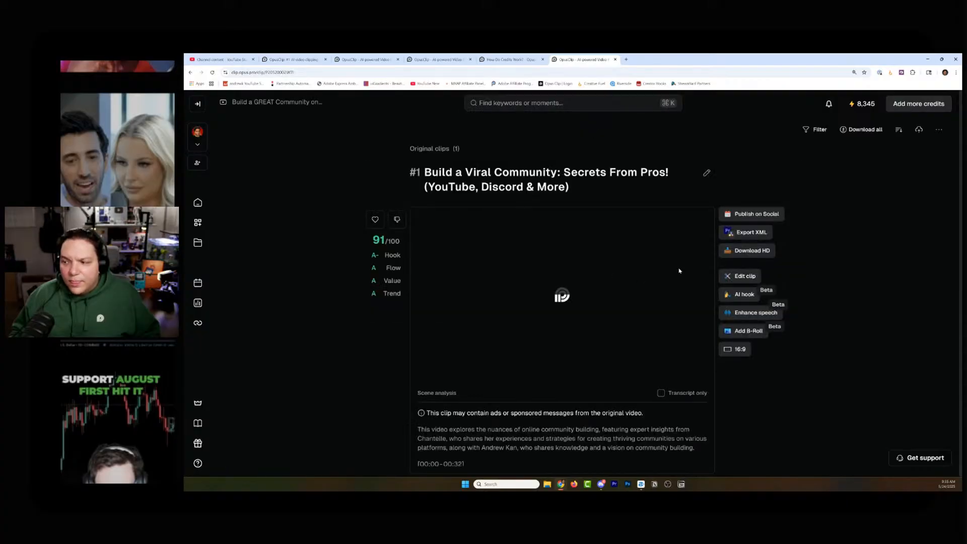
click(745, 276)
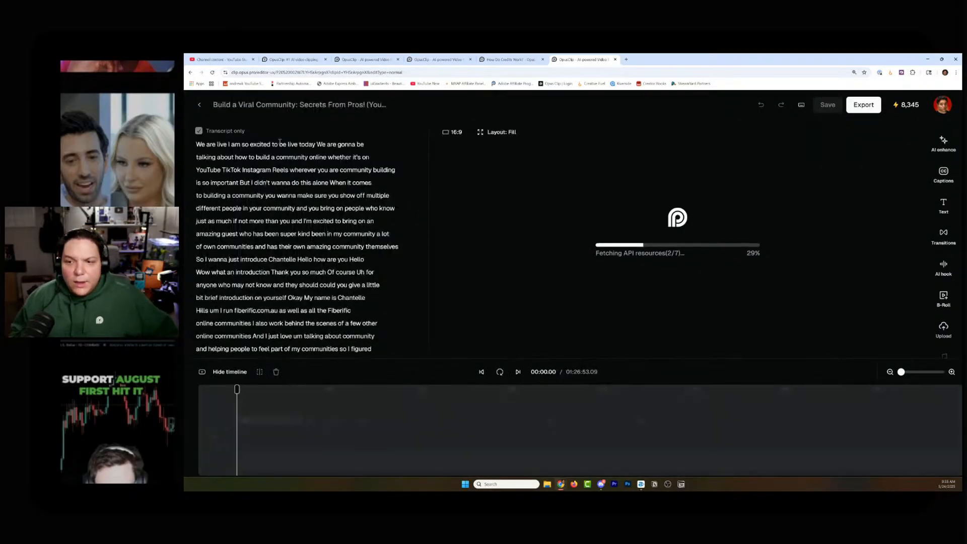
scroll(373, 210, down, 10)
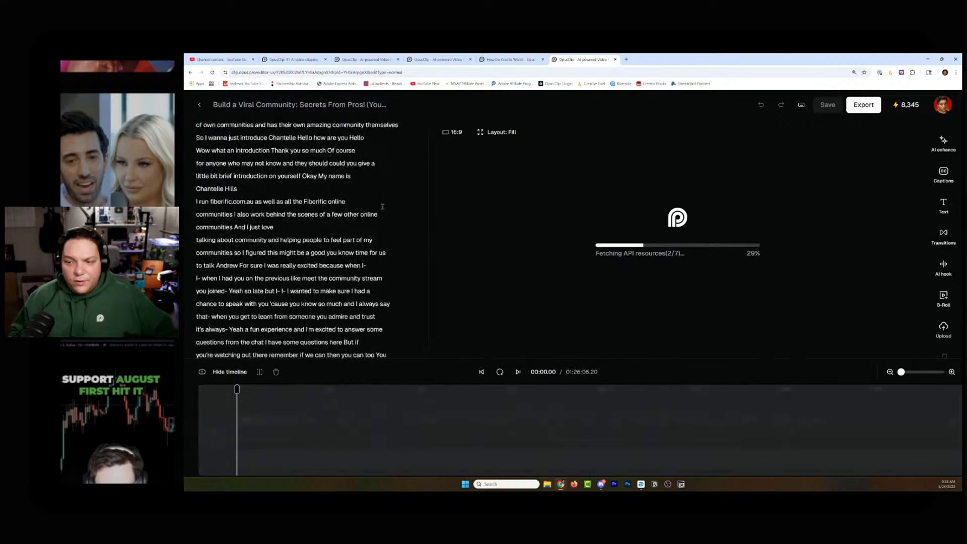
scroll(383, 210, up, 10)
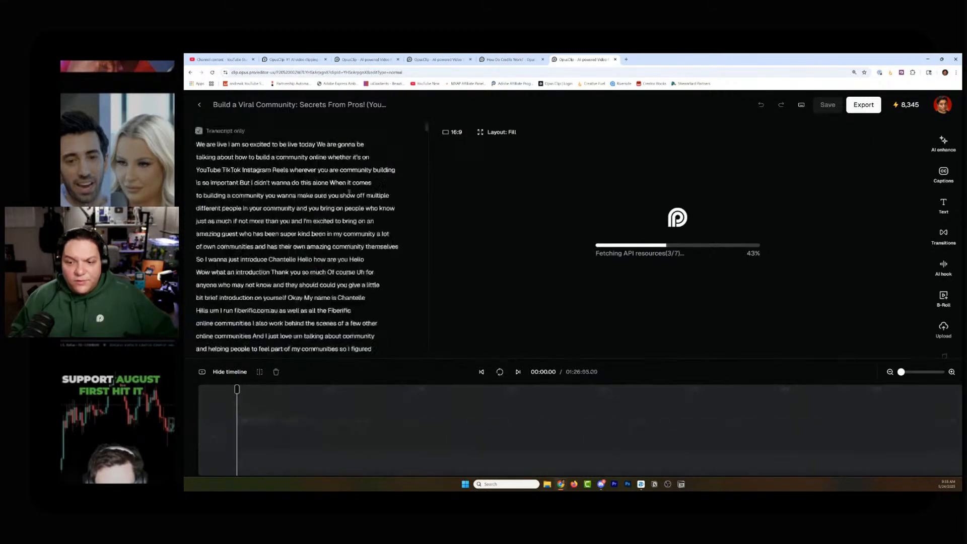
click(199, 104)
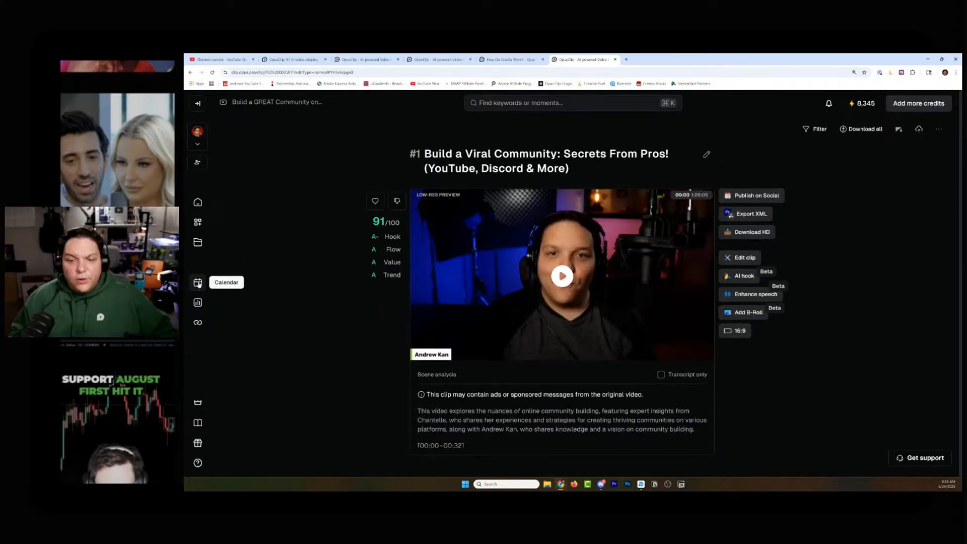
Step: Look over the asset library and reopen the Build a GREAT Community project from the dashboard
click(198, 244)
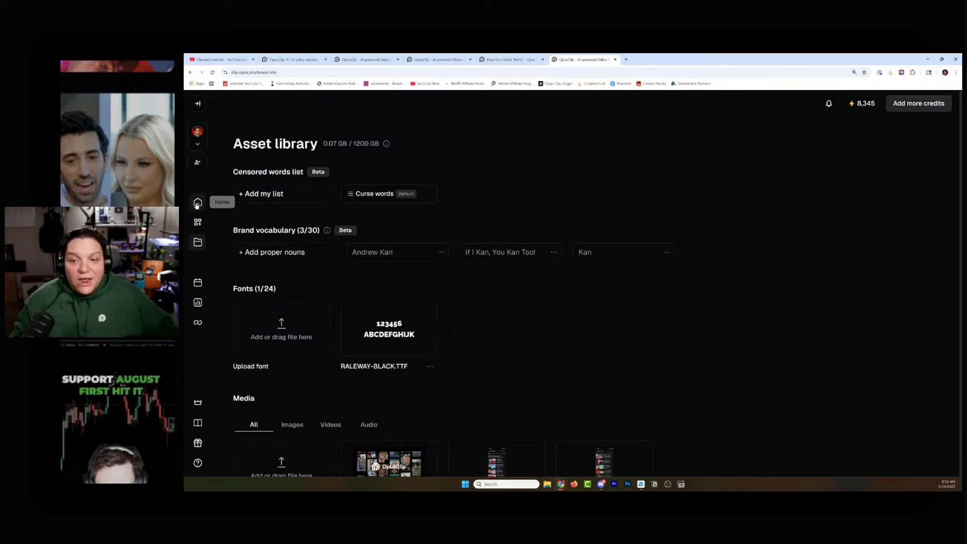
click(197, 202)
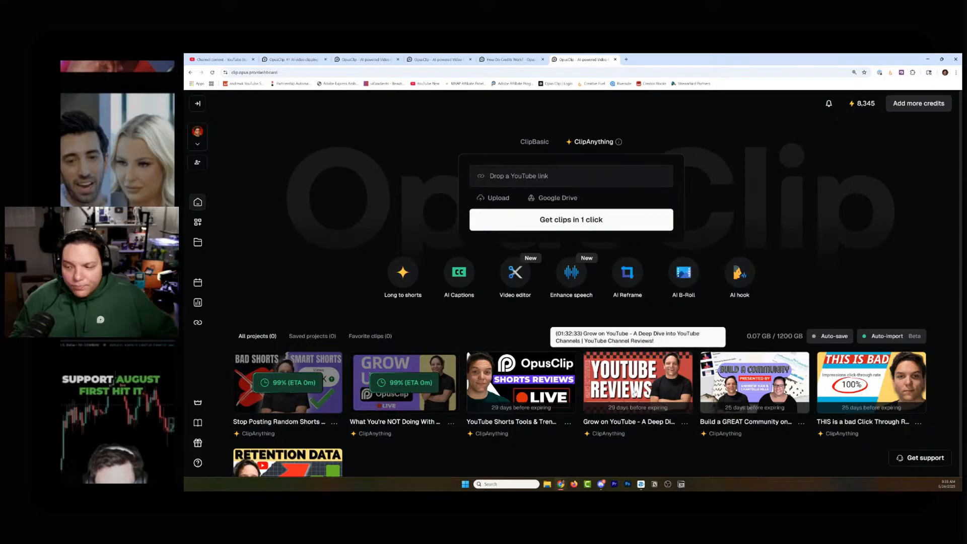
click(753, 405)
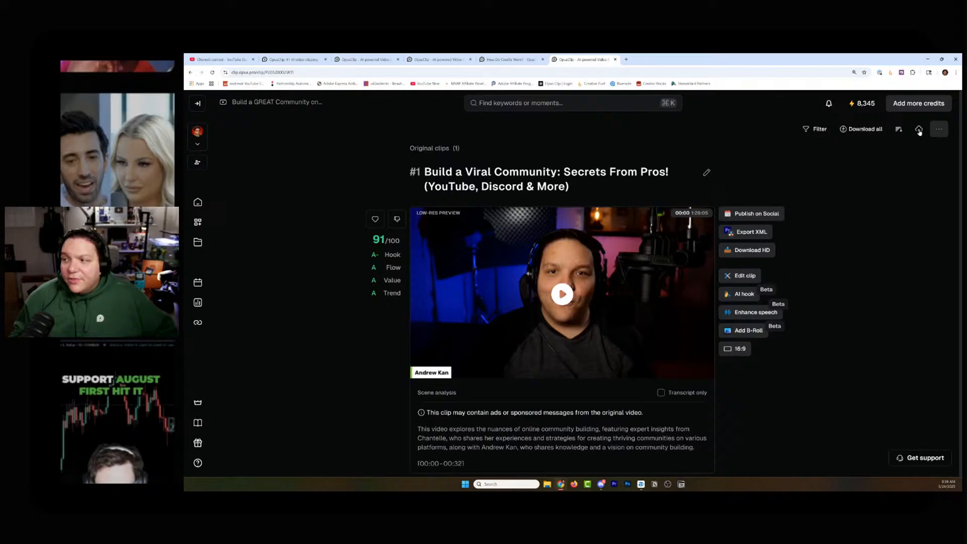
Step: Check the project's bulk download list, selecting and deselecting its clip, and close the list
click(862, 129)
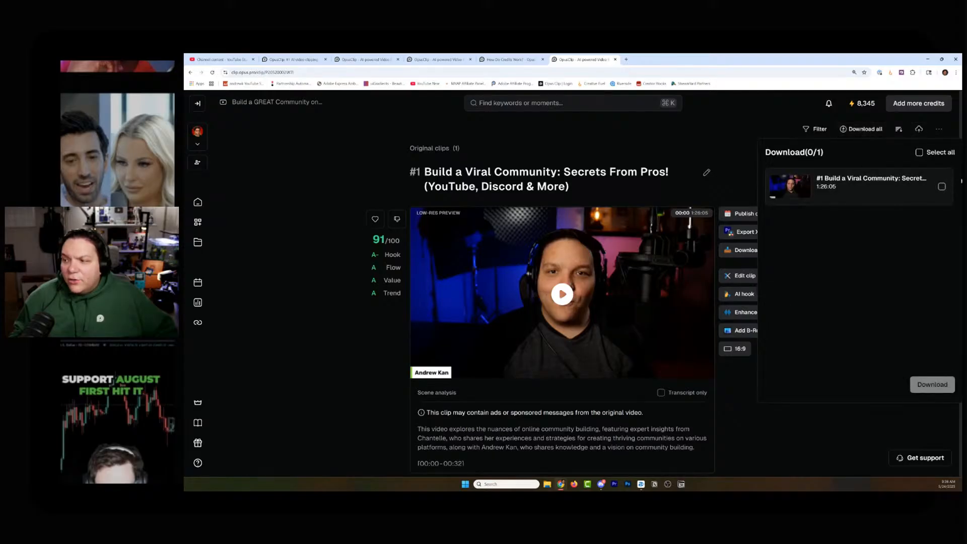
click(942, 187)
click(942, 187)
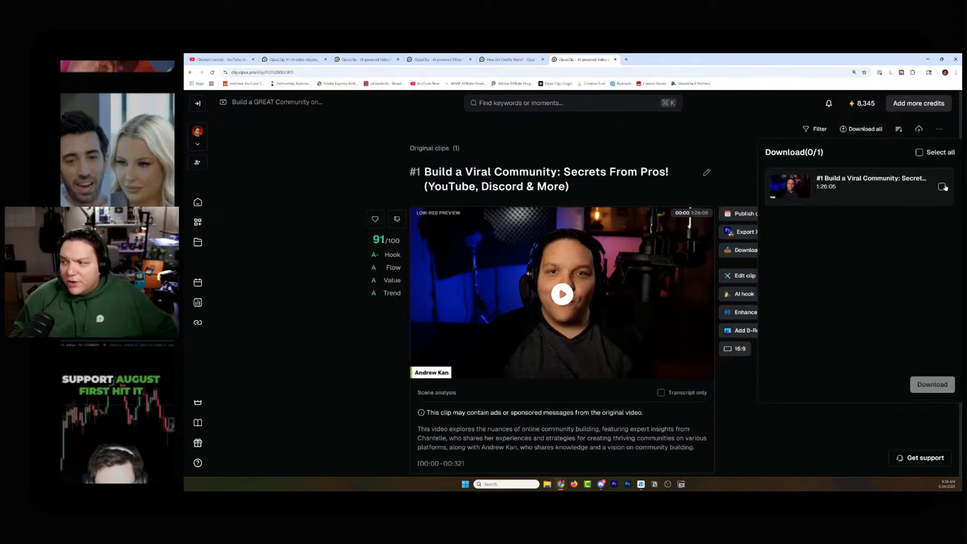
click(833, 132)
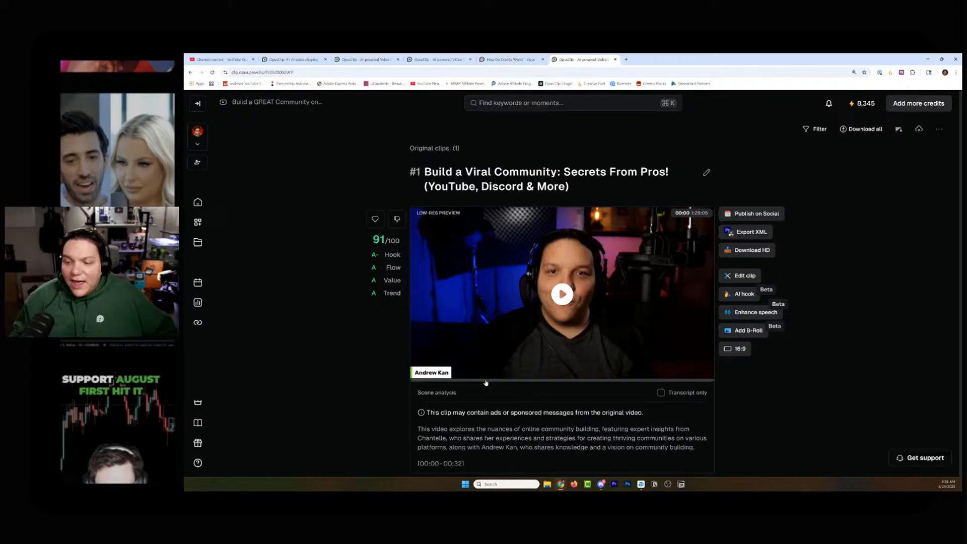
Step: Preview the community clip from about 21:31 and look over the project's additional options
click(487, 380)
click(564, 297)
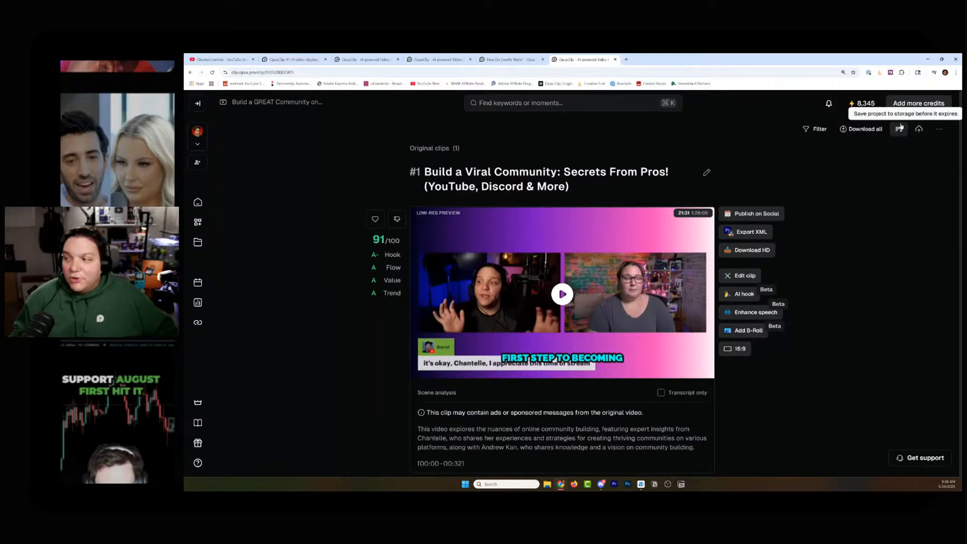
click(940, 132)
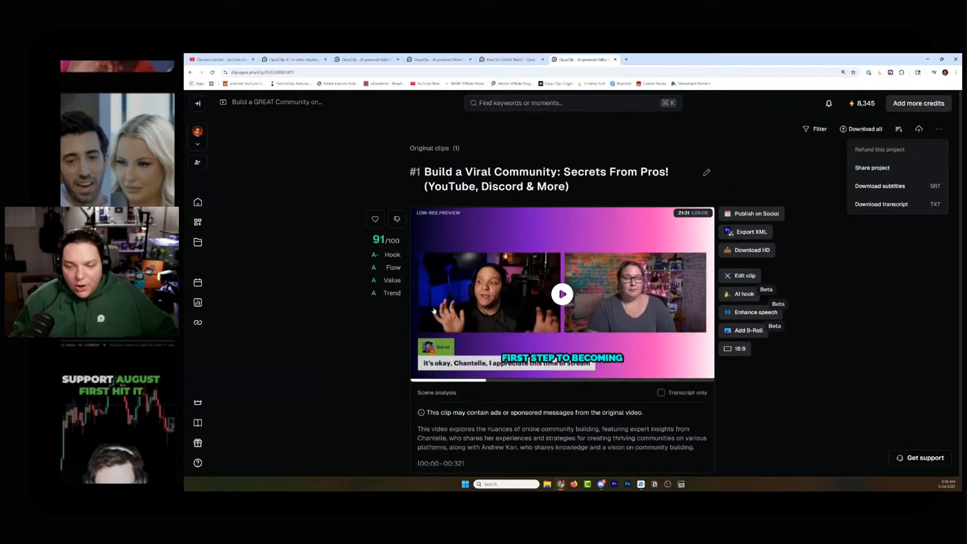
Step: Limit the scene analysis to the transcript only and look through the community clip's transcript from beginning to end
scroll(533, 375, down, 2)
click(661, 344)
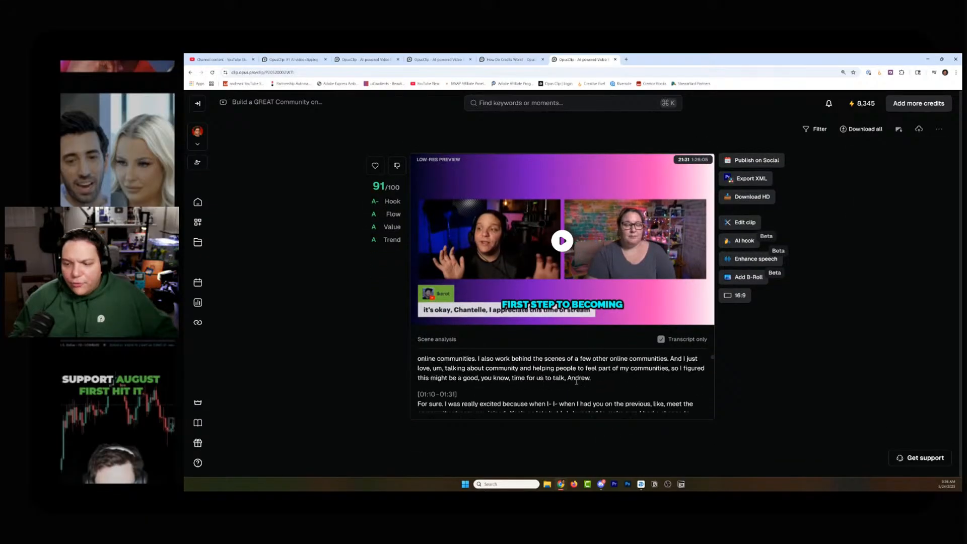
drag(713, 358, 714, 417)
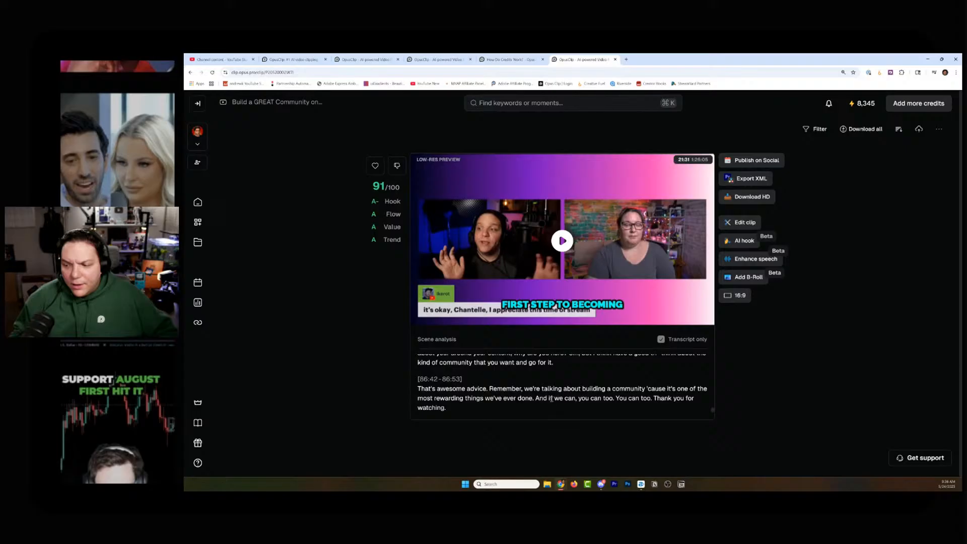
scroll(551, 399, up, 3)
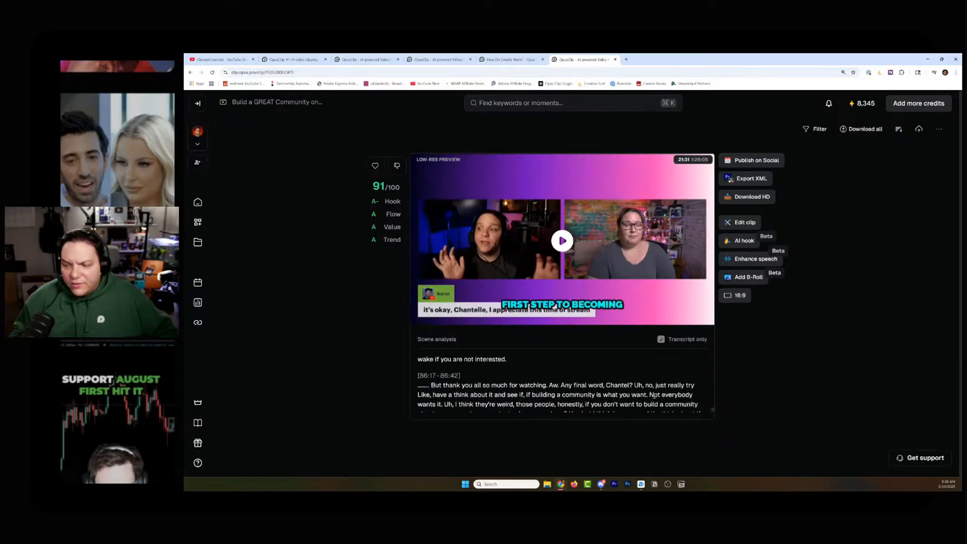
drag(711, 411, 719, 336)
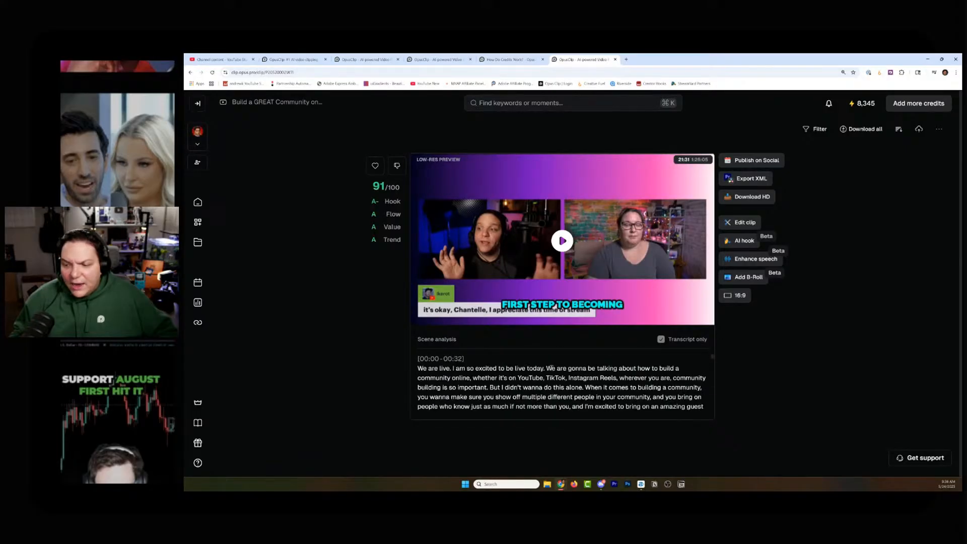
scroll(540, 378, down, 5)
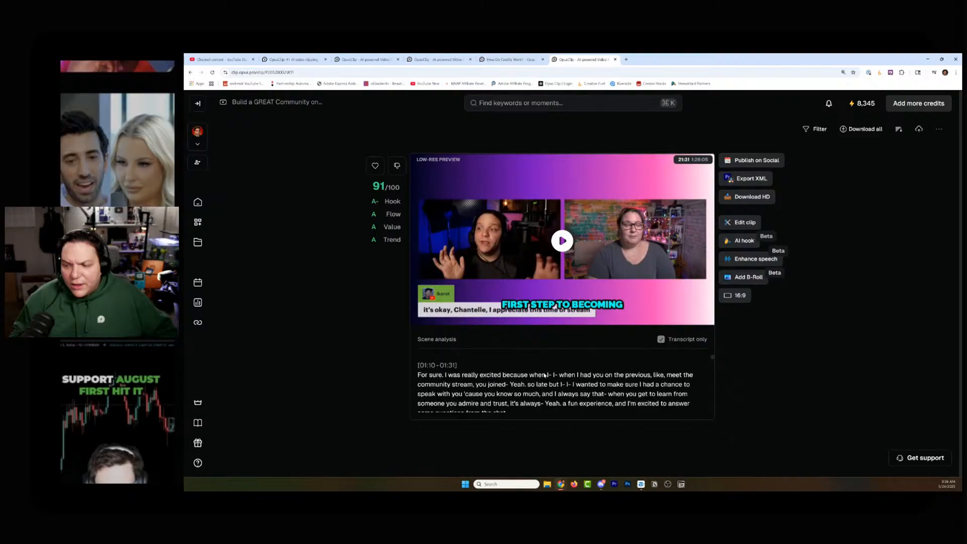
scroll(570, 376, up, 5)
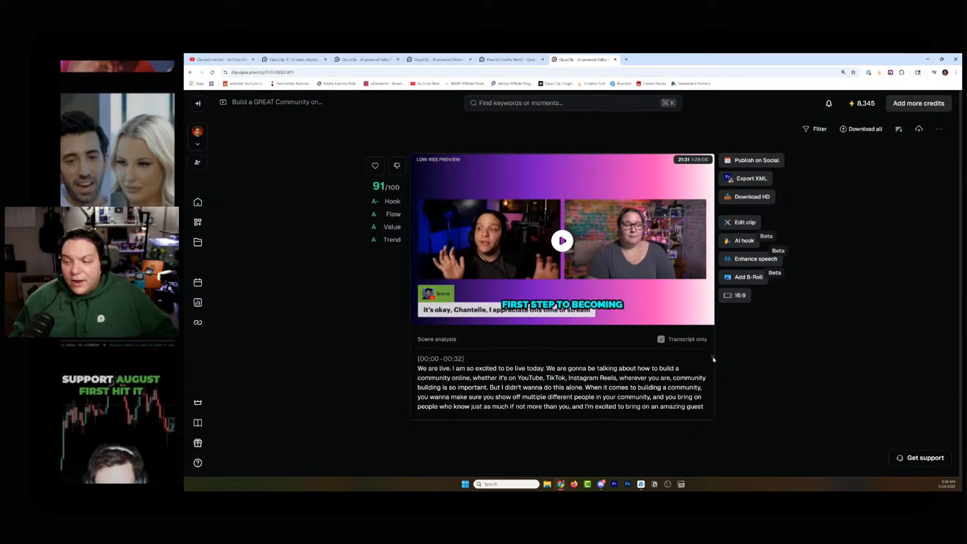
drag(713, 359, 712, 420)
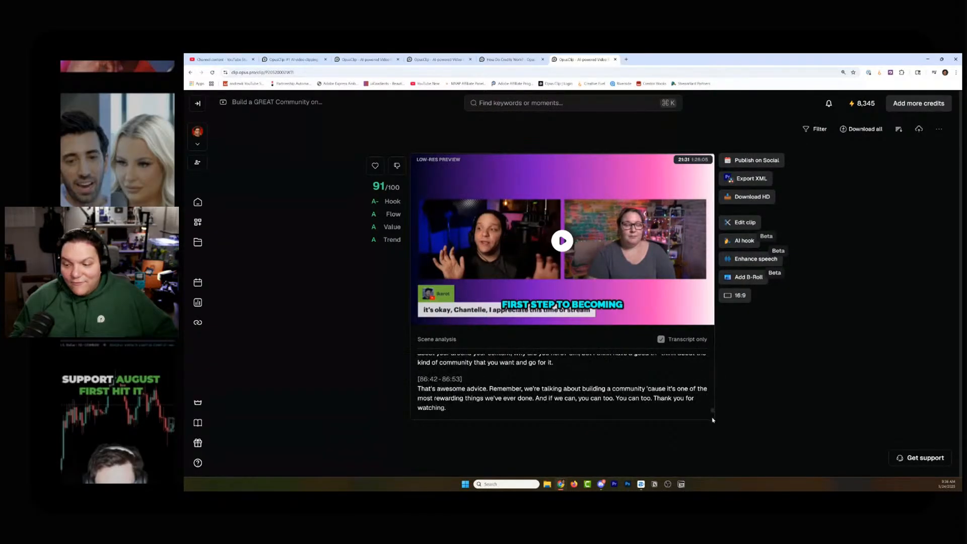
Step: Download the community project's subtitles as an SRT file and move the save dialog out of the way
click(938, 130)
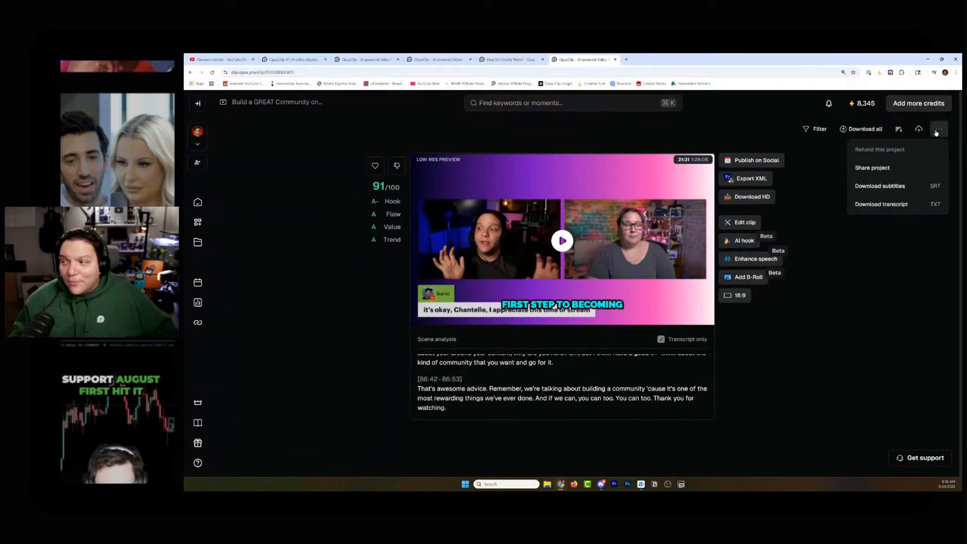
click(894, 191)
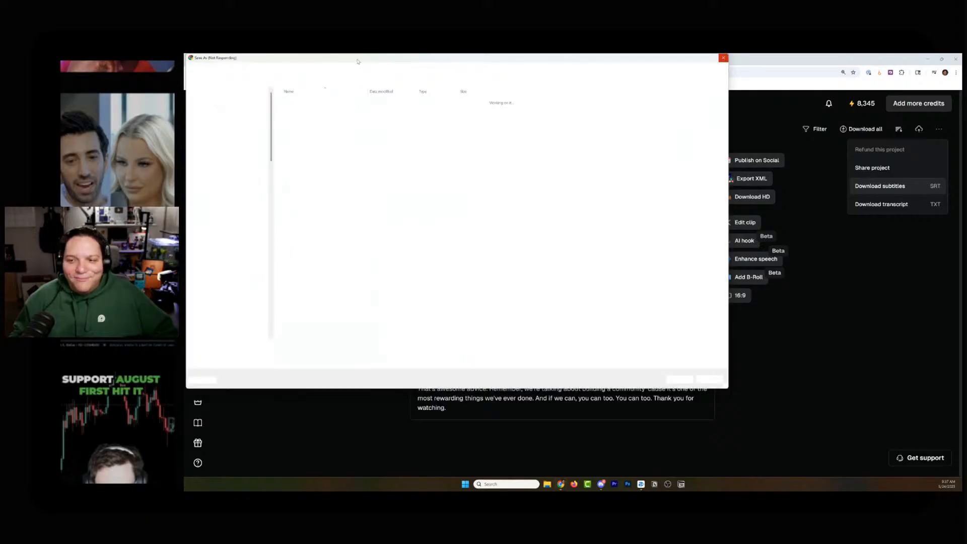
drag(358, 60, 0, 126)
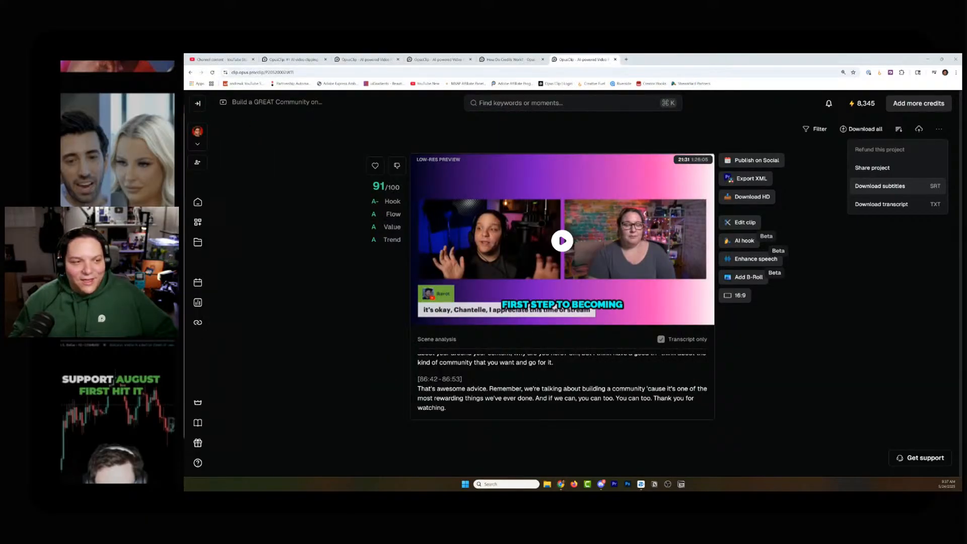
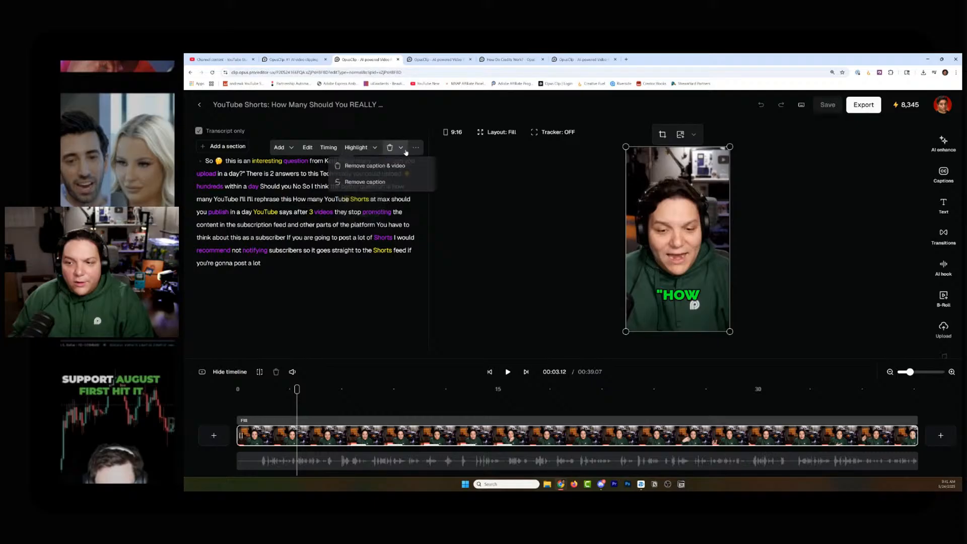
Step: Trim the clip so it starts at the words "How many Shorts can you upload in a day?"
click(416, 148)
click(356, 147)
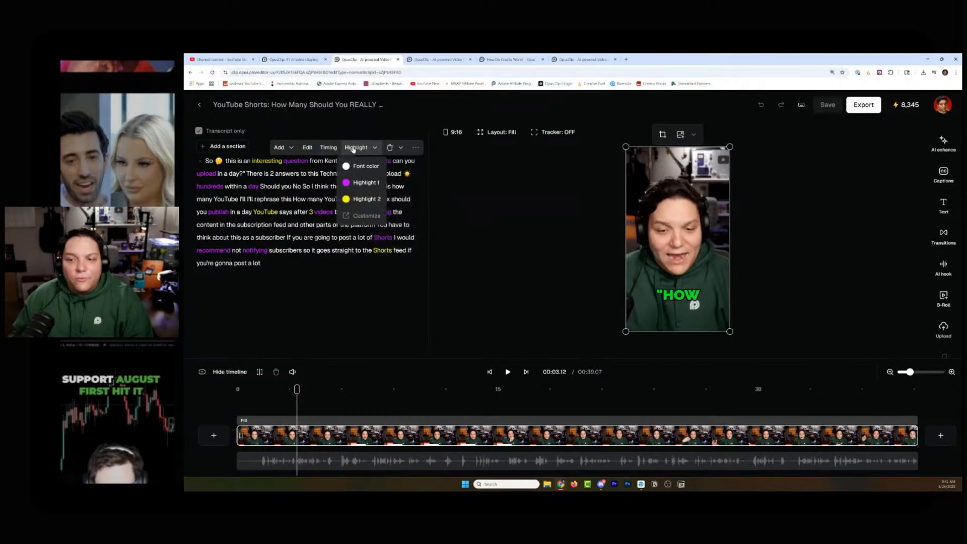
click(401, 148)
click(414, 147)
click(401, 148)
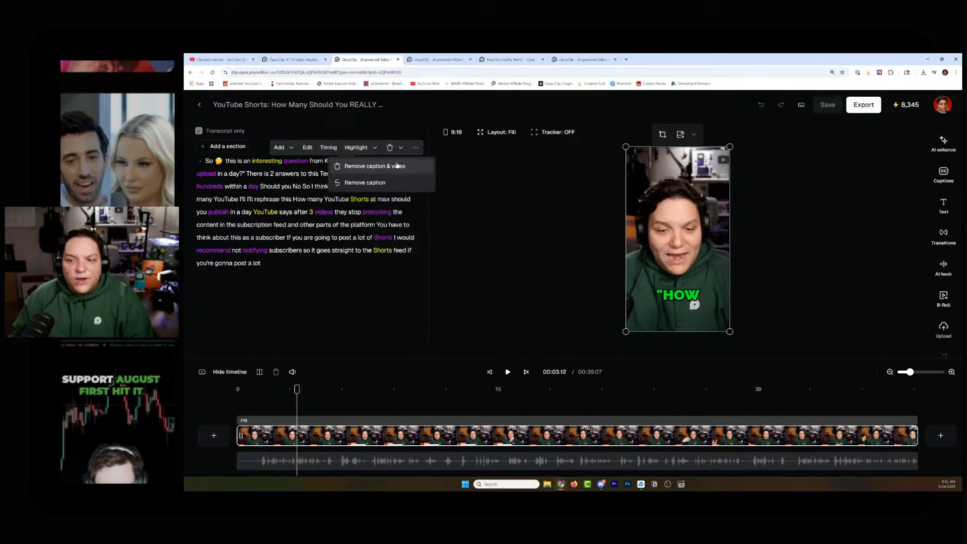
click(415, 148)
mouse_move(415, 167)
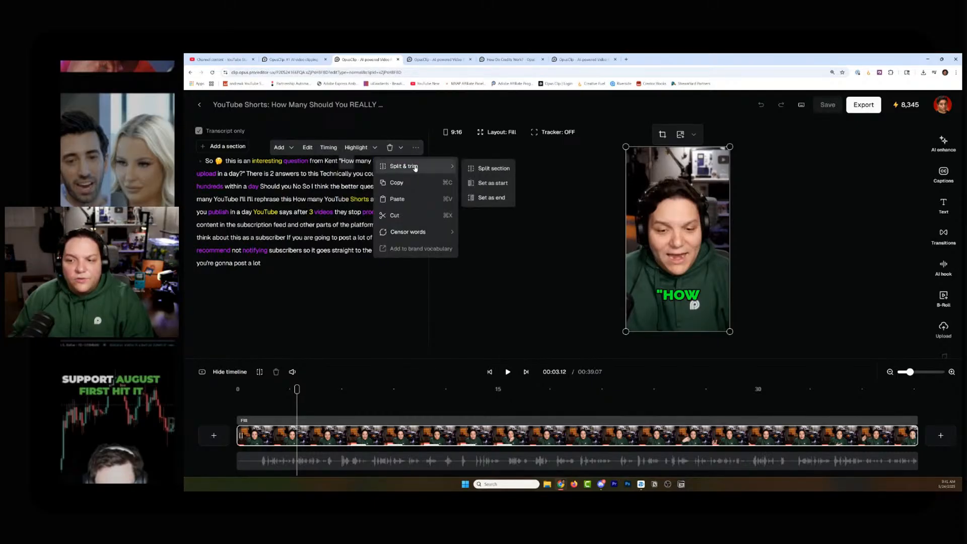
click(490, 184)
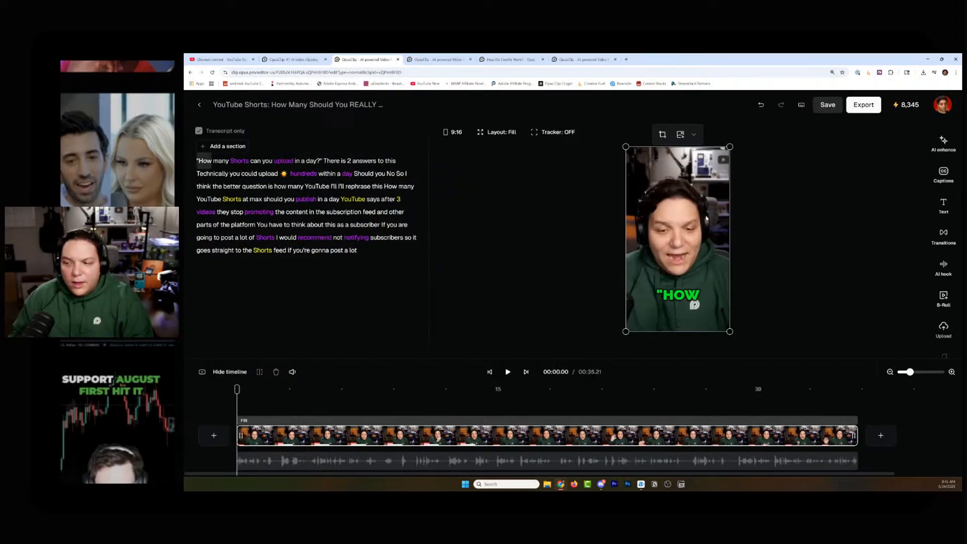
click(662, 135)
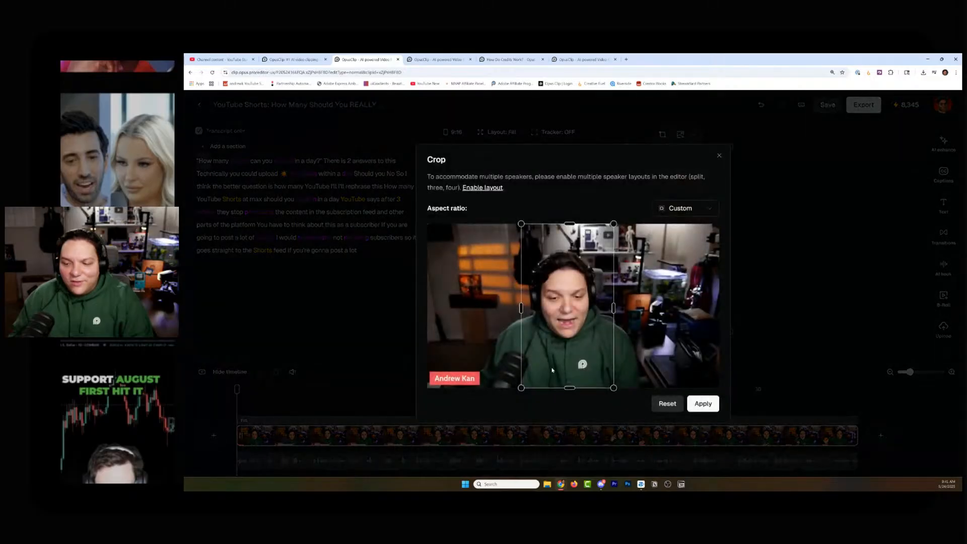
click(717, 155)
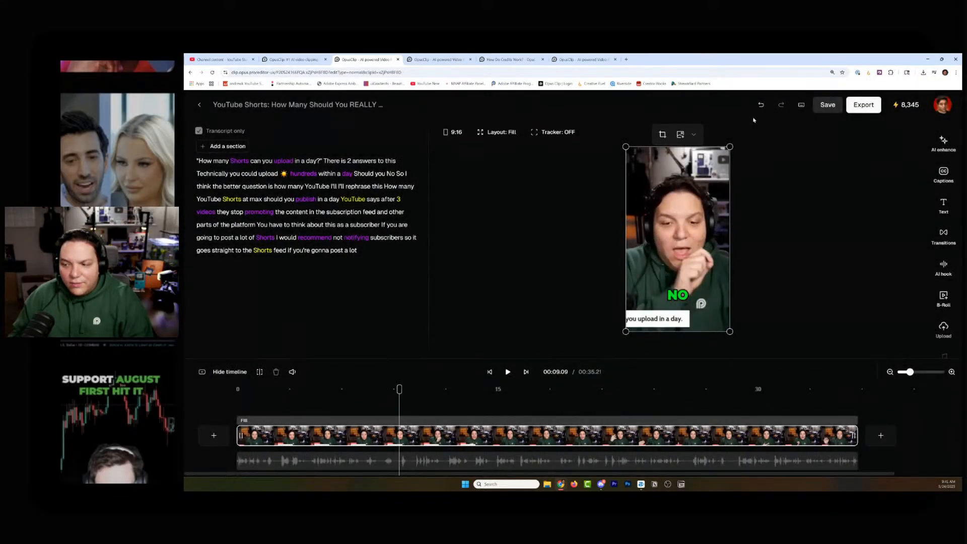
click(662, 134)
drag(502, 354, 466, 357)
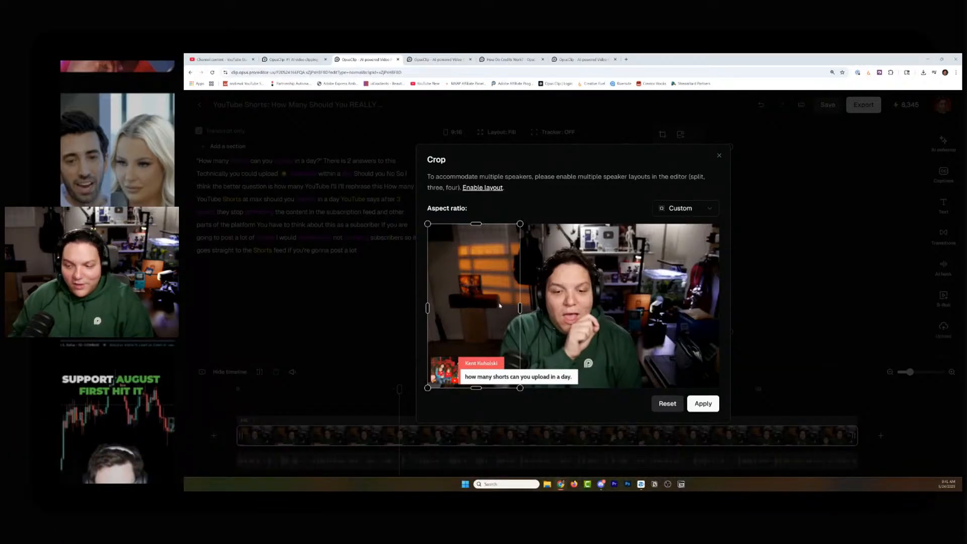
click(719, 157)
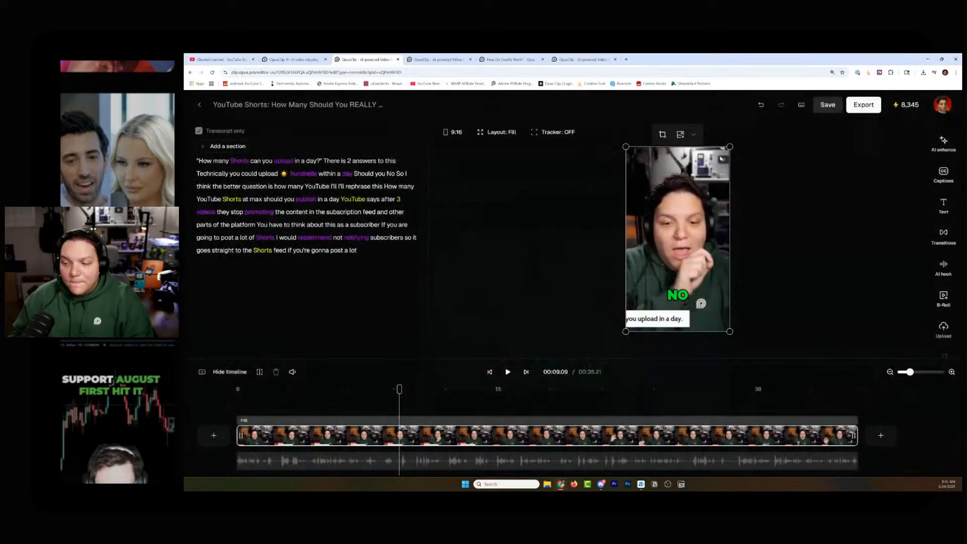
Step: Change the scene's layout to Fit and play the clip from the beginning to check the framing
drag(401, 388, 231, 395)
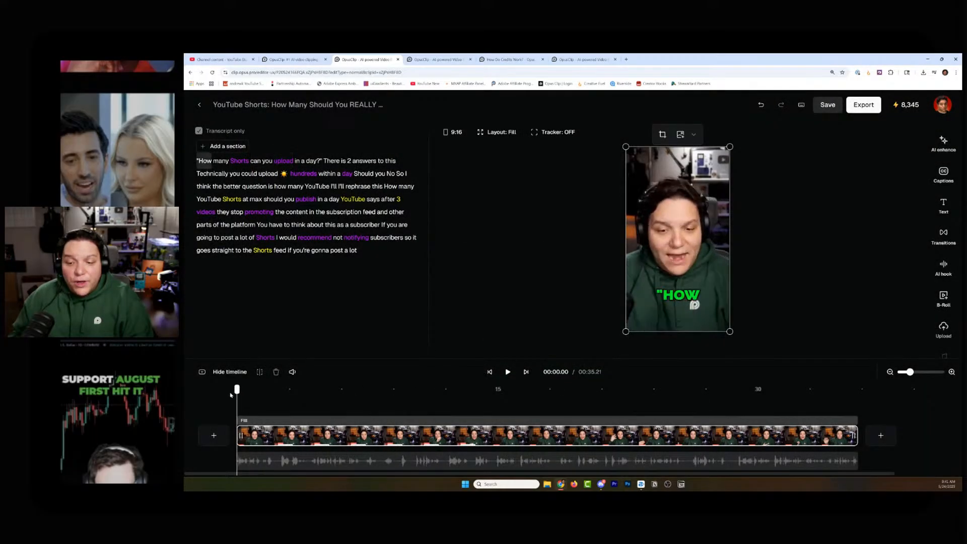
click(310, 426)
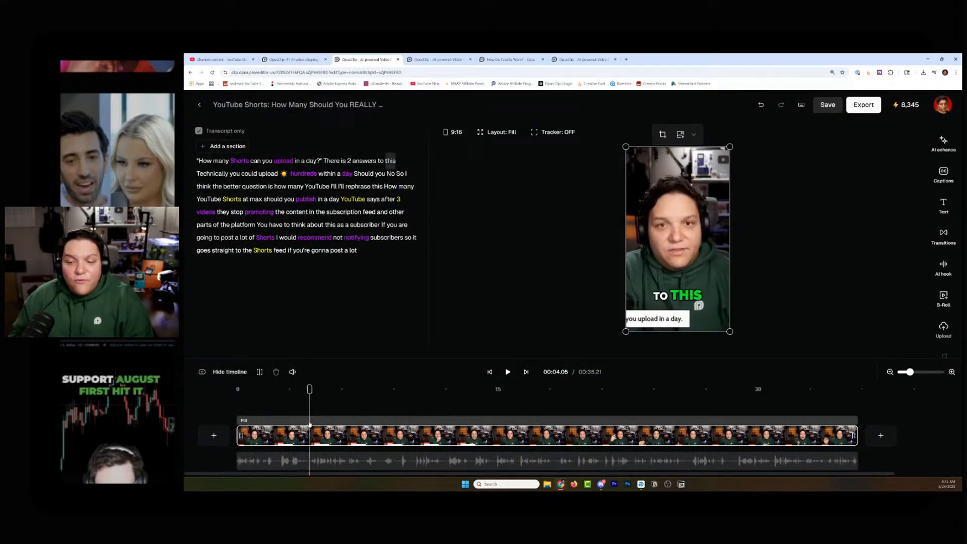
click(375, 423)
drag(375, 390, 226, 398)
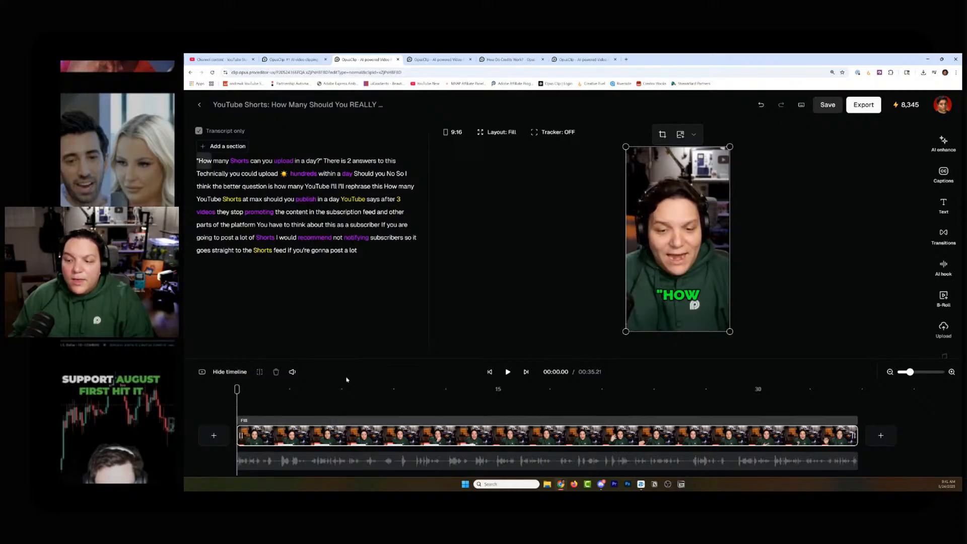
click(503, 132)
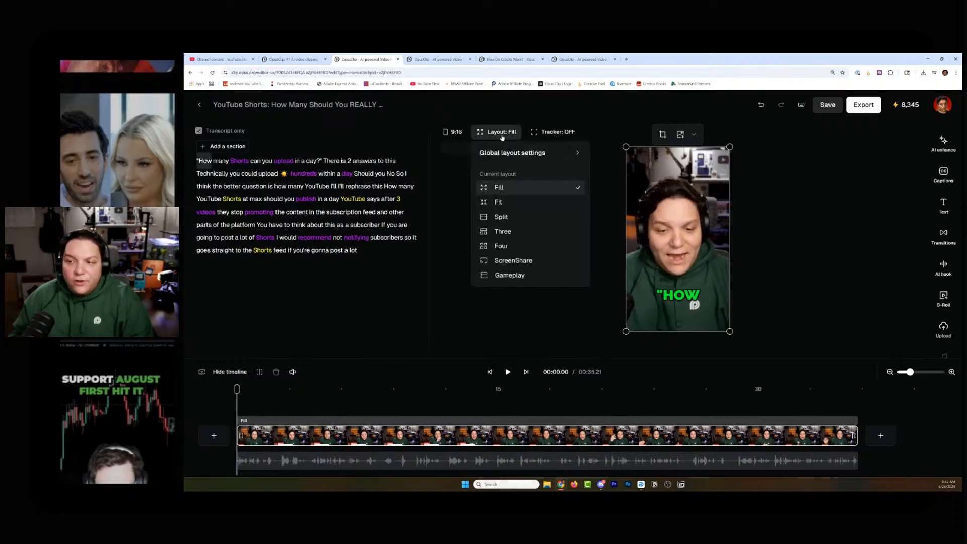
click(508, 203)
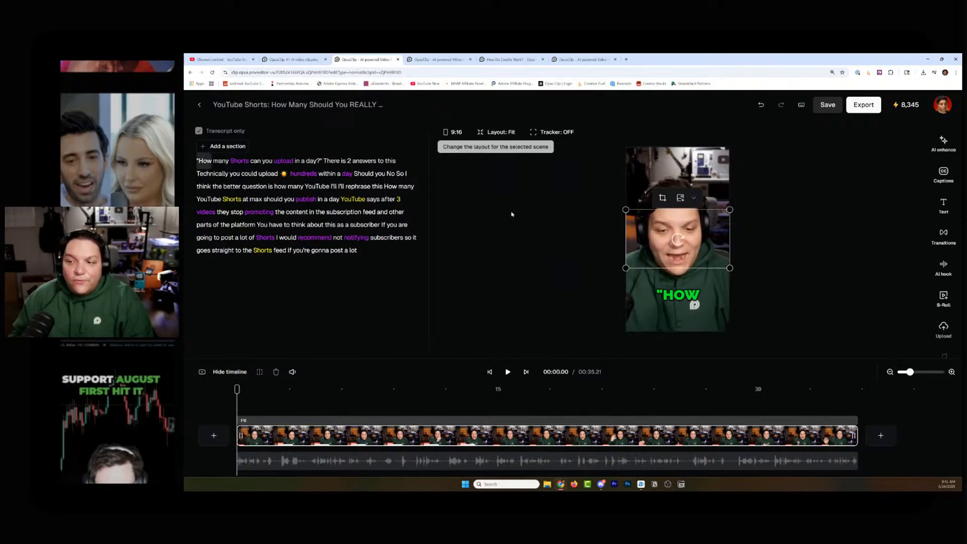
click(508, 372)
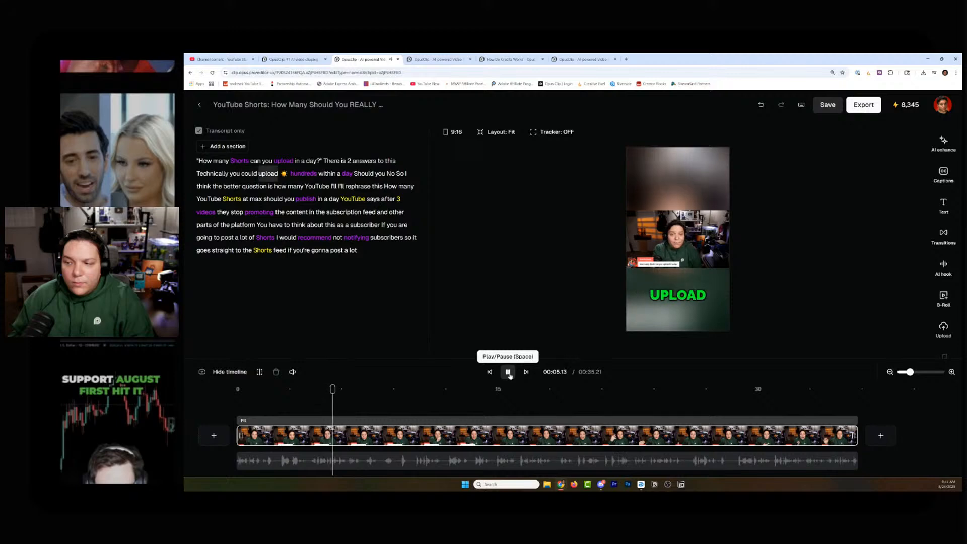
click(508, 373)
Step: Move the caption into the blurred area above the speaker's video and place the sun emoji just below it
click(669, 296)
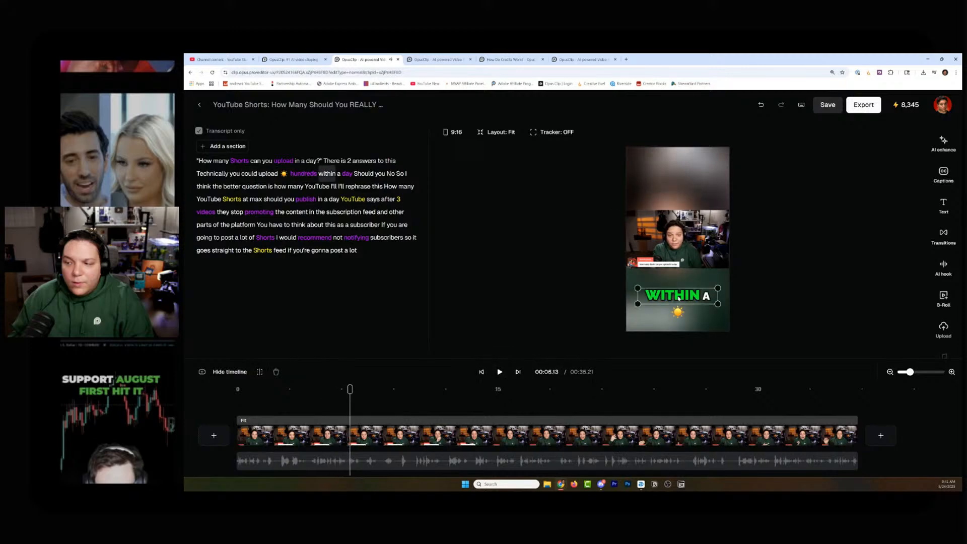
drag(599, 282, 604, 175)
drag(607, 313, 610, 211)
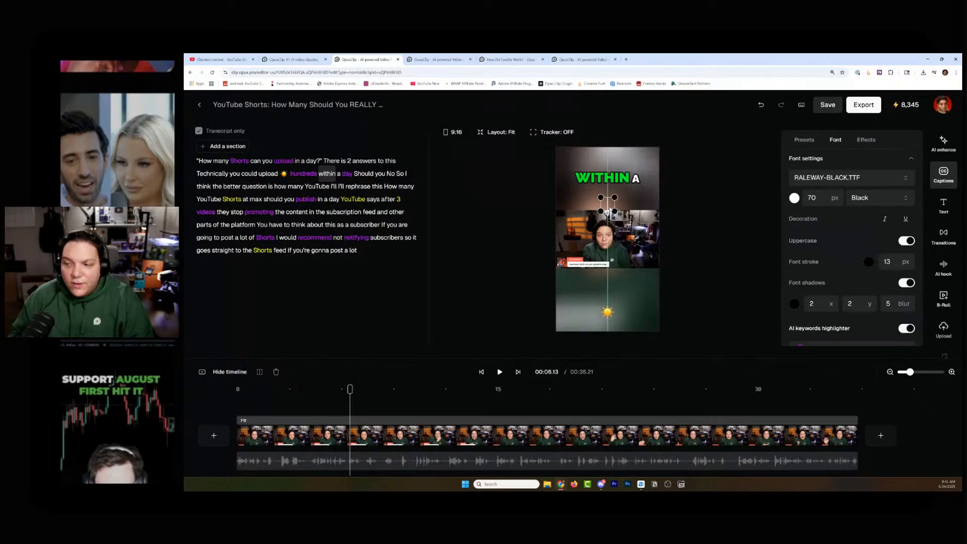
Step: Split the clip at 00:12.18, set the second section's layout to Fill, and play across the cut
drag(350, 389, 458, 411)
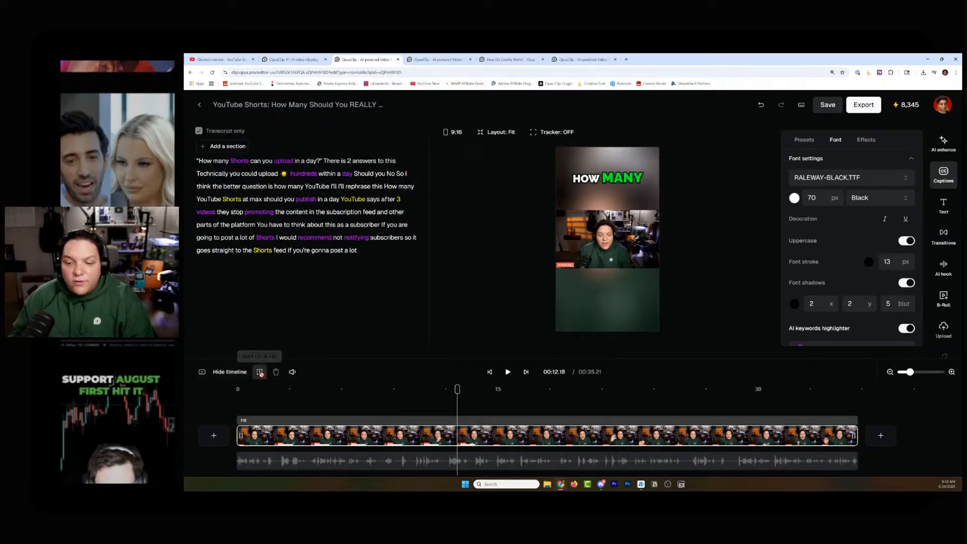
click(259, 372)
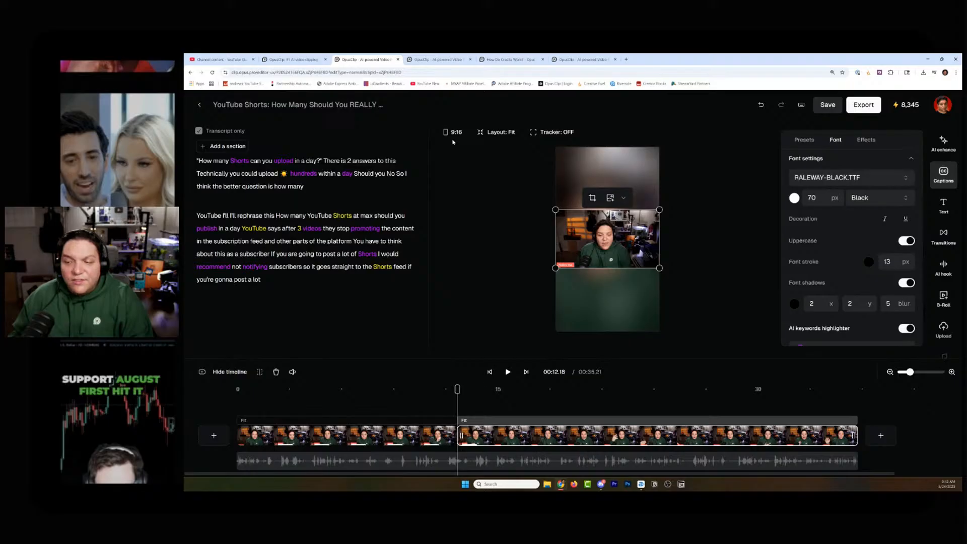
click(501, 131)
click(502, 188)
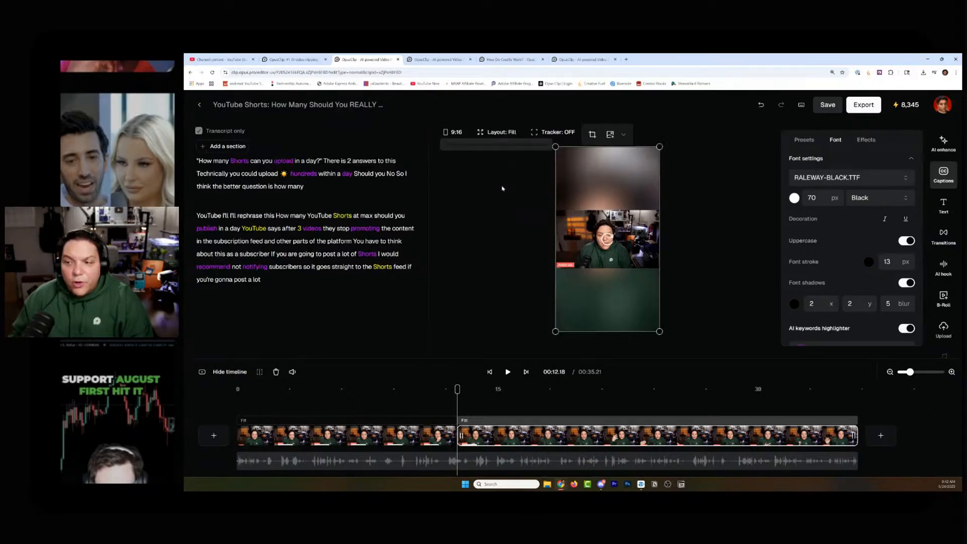
click(452, 435)
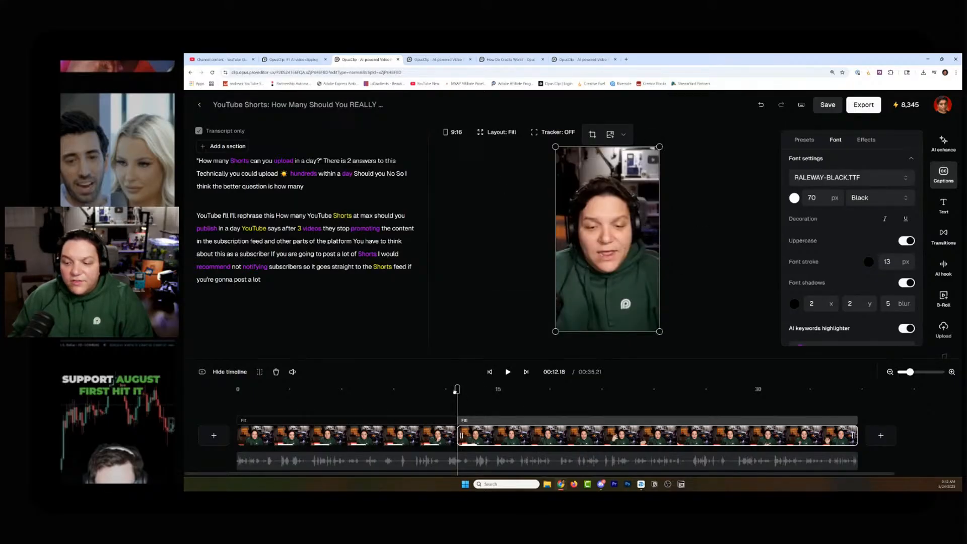
click(508, 372)
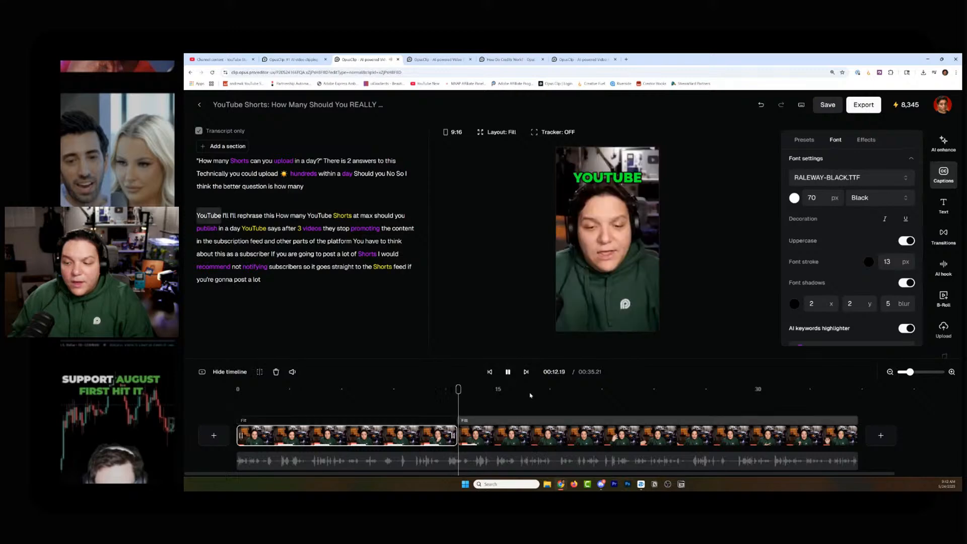
click(508, 373)
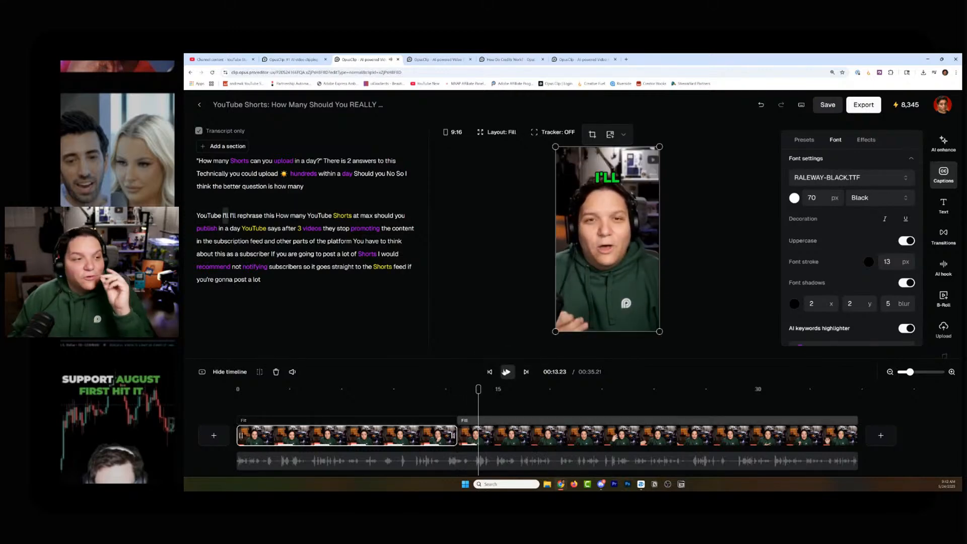
Step: Move the second section's caption down from the speaker's head to the lower chest area
drag(479, 389, 535, 388)
click(468, 393)
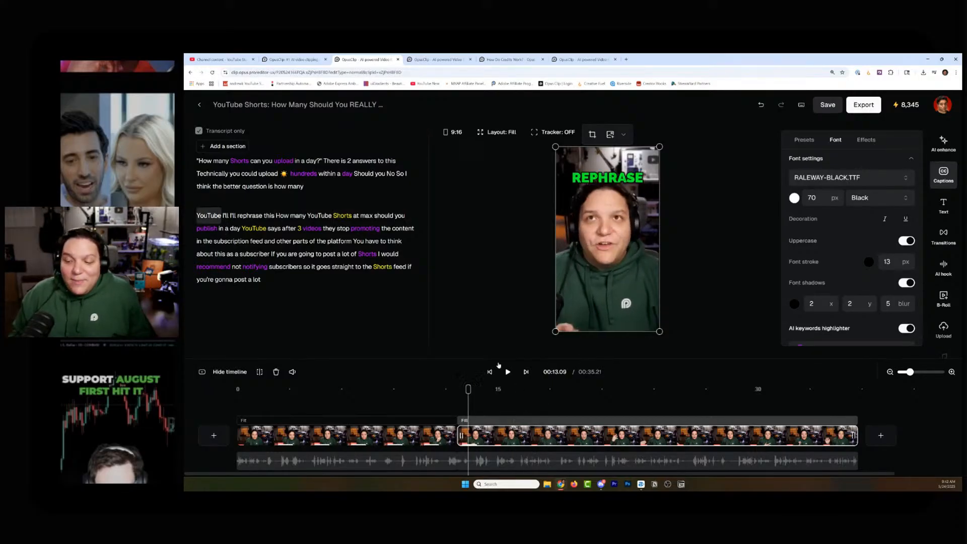
click(612, 178)
drag(612, 180, 608, 297)
Step: Play the clip's ending and examine the source transcript after "post a lot" for a section to add, then close it
drag(304, 395, 841, 441)
click(508, 371)
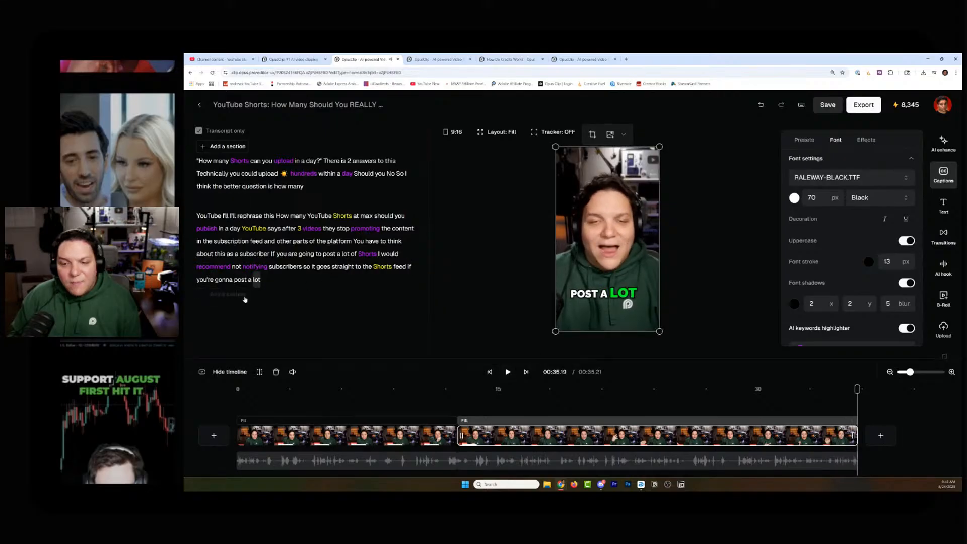
click(241, 297)
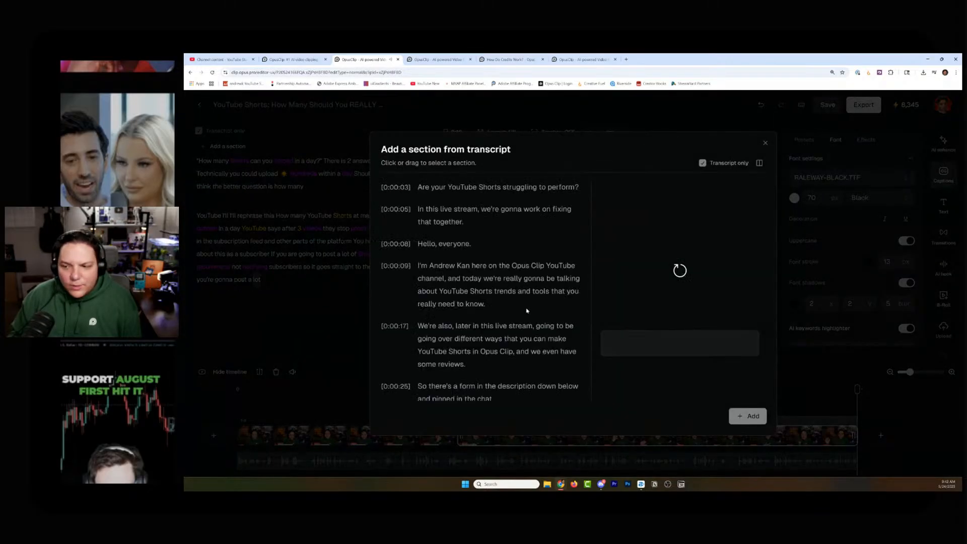
click(495, 323)
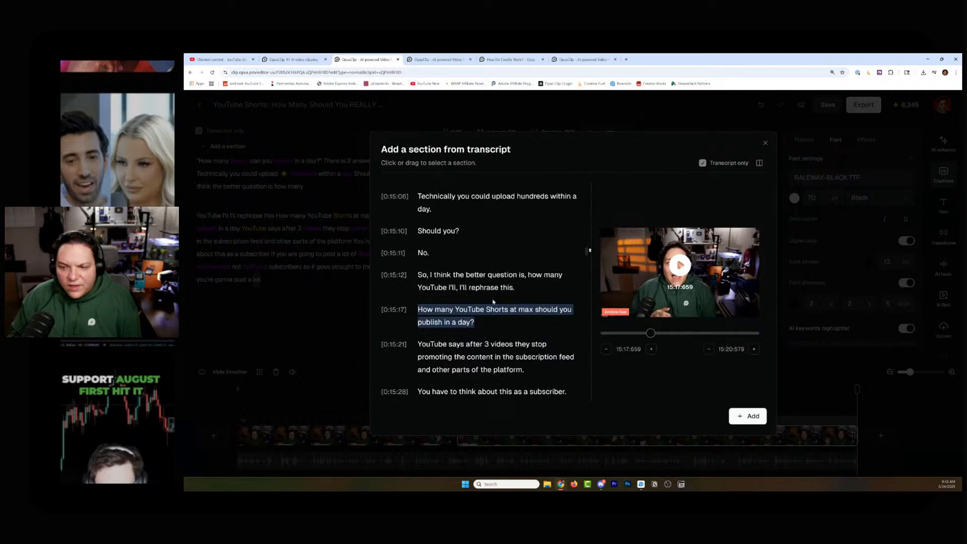
scroll(493, 302, down, 5)
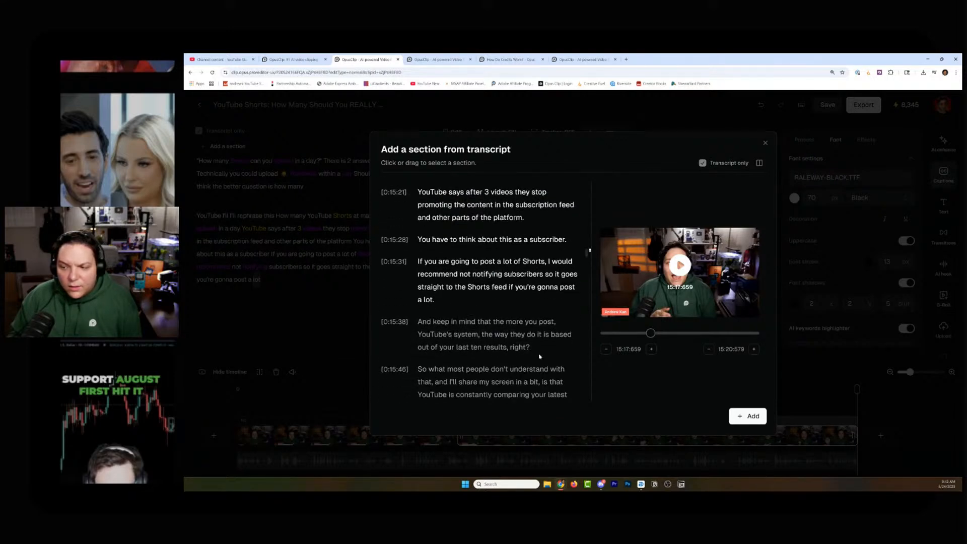
scroll(538, 353, down, 1)
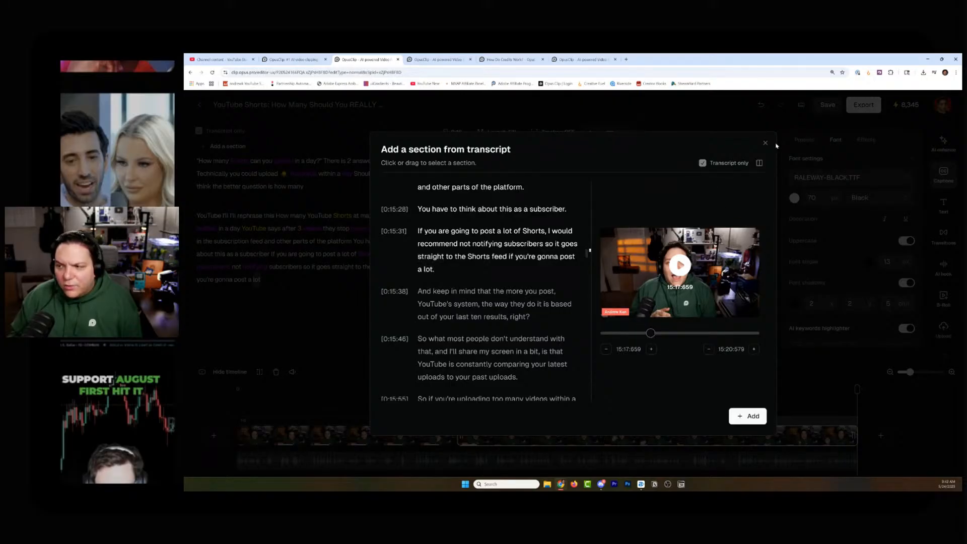
click(839, 400)
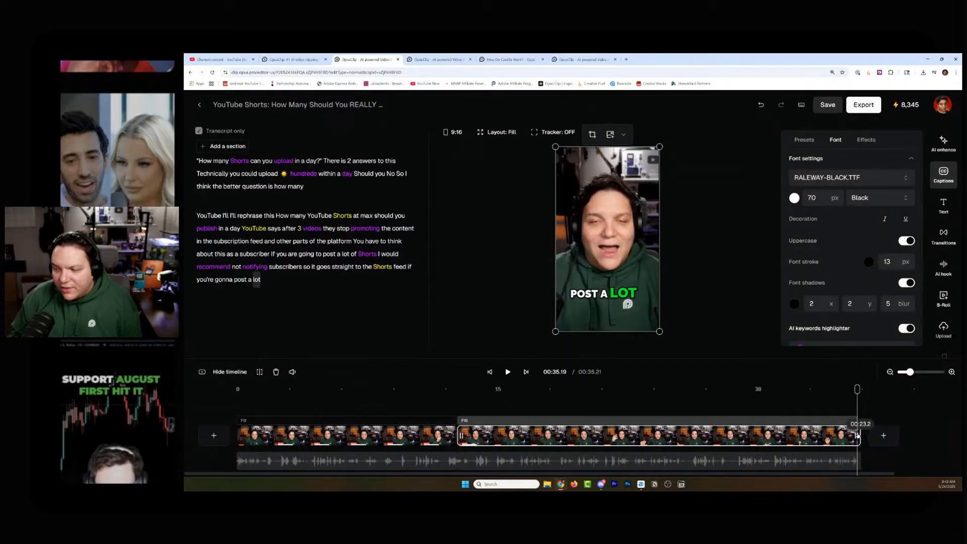
Step: Extend the end of the second section slightly for a total length of 00:35.24, preview the ending, and save the clip
click(865, 447)
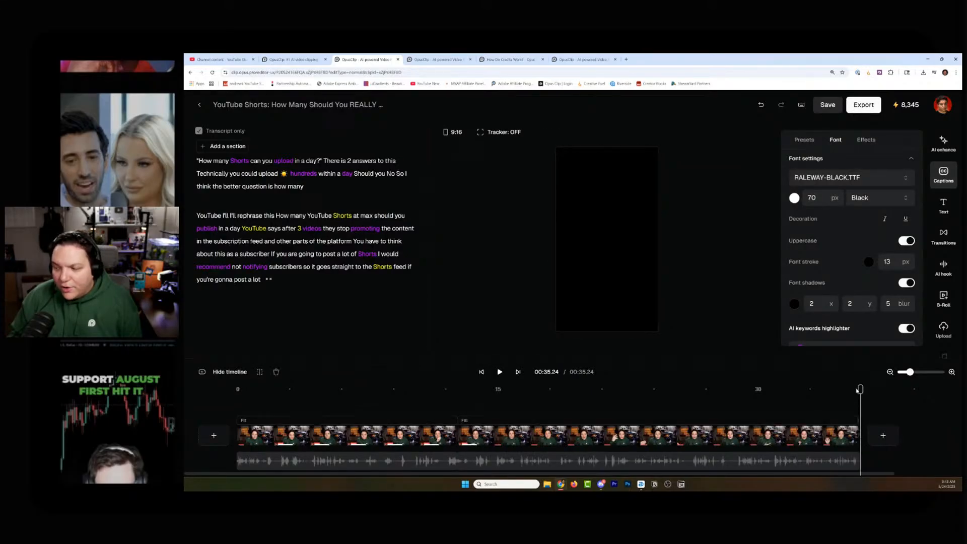
drag(857, 391, 848, 390)
click(508, 375)
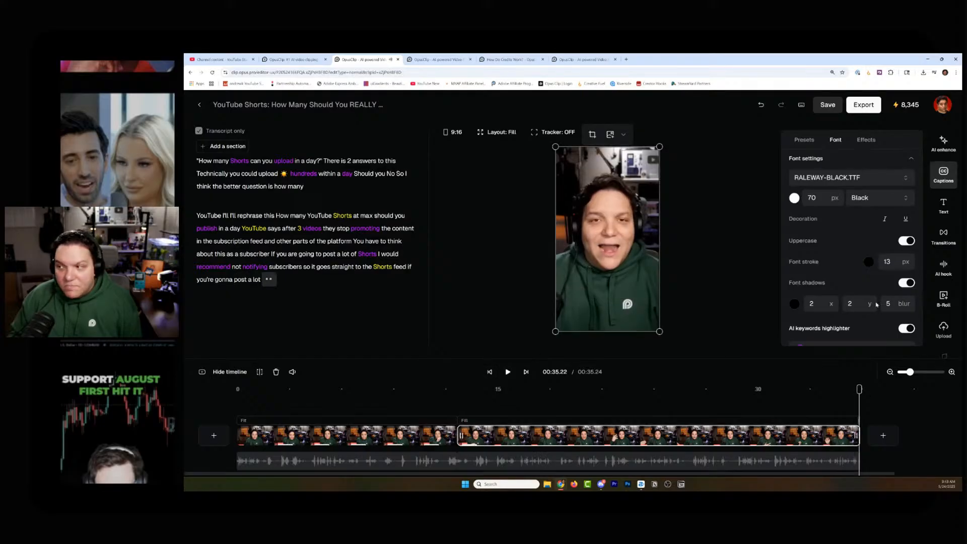
click(828, 108)
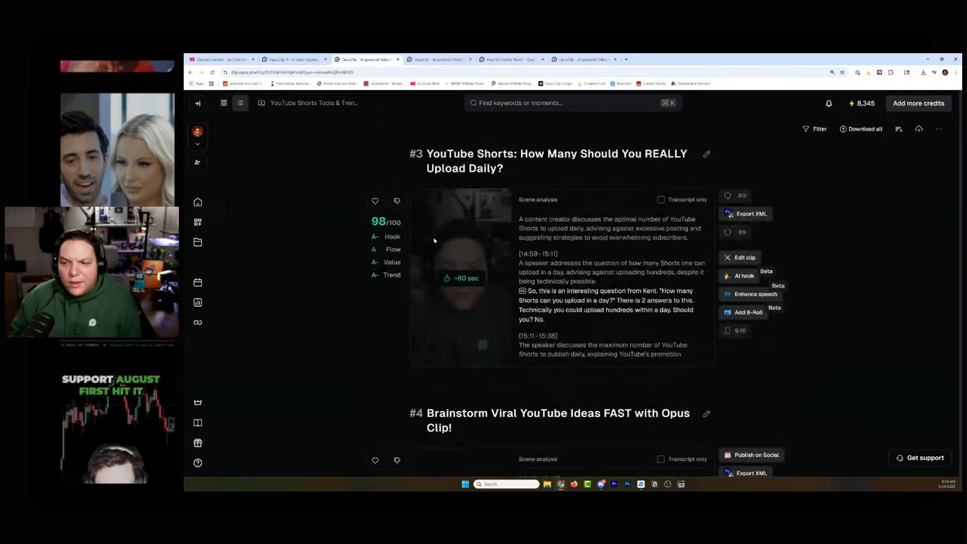
Step: Like the clip about how many Shorts to upload daily and look over the project's filter and sorting options
click(375, 201)
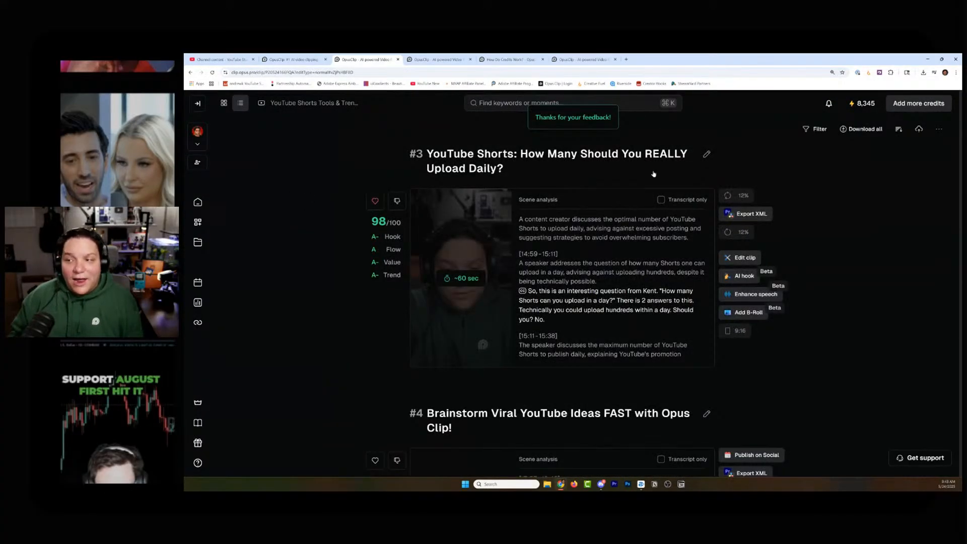
click(816, 131)
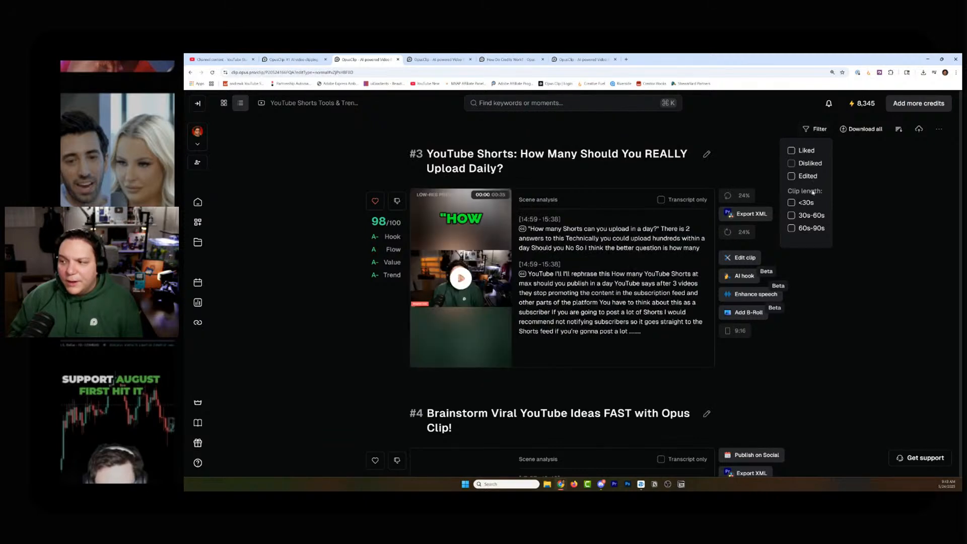
click(900, 130)
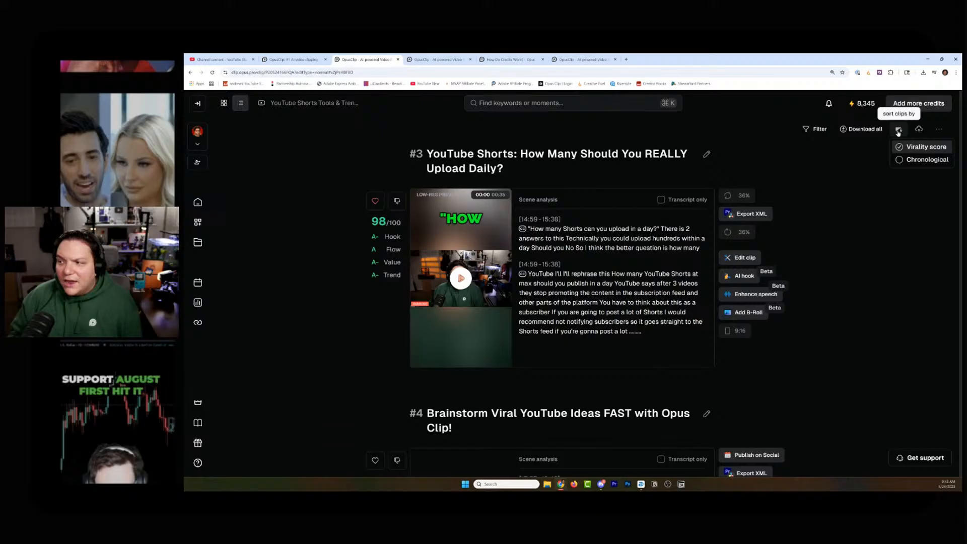
Step: Close the sorting options and try the clip-length filters <30s and 30s-60s one at a time, clearing each again
click(899, 129)
scroll(657, 163, up, 10)
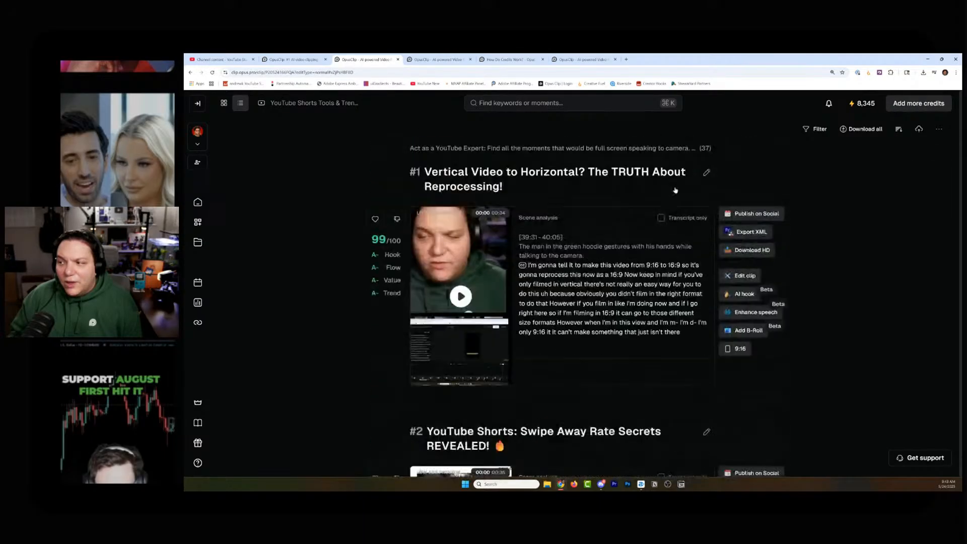
click(944, 129)
click(815, 129)
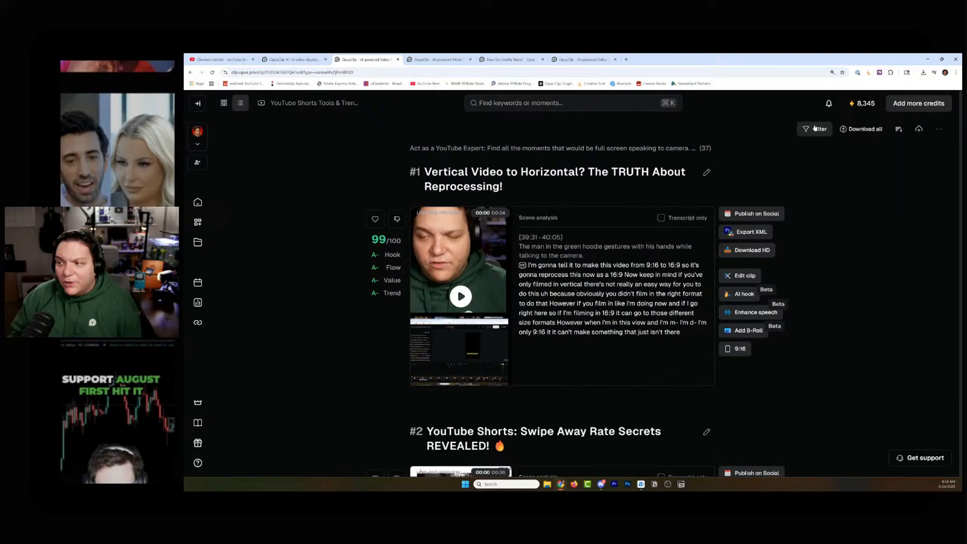
click(816, 129)
click(810, 203)
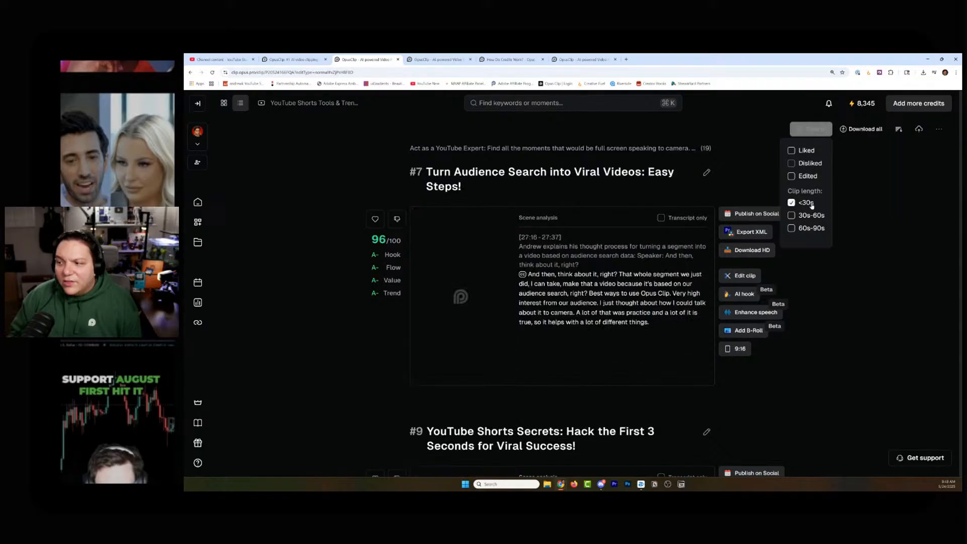
click(811, 204)
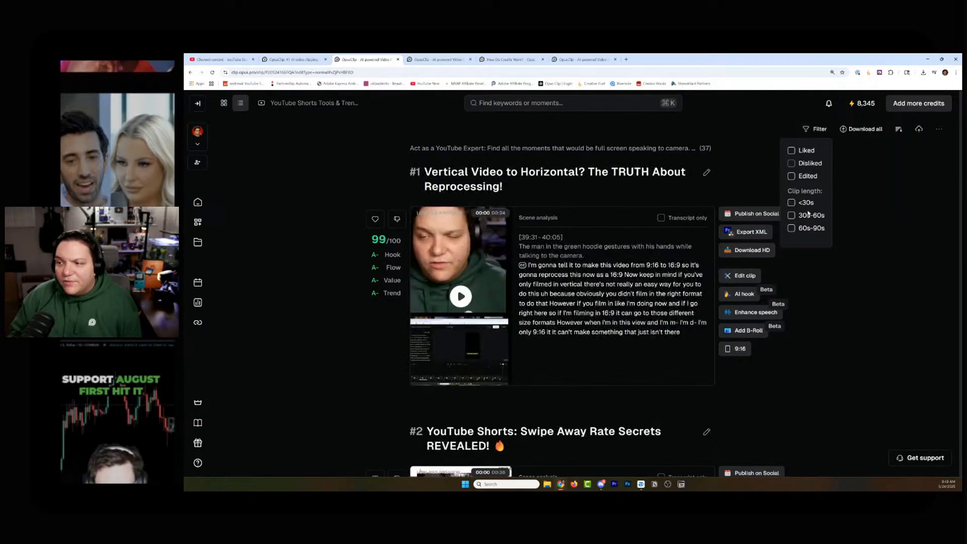
click(808, 218)
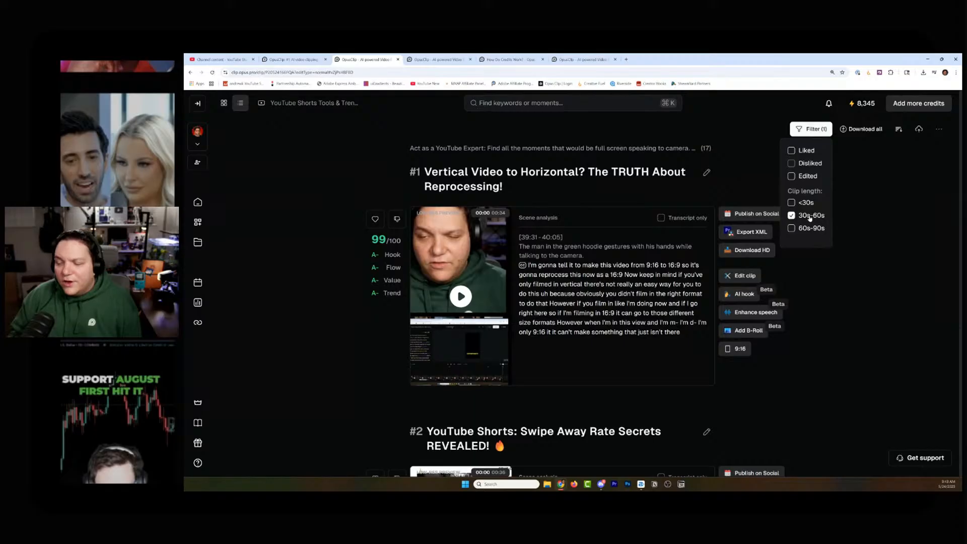
click(809, 218)
Step: Filter the clips to a length of 60s-90s and briefly preview the one about going viral with AI editing
click(808, 228)
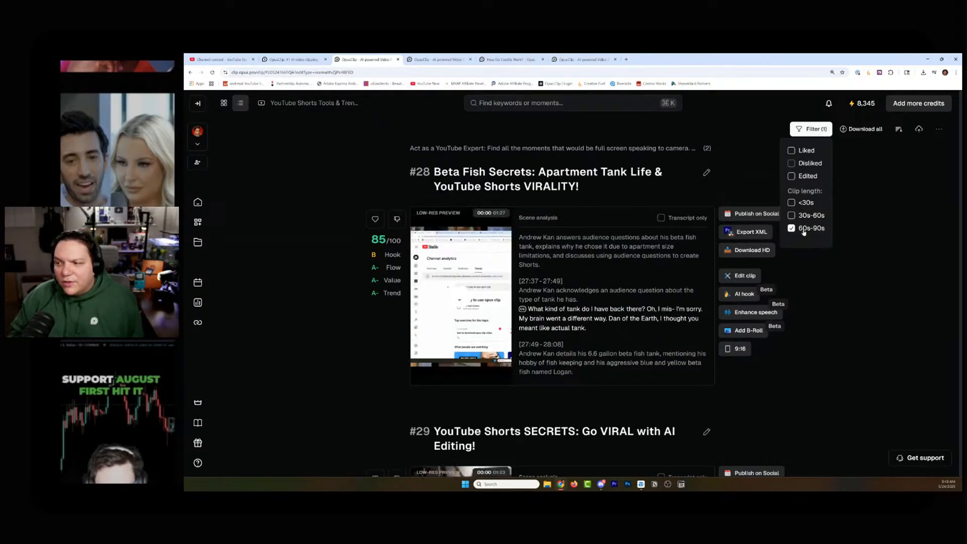
scroll(587, 230, down, 4)
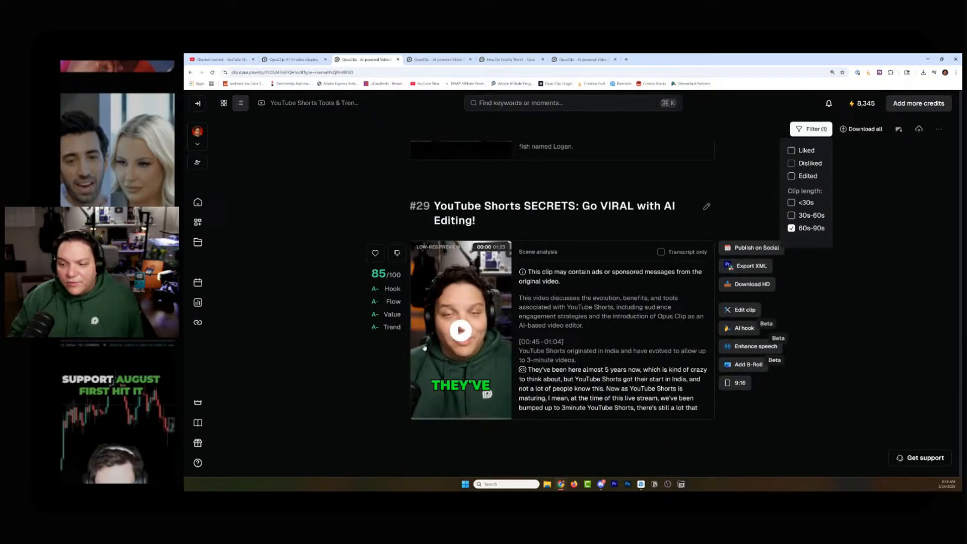
click(464, 334)
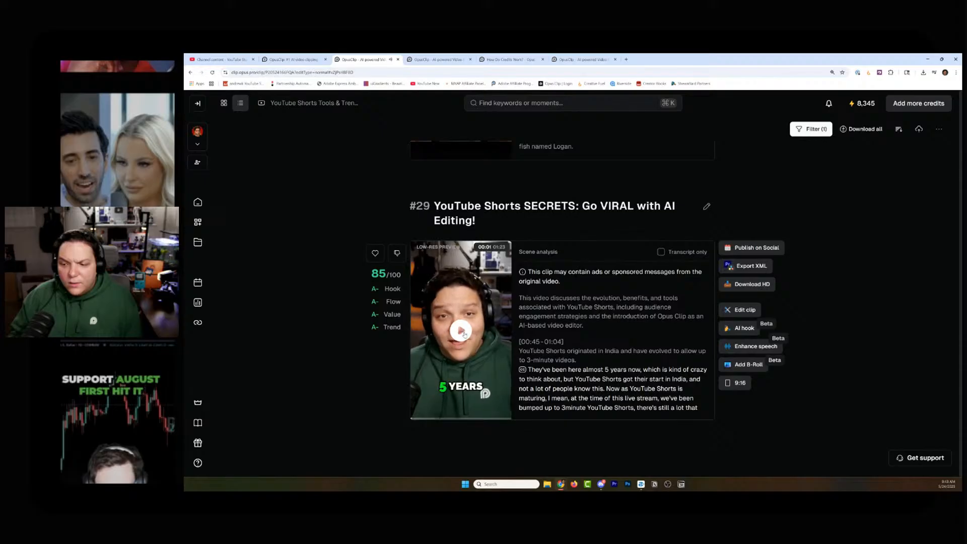
scroll(460, 373, up, 5)
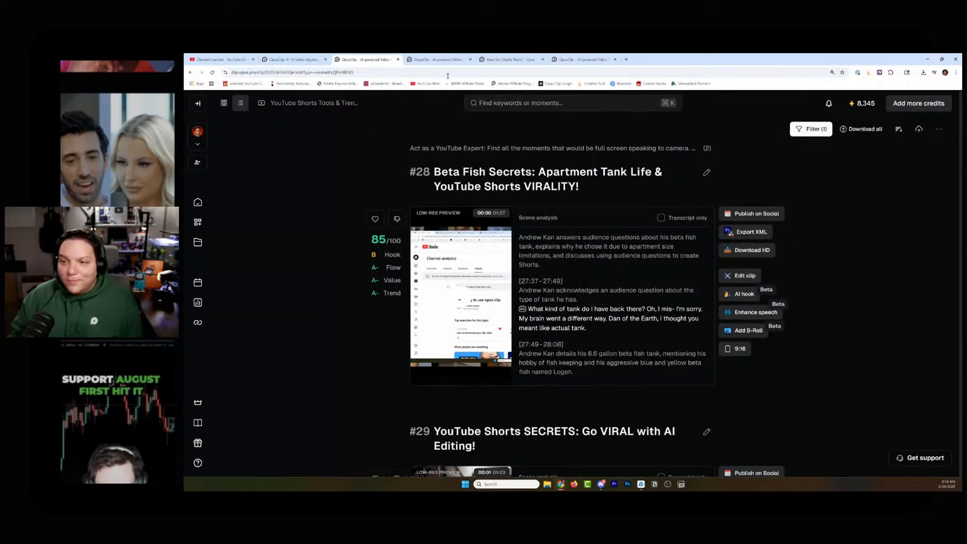
Step: Check the processing progress of the new projects on the dashboard and return to the YouTube Shorts Tools project
click(437, 58)
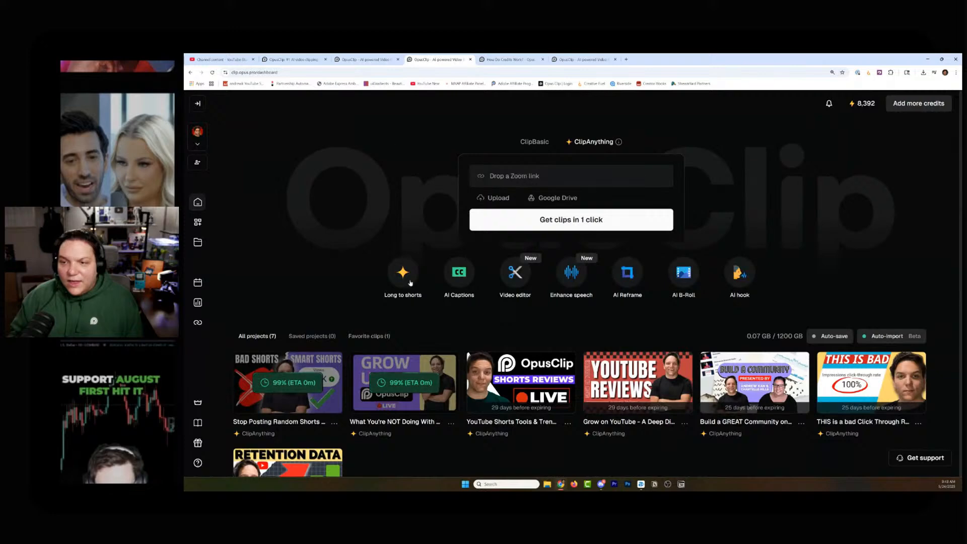
click(506, 59)
click(360, 59)
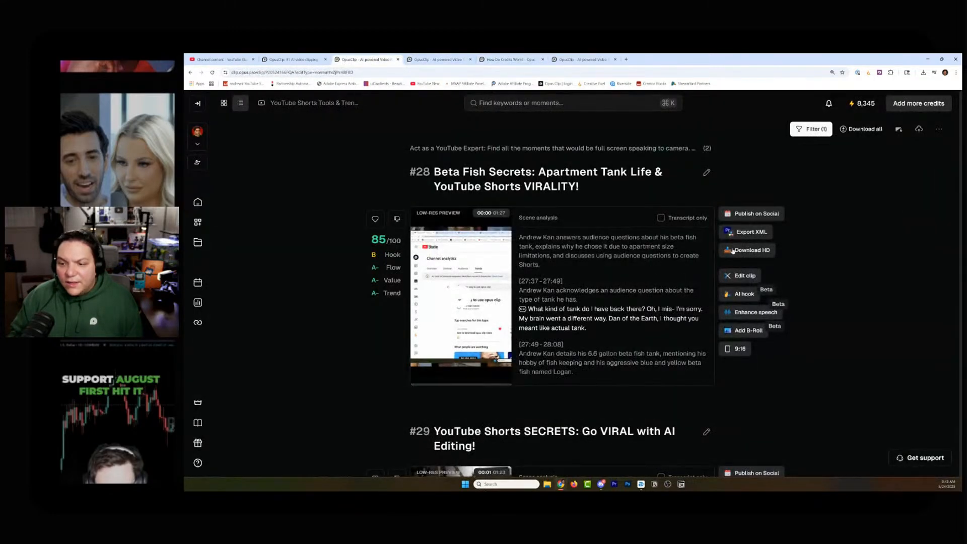
Step: Clear the 60s-90s length filter and filter the project's clips to Liked only
click(811, 129)
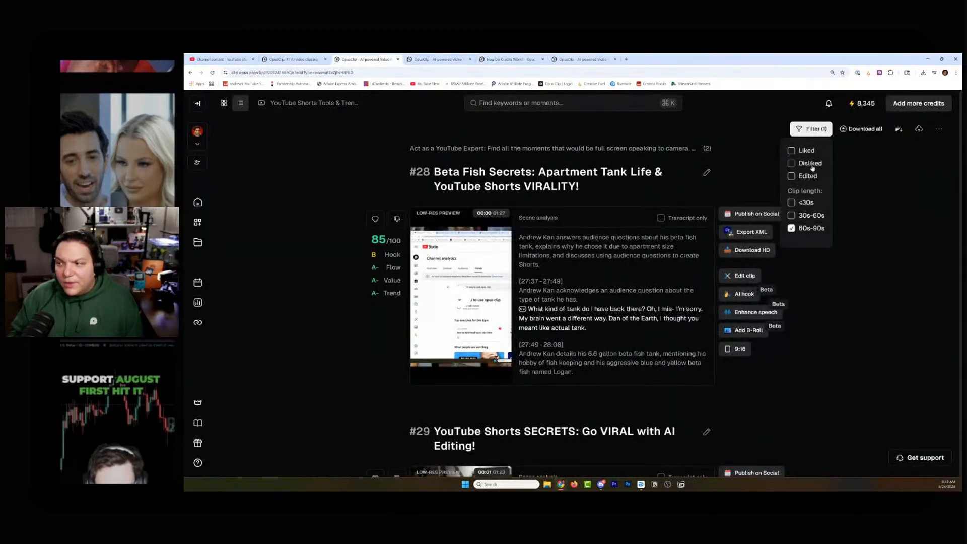
click(801, 229)
click(805, 150)
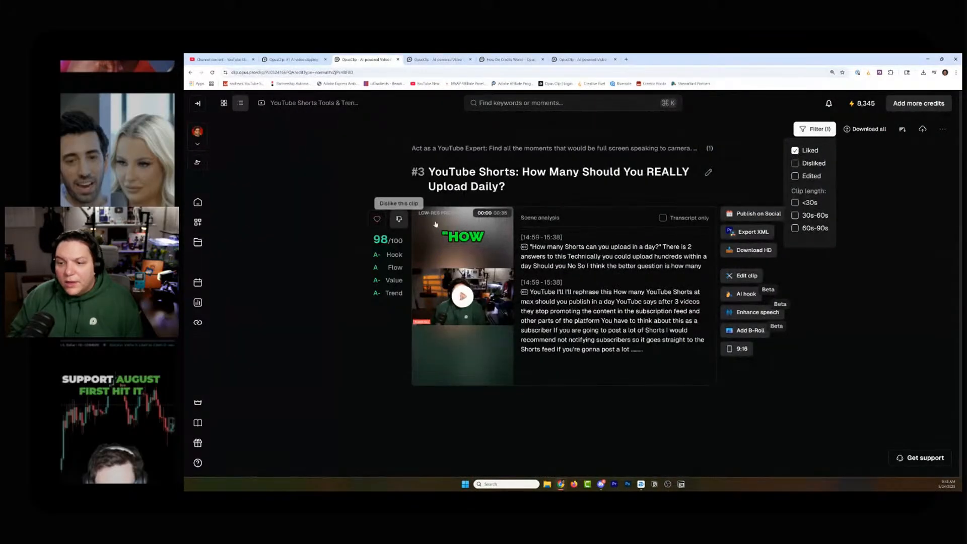
Step: Limit the liked clip's scene analysis to the transcript only and open the project's additional sharing and download options
click(663, 218)
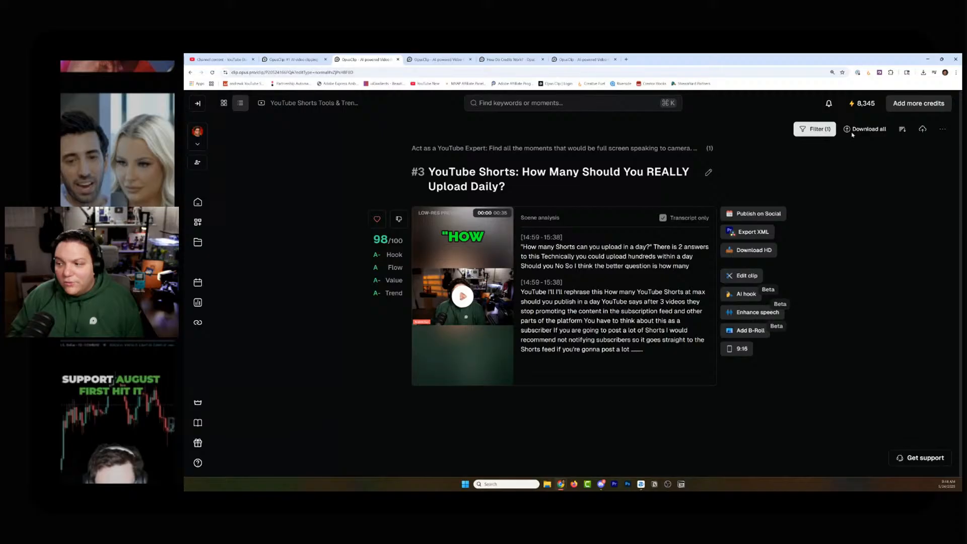
click(942, 128)
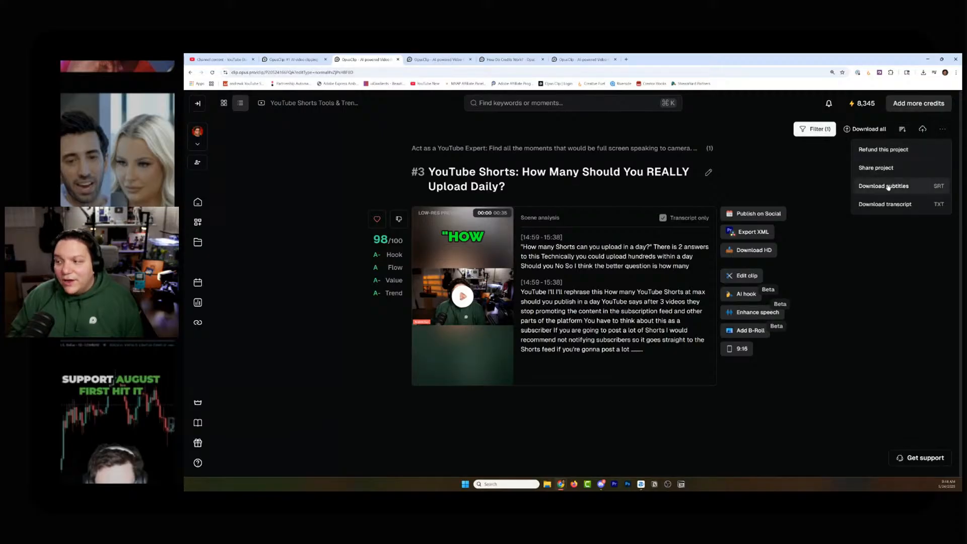